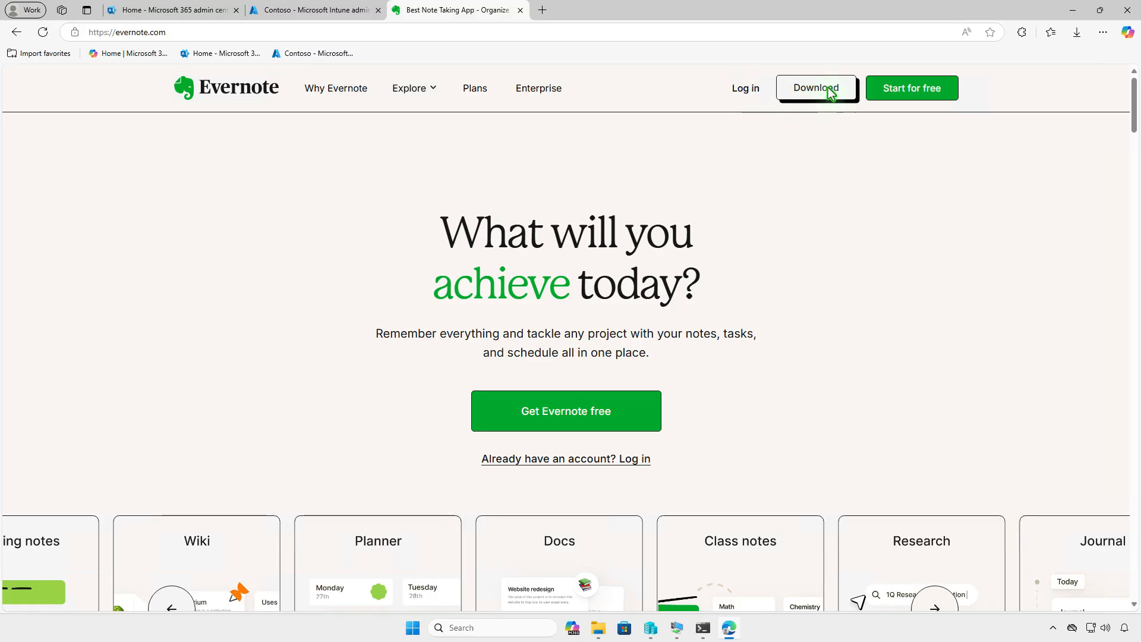
- Download the Evernote installer for Windows from evernote.com and check it in the Downloads folder
left_click(833, 87)
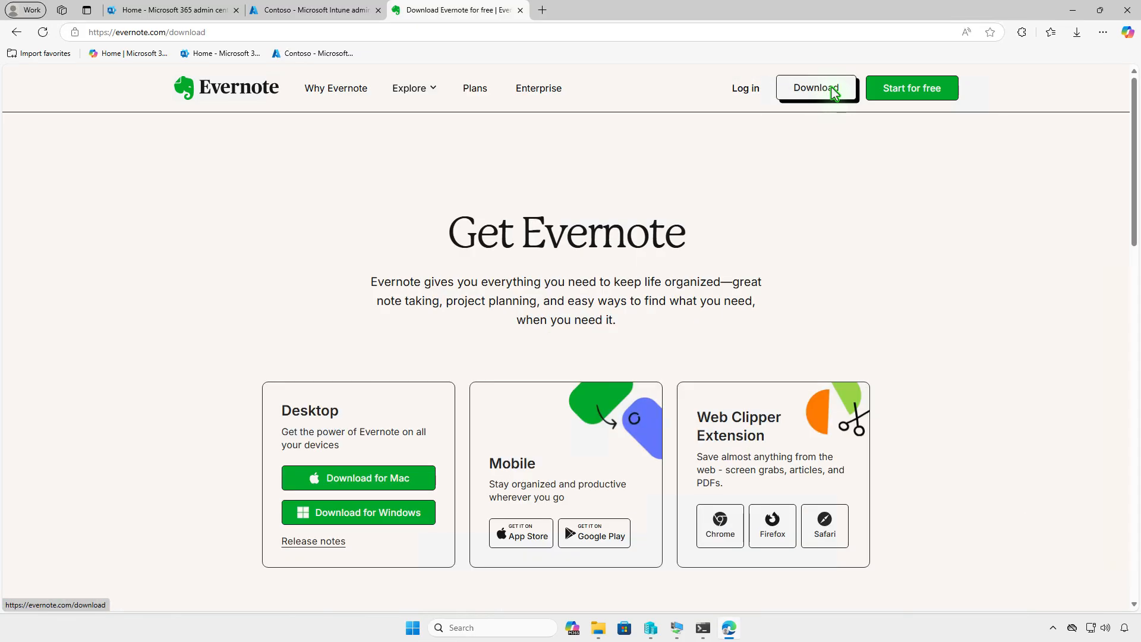
left_click(427, 519)
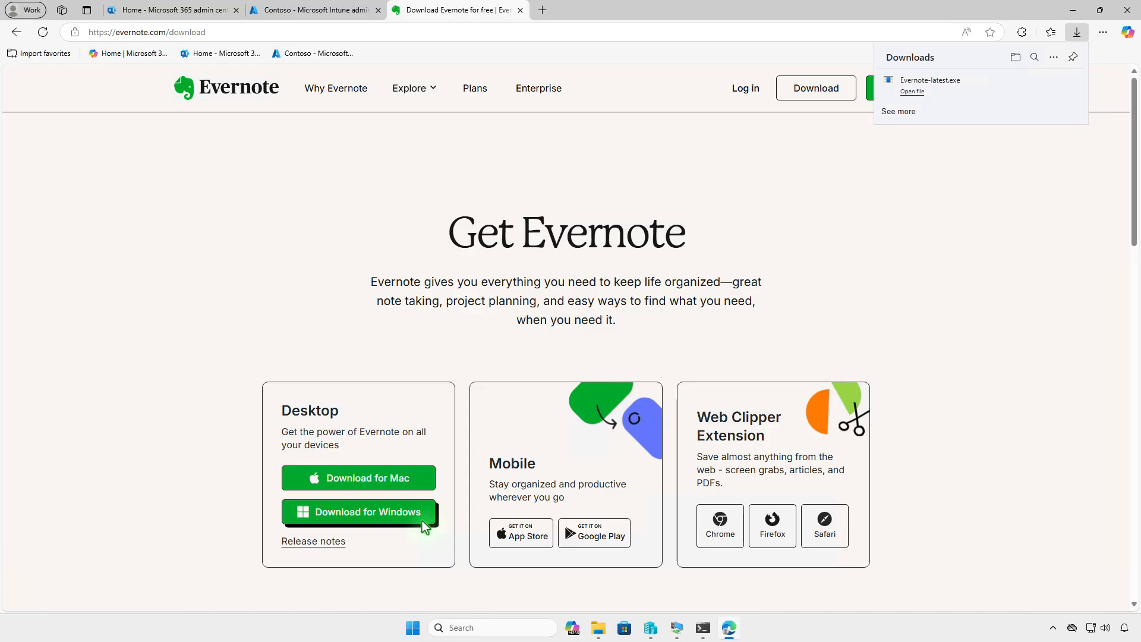
left_click(1018, 61)
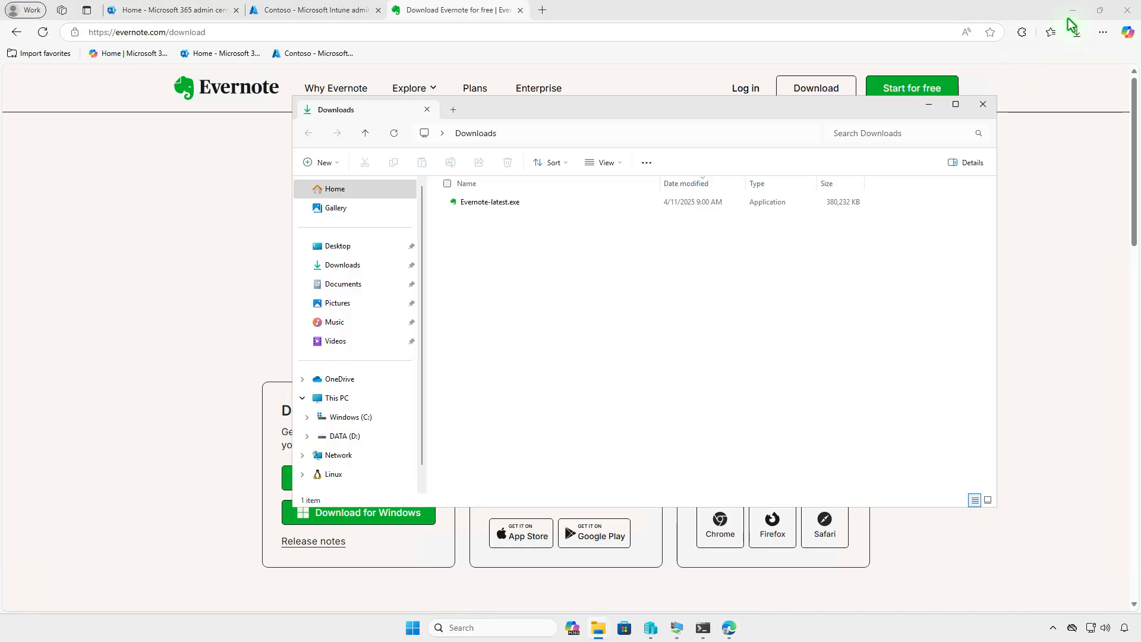
left_click(1073, 10)
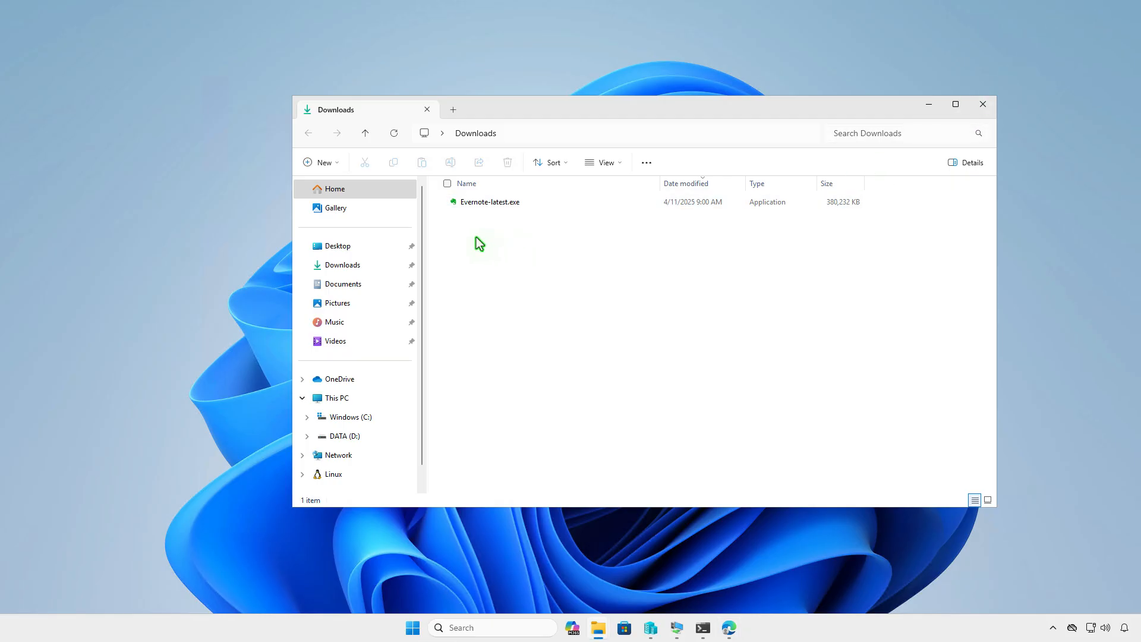
left_click(929, 105)
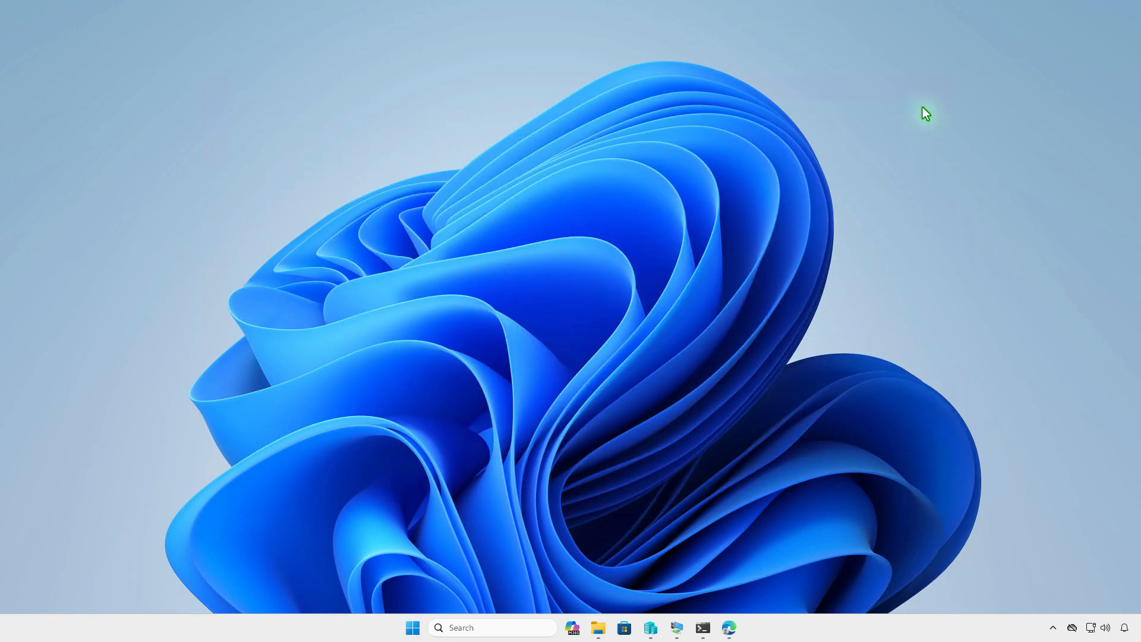
- Open an administrator PowerShell terminal and run "winget download --id Evernote.Evernote" to fetch the installer
right_click(411, 629)
left_click(426, 461)
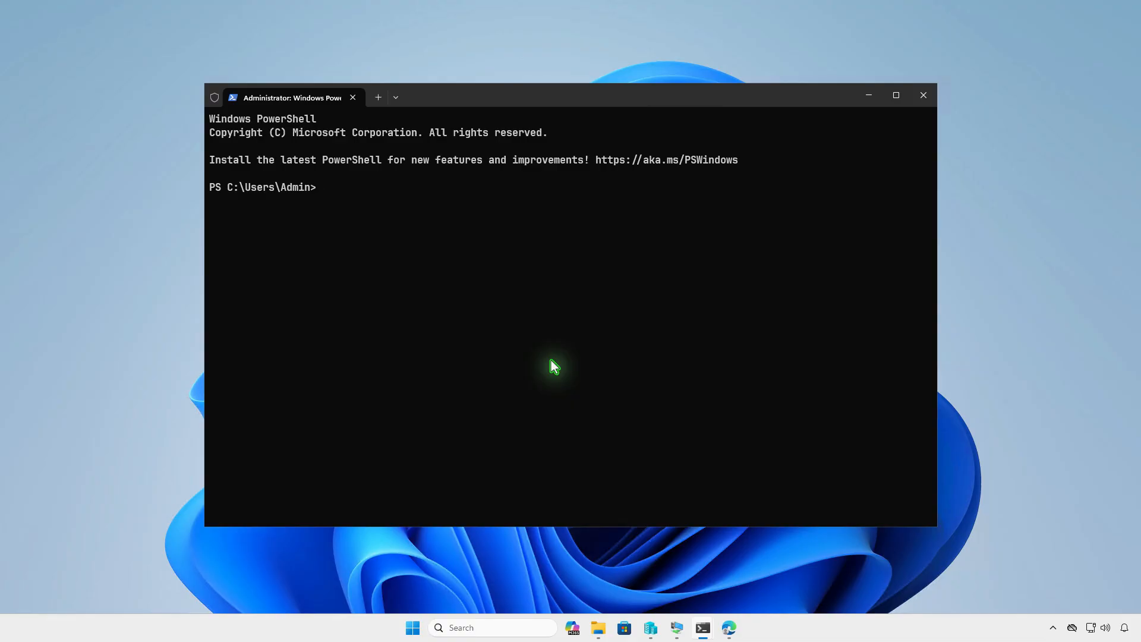
type("winget download --id Evernote.Evernote")
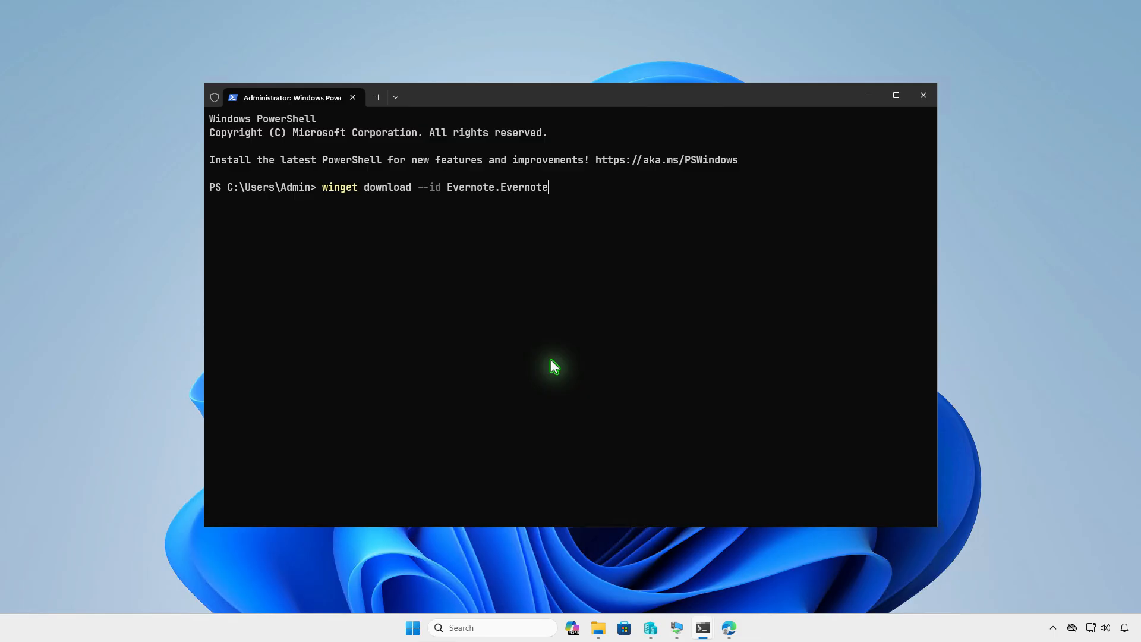
key("Return")
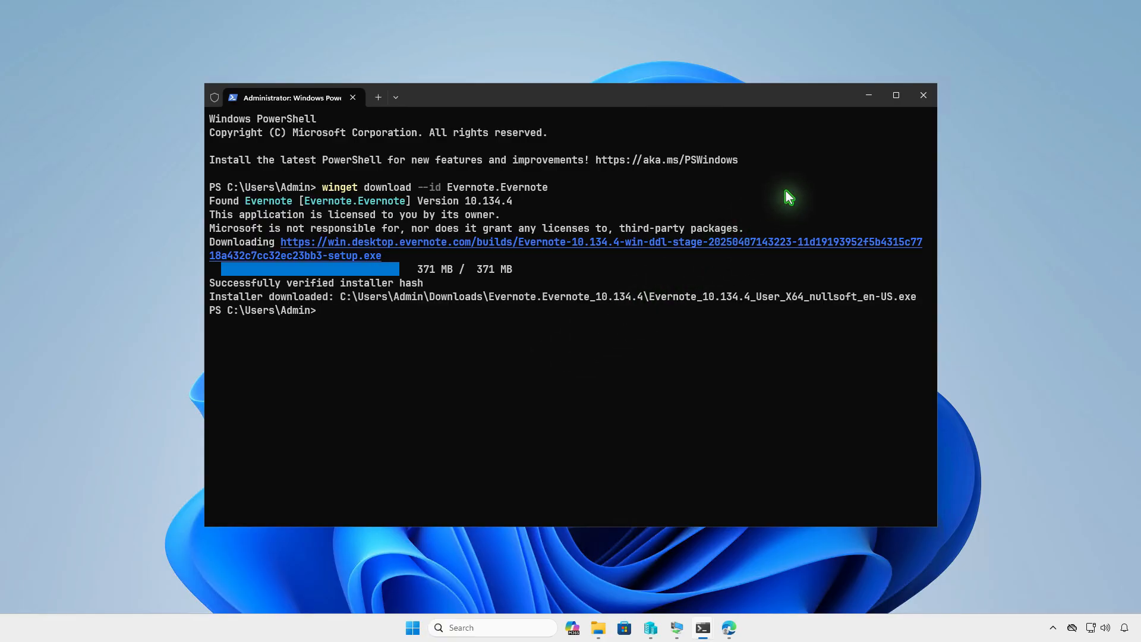
- Switch to File Explorer and open the Evernote.Evernote_10.134.4 folder inside Downloads
left_click(868, 96)
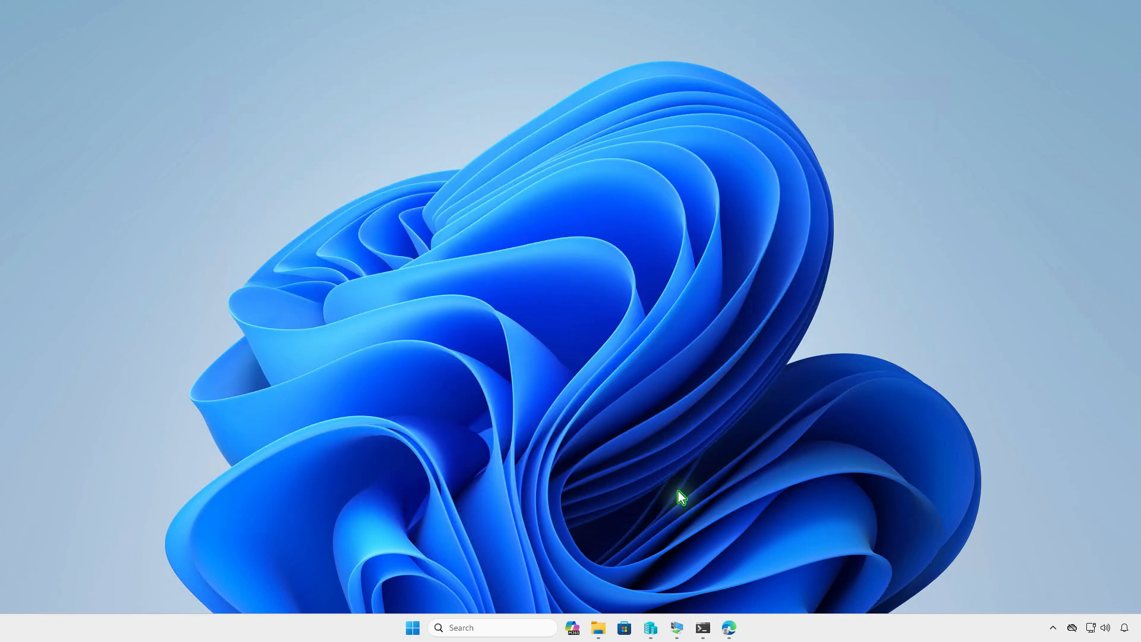
left_click(599, 628)
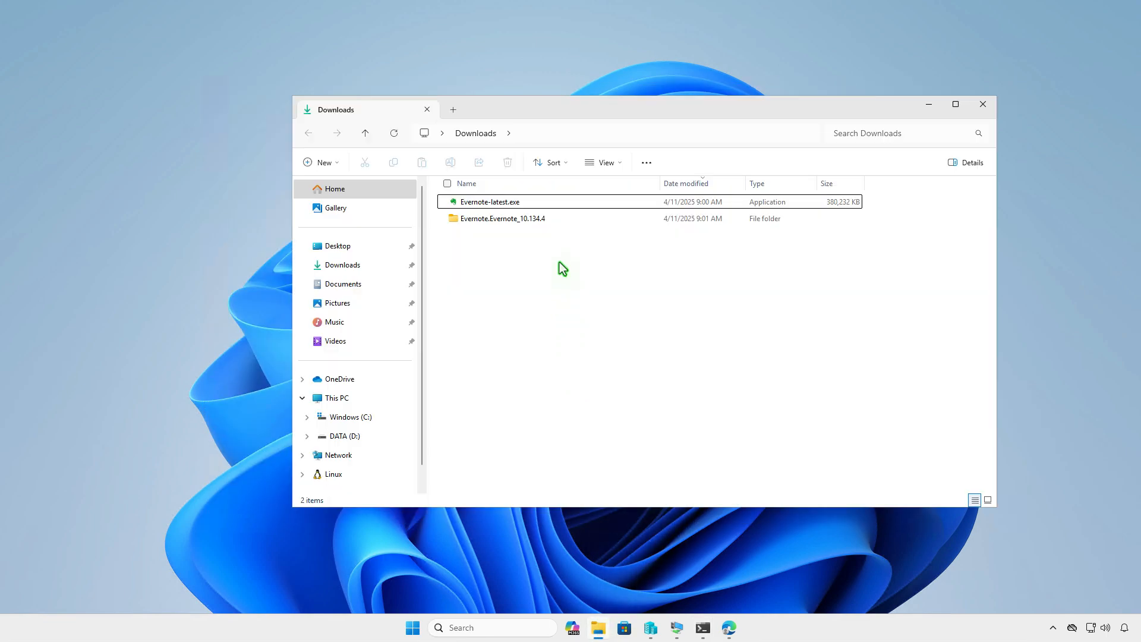
double_click(555, 219)
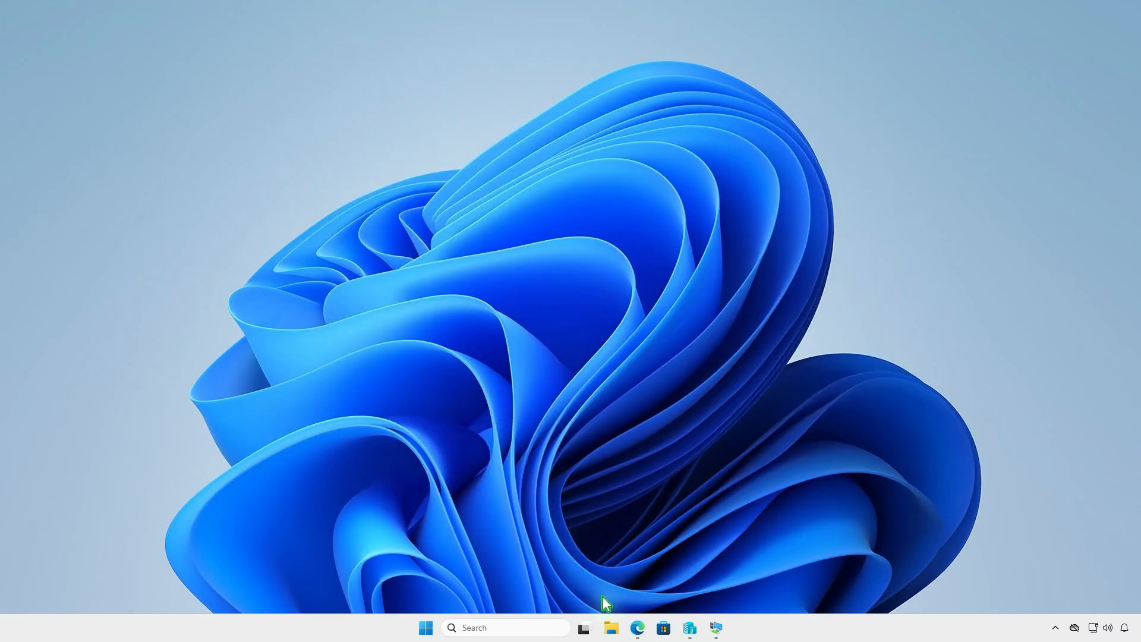
- Create a folder named Intune at the root of the DATA (D:) drive
left_click(611, 628)
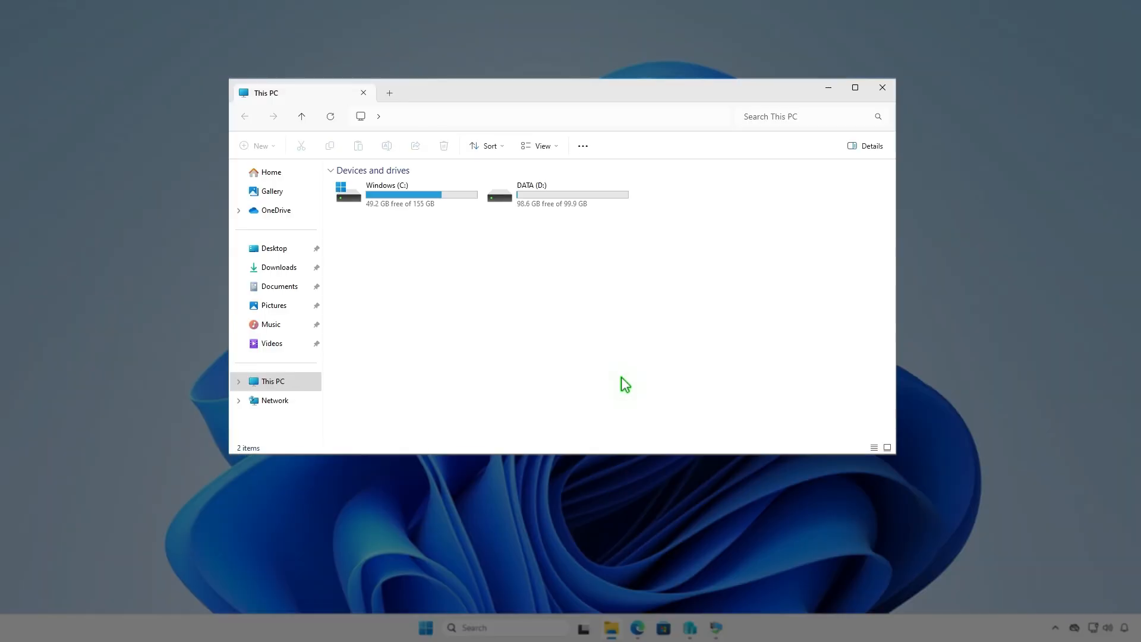
double_click(593, 196)
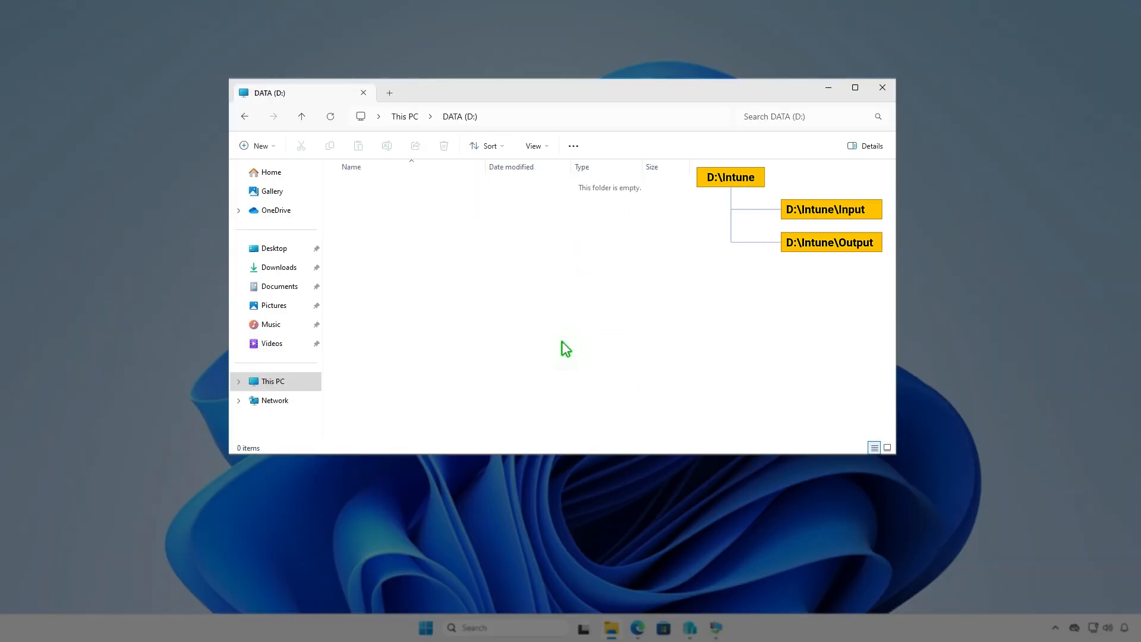
left_click(270, 146)
left_click(291, 171)
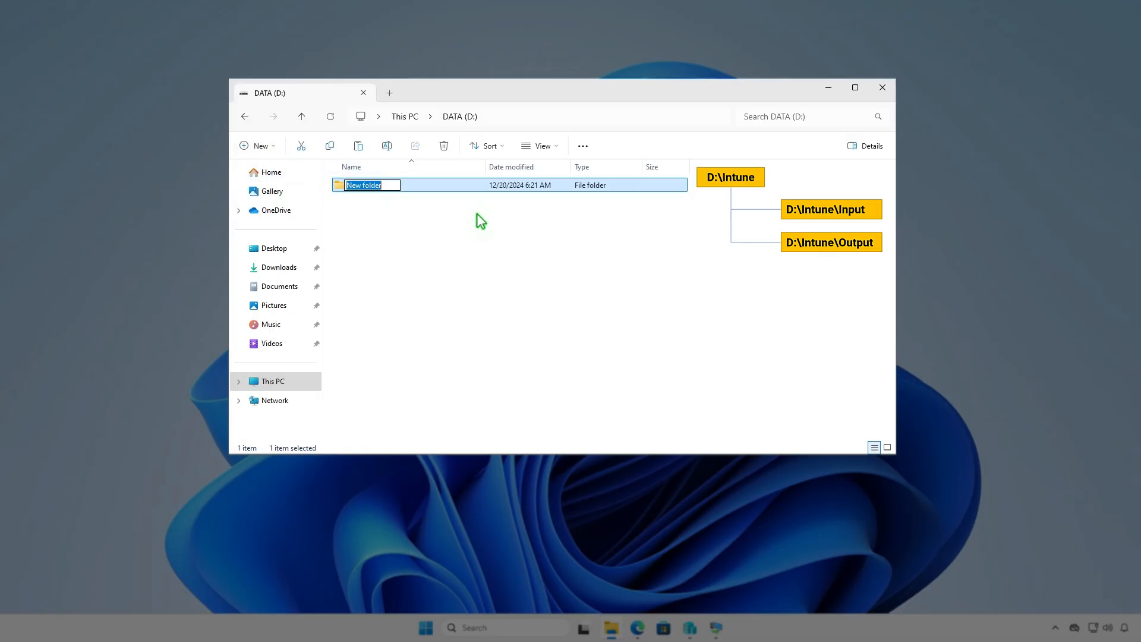
type("Intune")
key("Return")
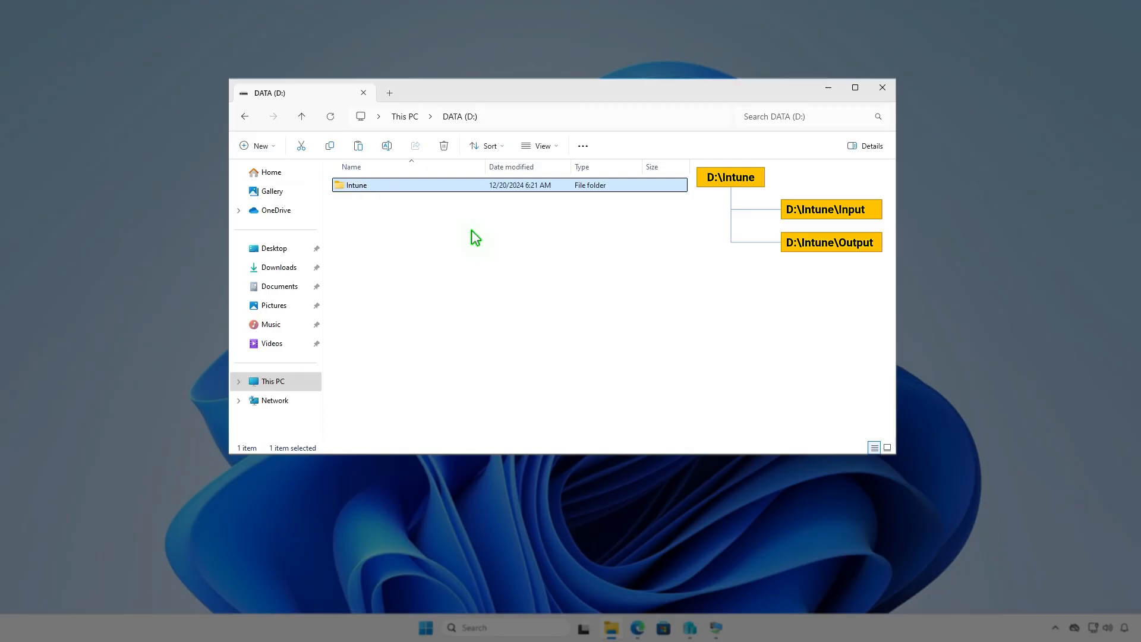
- Create a subfolder named Input inside D:\Intune
key("Return")
right_click(472, 231)
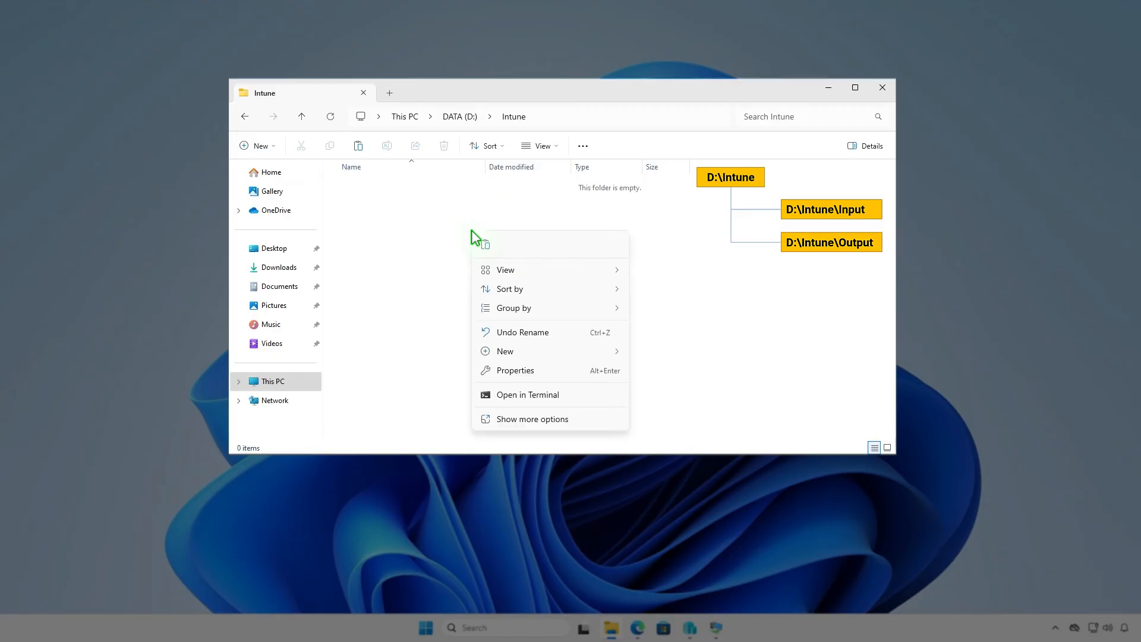
mouse_move(511, 352)
left_click(664, 356)
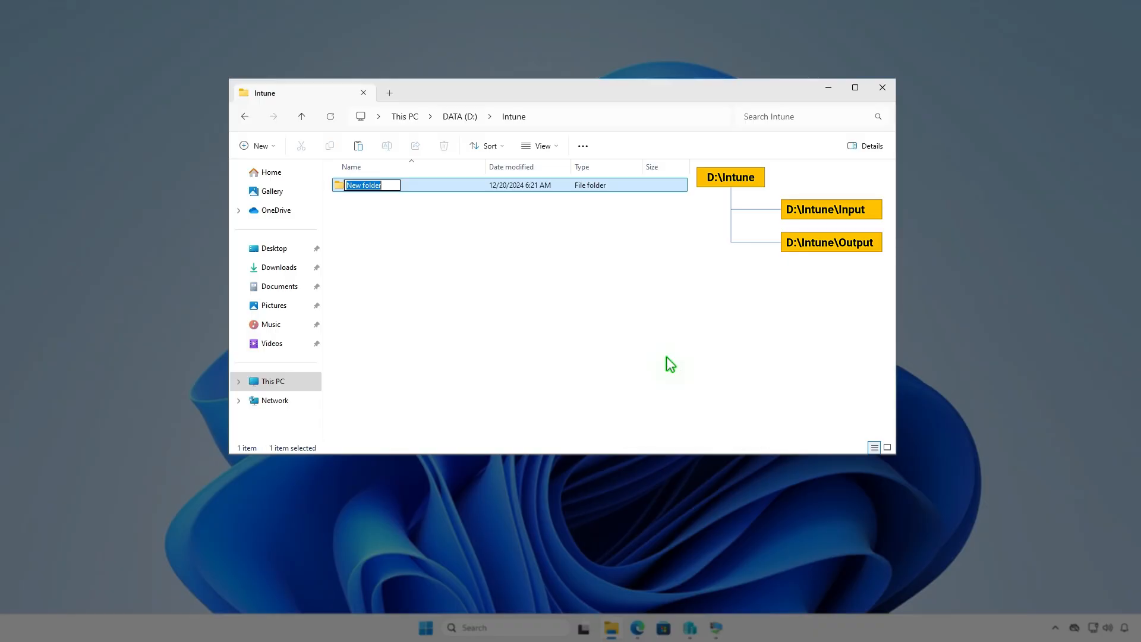
type("In")
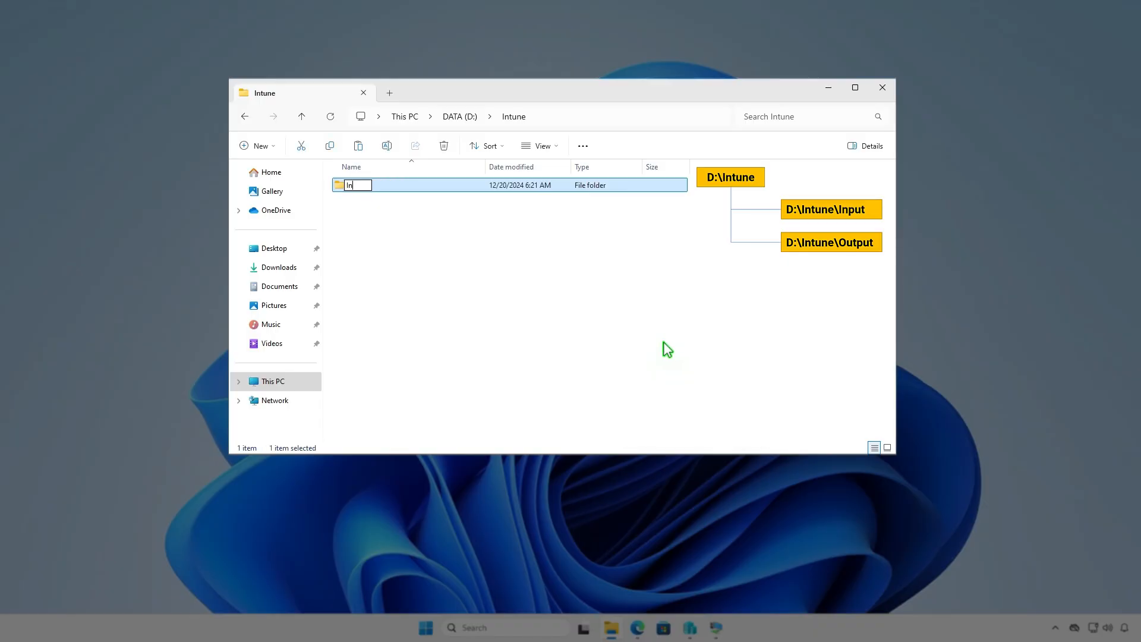
type("put")
key("Return")
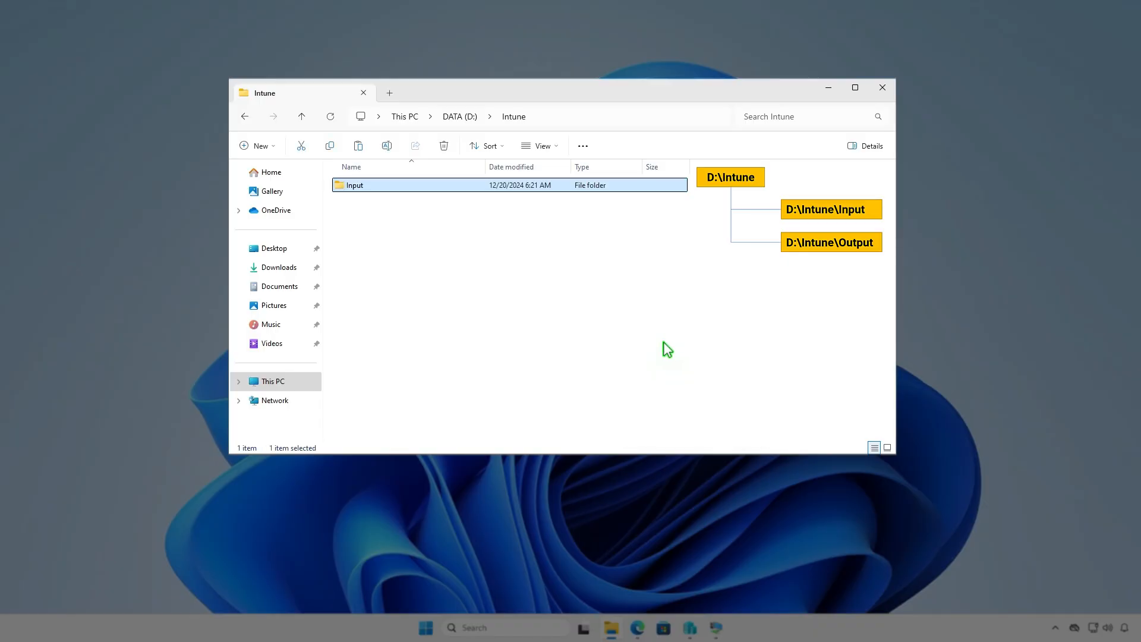
- Create a second subfolder named Output inside D:\Intune
key("ctrl+shift+n")
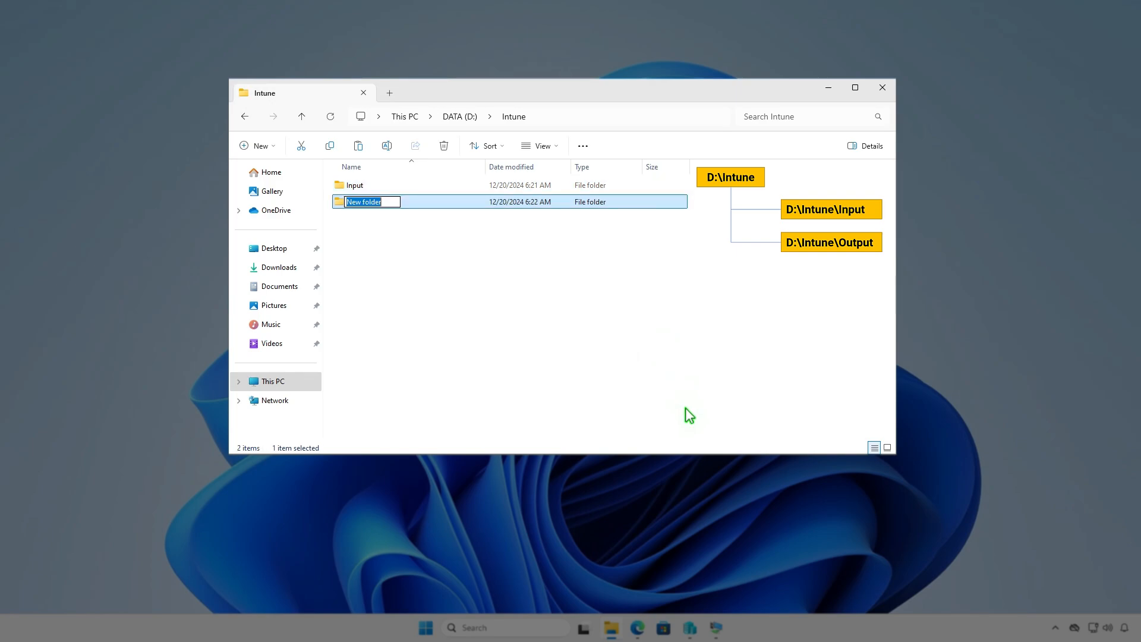
type("Output")
left_click(622, 325)
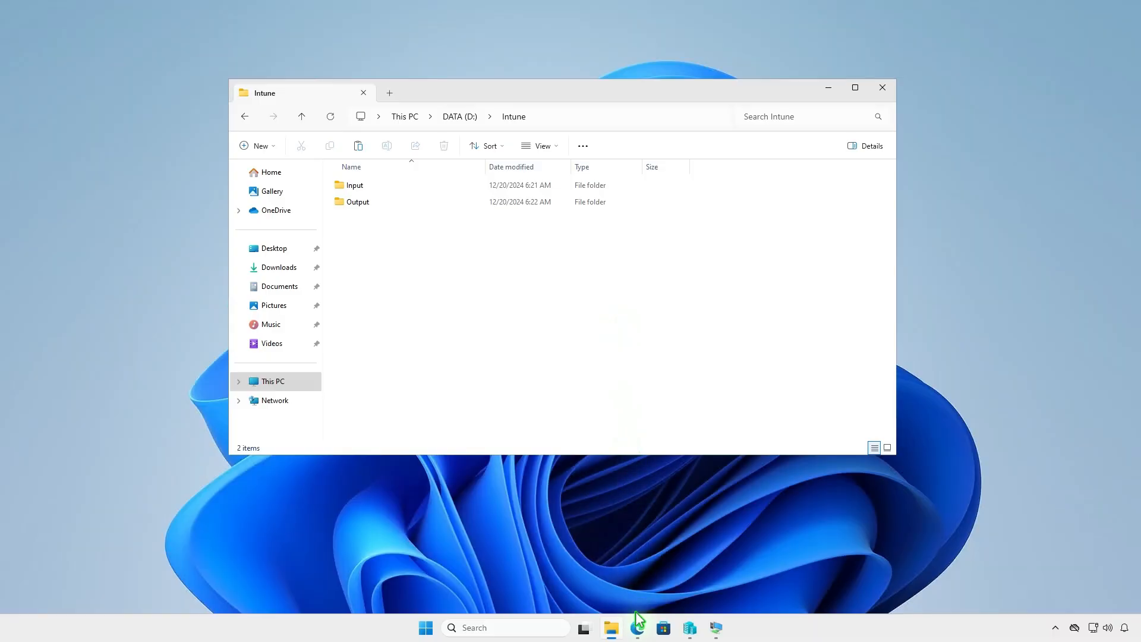
- Switch to Edge, download the v1.8.6 source code zip of Microsoft-Win32-Content-Prep-Tool from GitHub, and show it in its folder
left_click(637, 628)
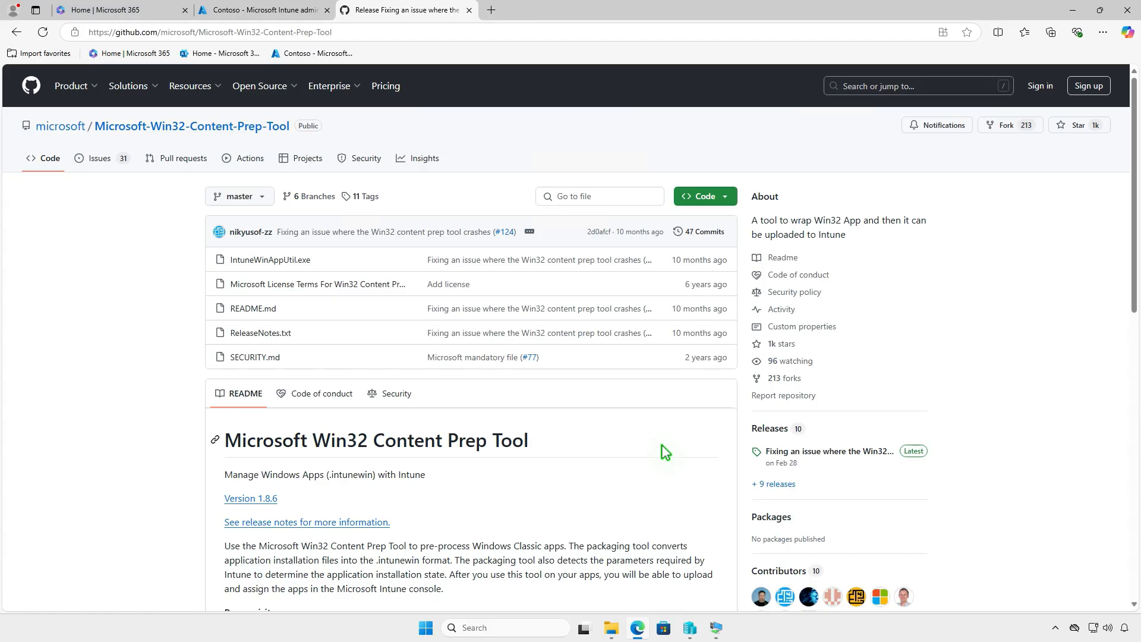
left_click(858, 452)
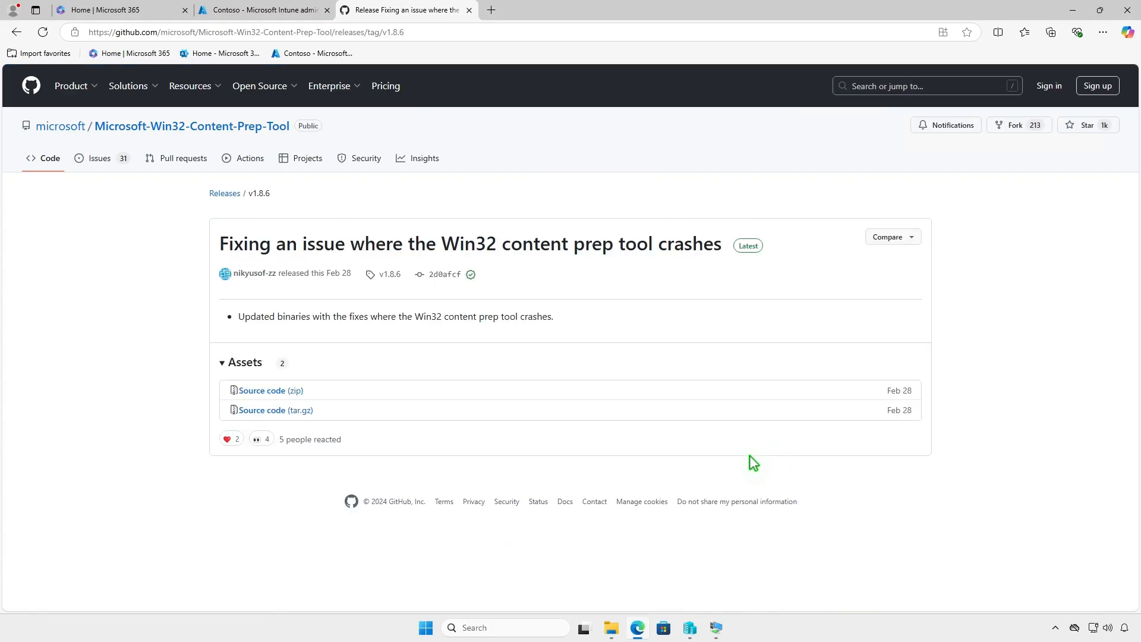
left_click(298, 394)
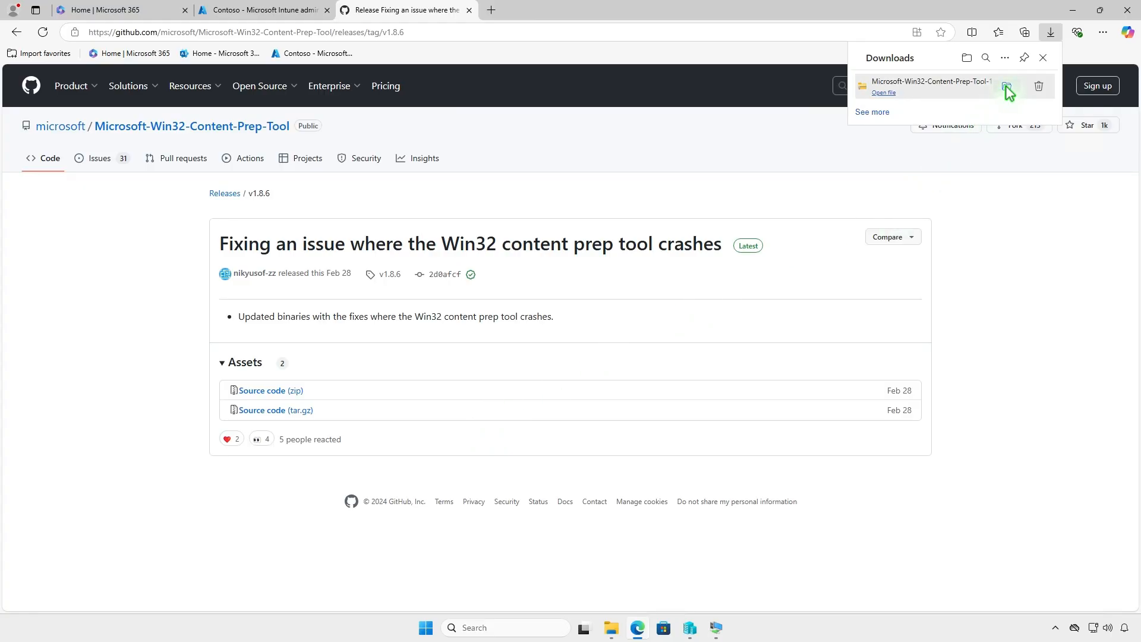
left_click(1009, 88)
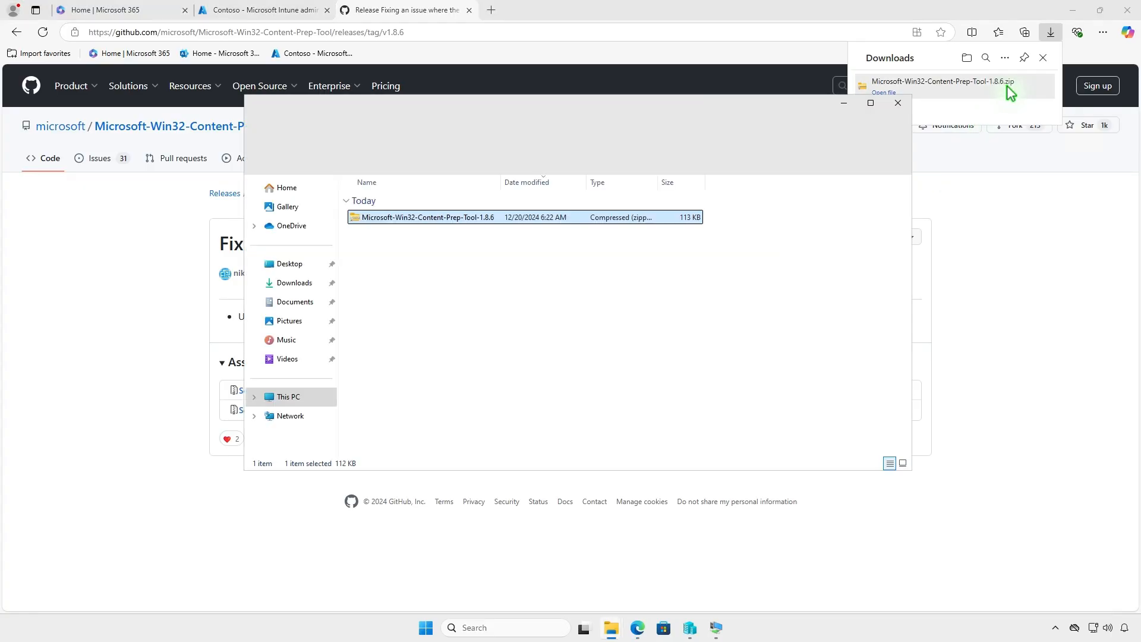
left_click(1074, 10)
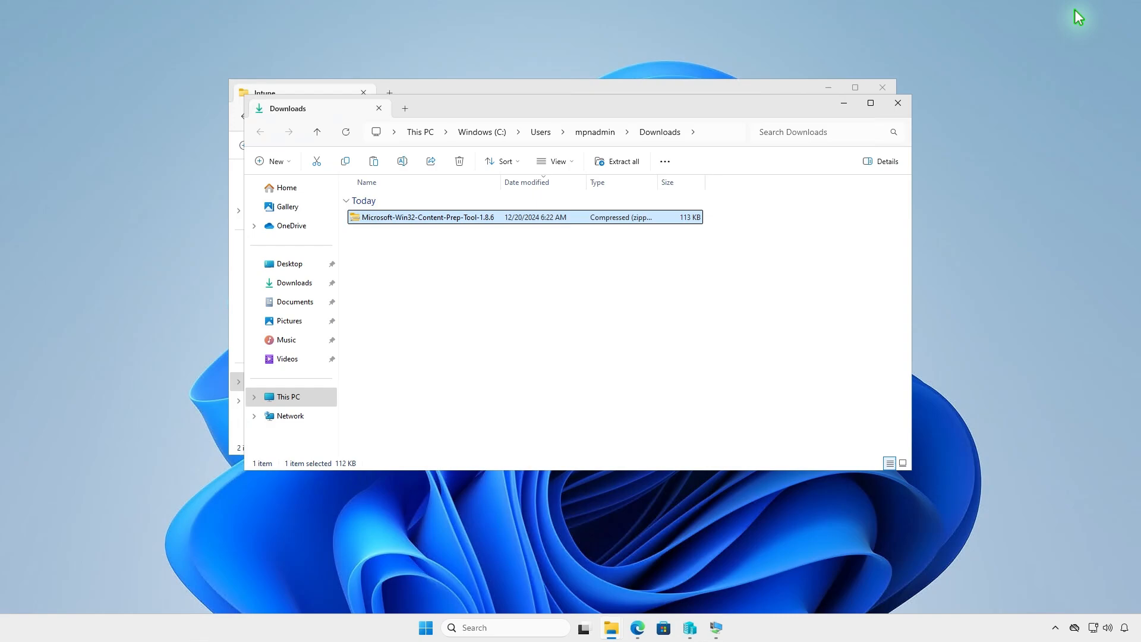
- Extract the Microsoft-Win32-Content-Prep-Tool-1.8.6 archive within Downloads and open the extracted inner folder
left_click(623, 164)
left_click(670, 427)
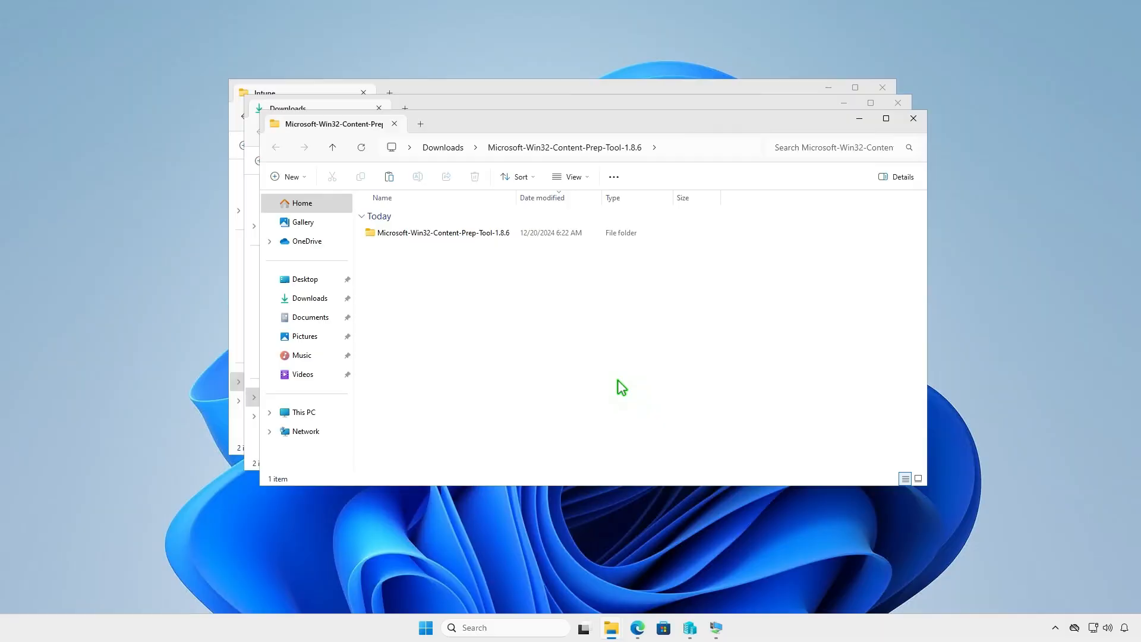
left_click(508, 234)
double_click(509, 233)
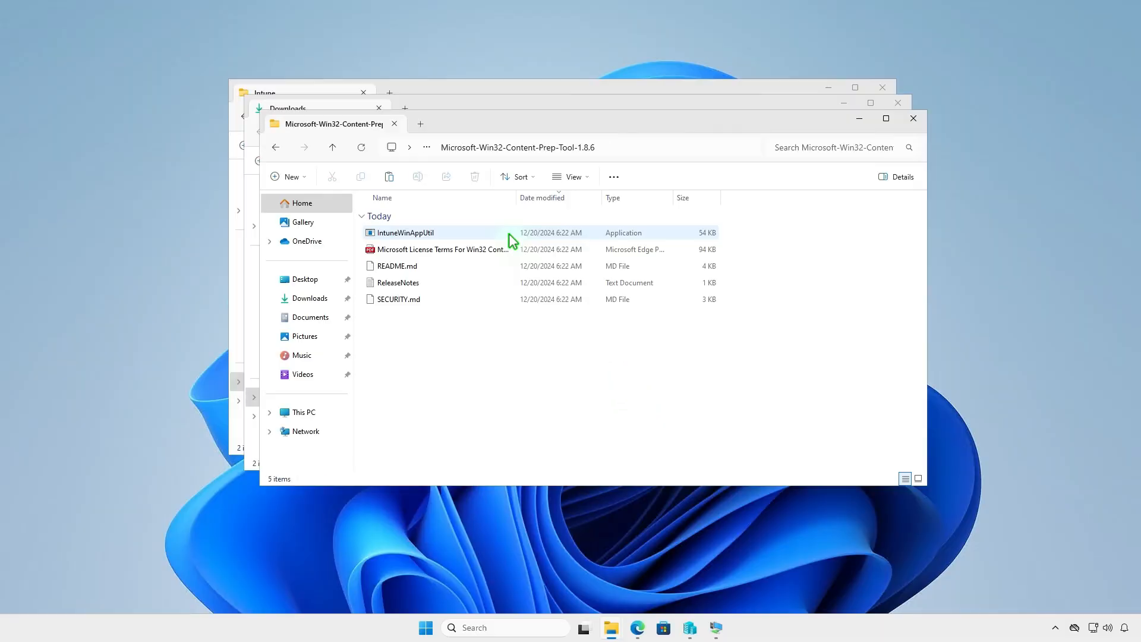
- Copy IntuneWinAppUtil from the extracted folder into D:\Intune, closing the two Downloads windows
left_click(455, 231)
right_click(456, 232)
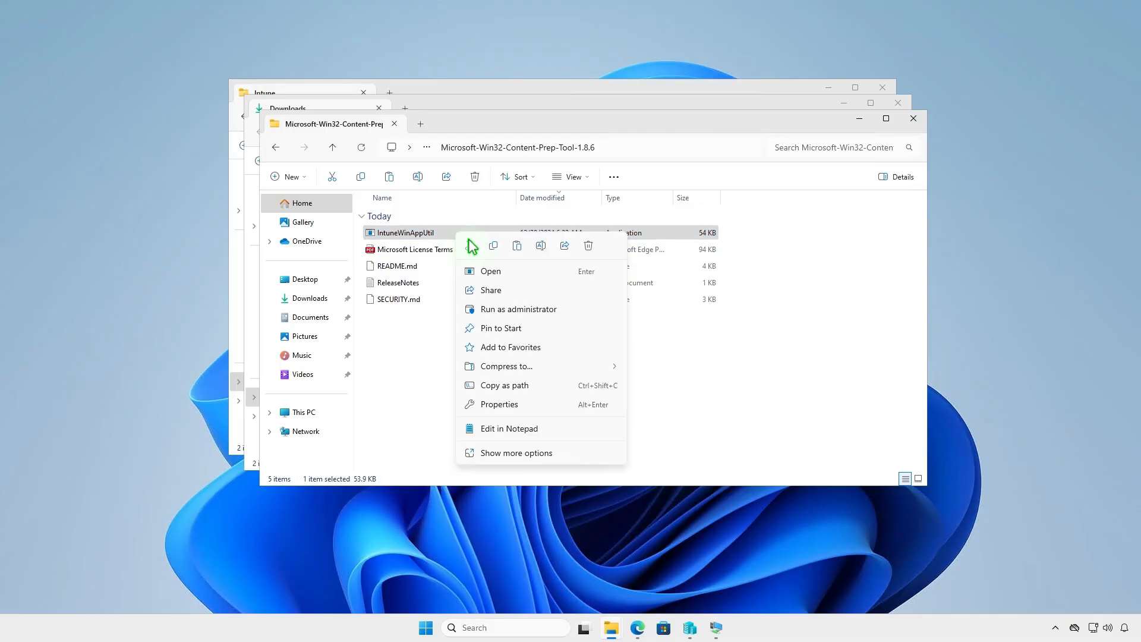
left_click(493, 246)
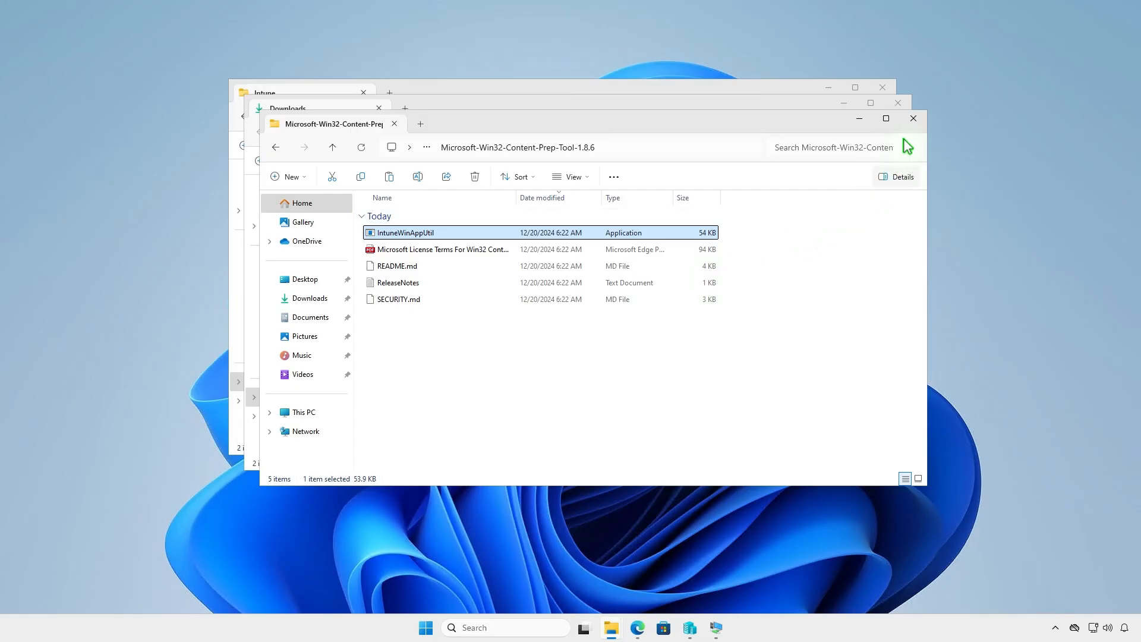
left_click(914, 119)
left_click(898, 104)
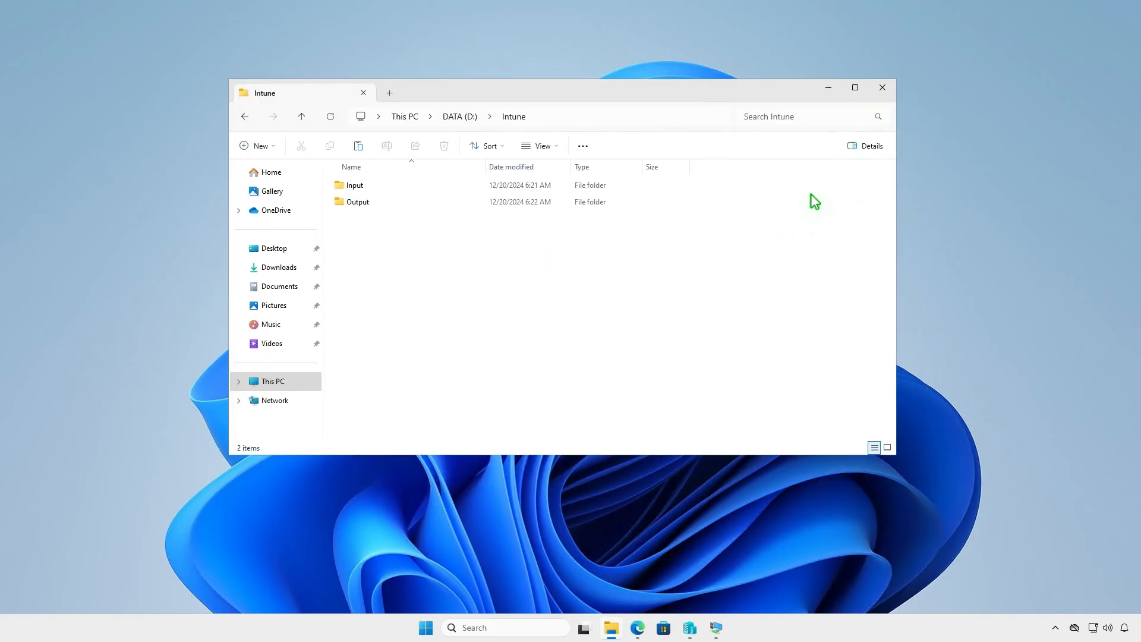
right_click(409, 255)
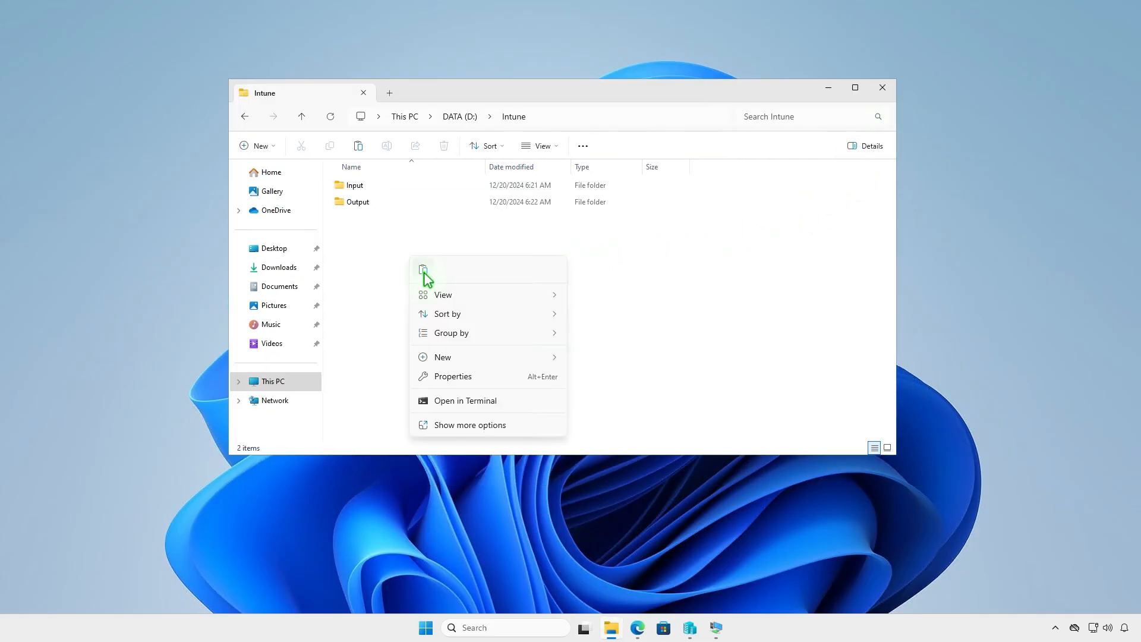
left_click(424, 275)
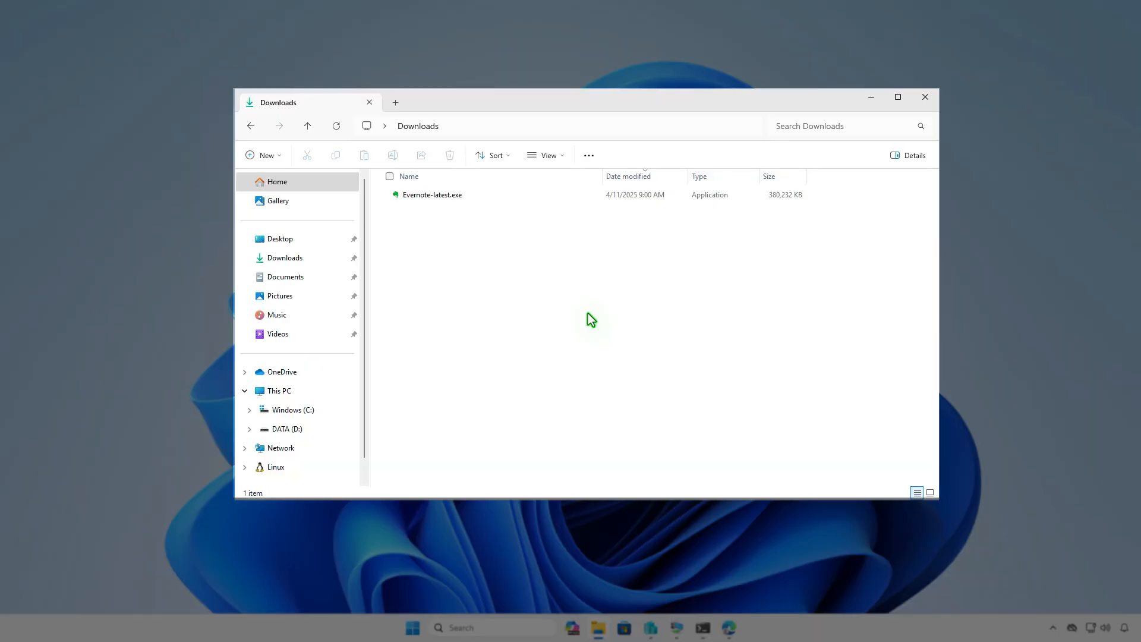
- Rename Evernote-latest.exe in Downloads to setup.exe
left_click(478, 201)
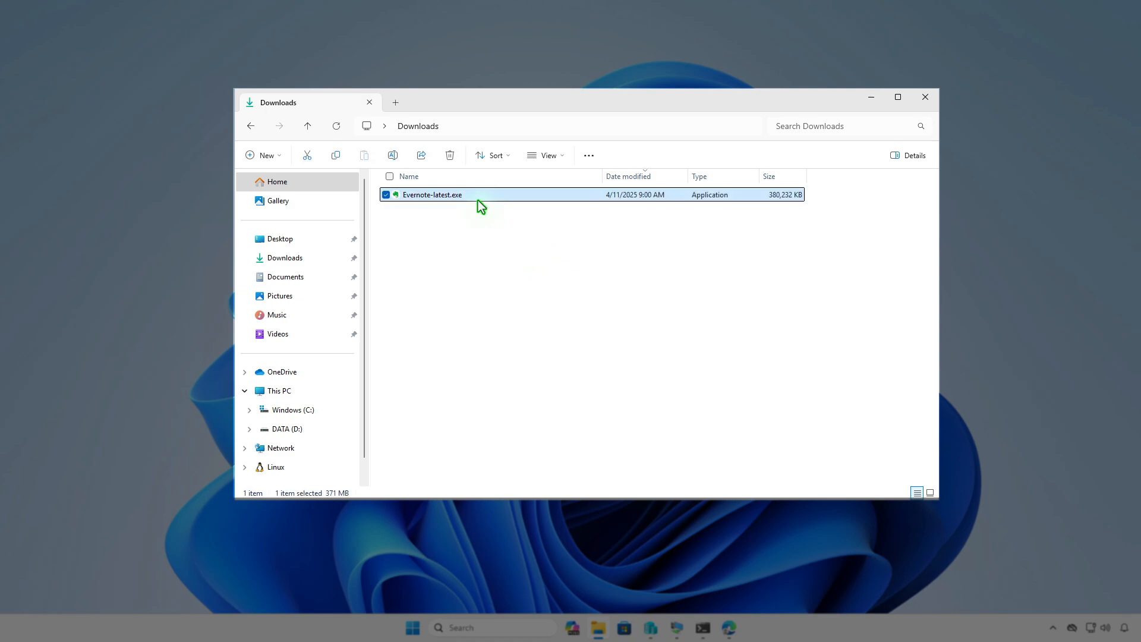
key("F2")
type("setup")
key("Return")
- Copy setup.exe from Downloads into D:\Intune\Input and return to the D:\Intune folder
right_click(459, 196)
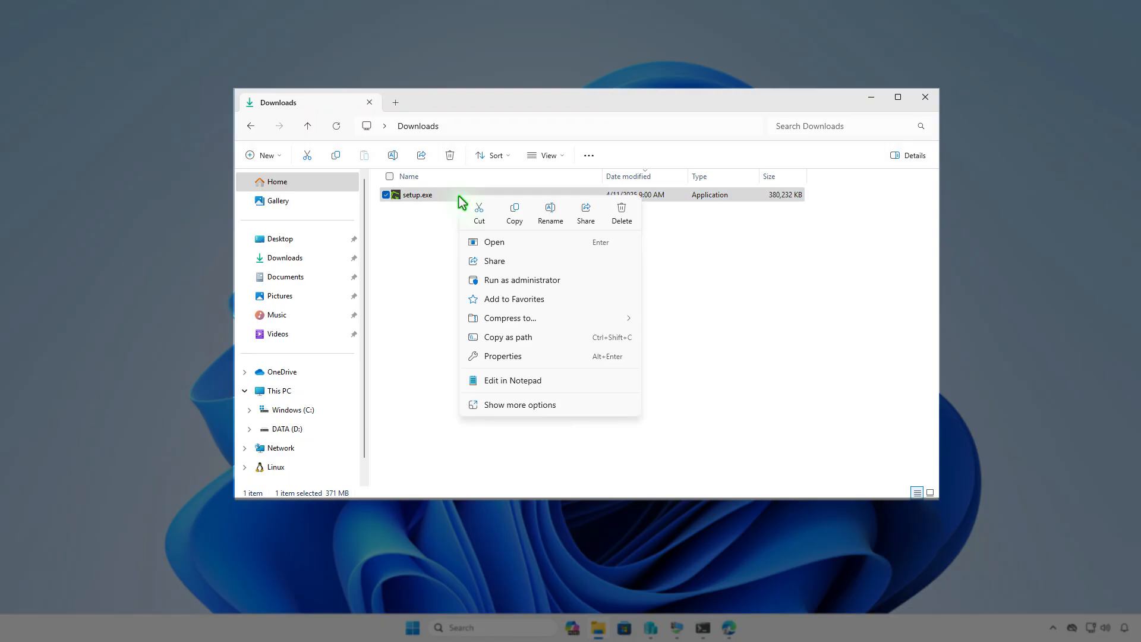
left_click(516, 218)
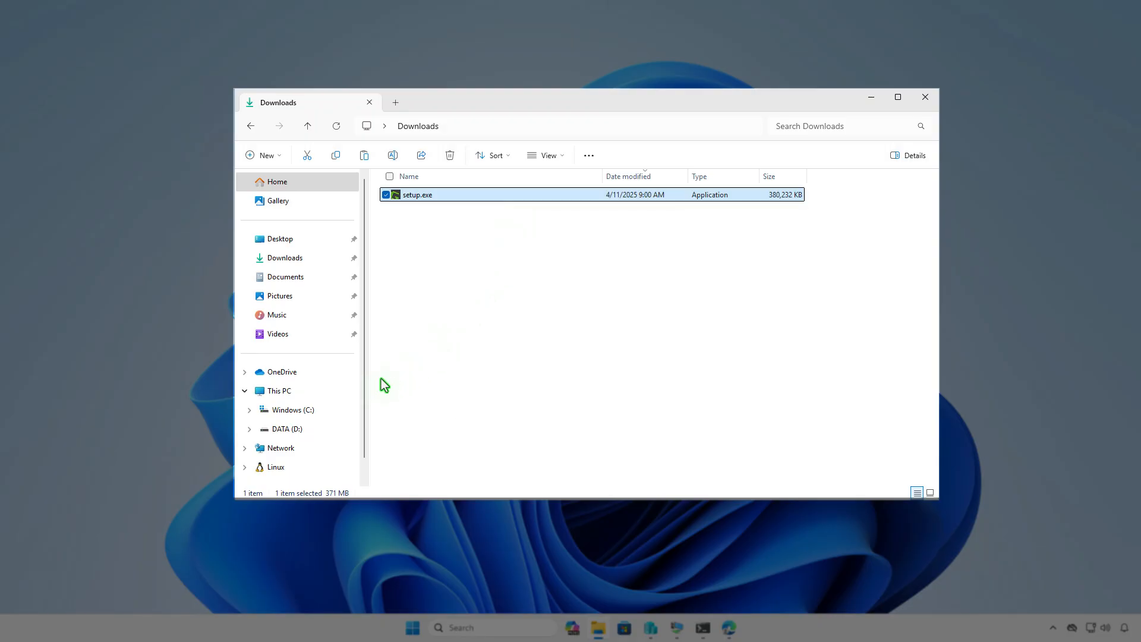
left_click(332, 391)
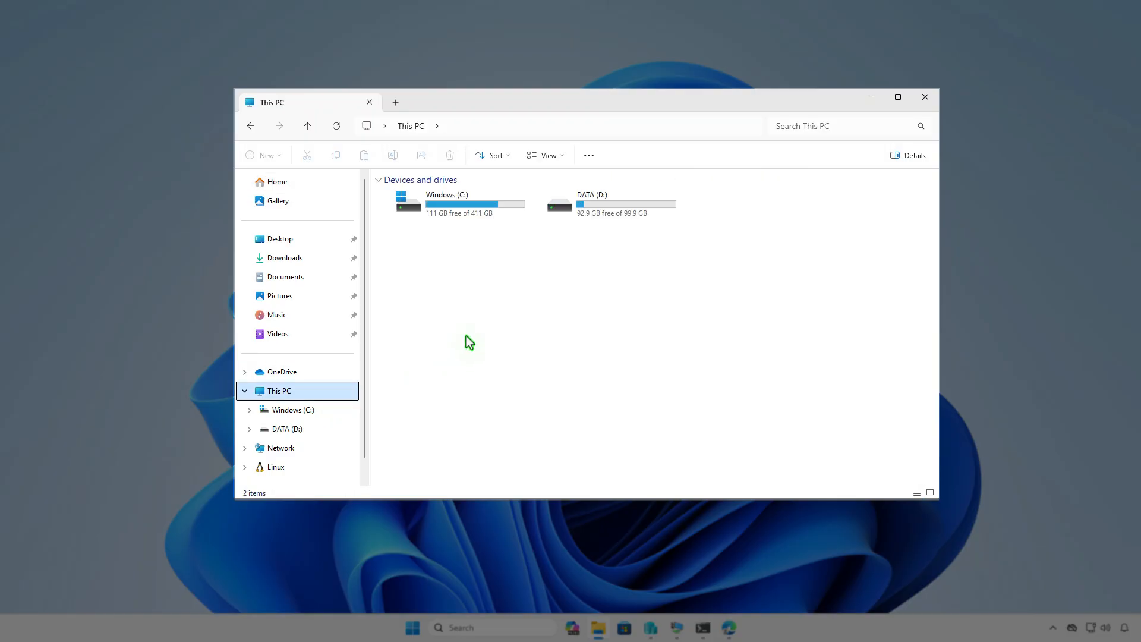
double_click(631, 212)
double_click(483, 197)
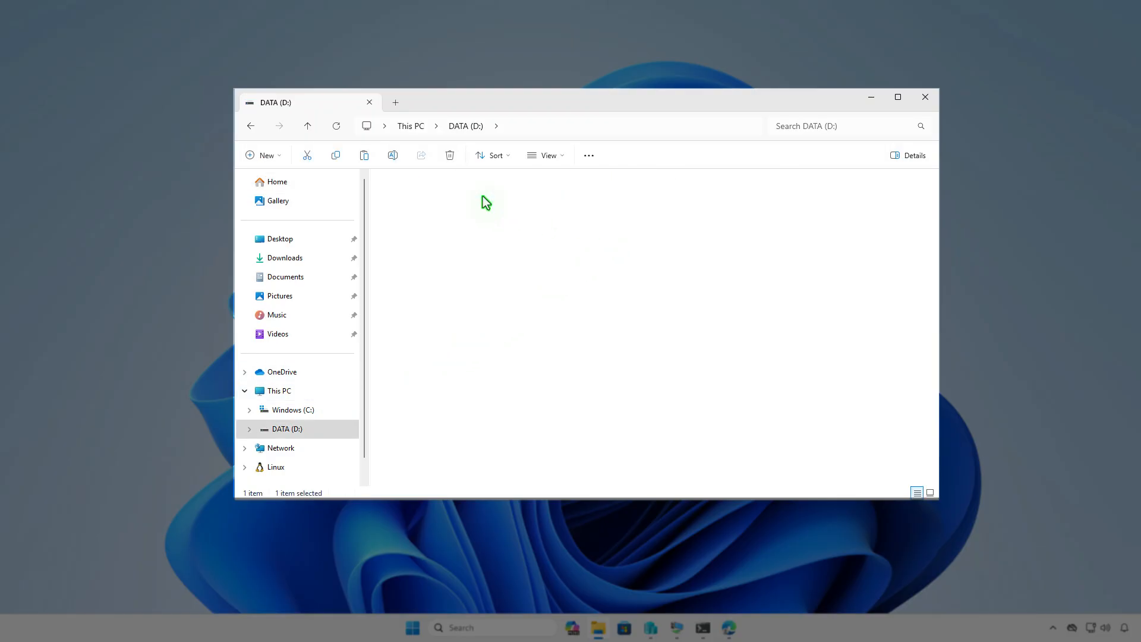
double_click(482, 196)
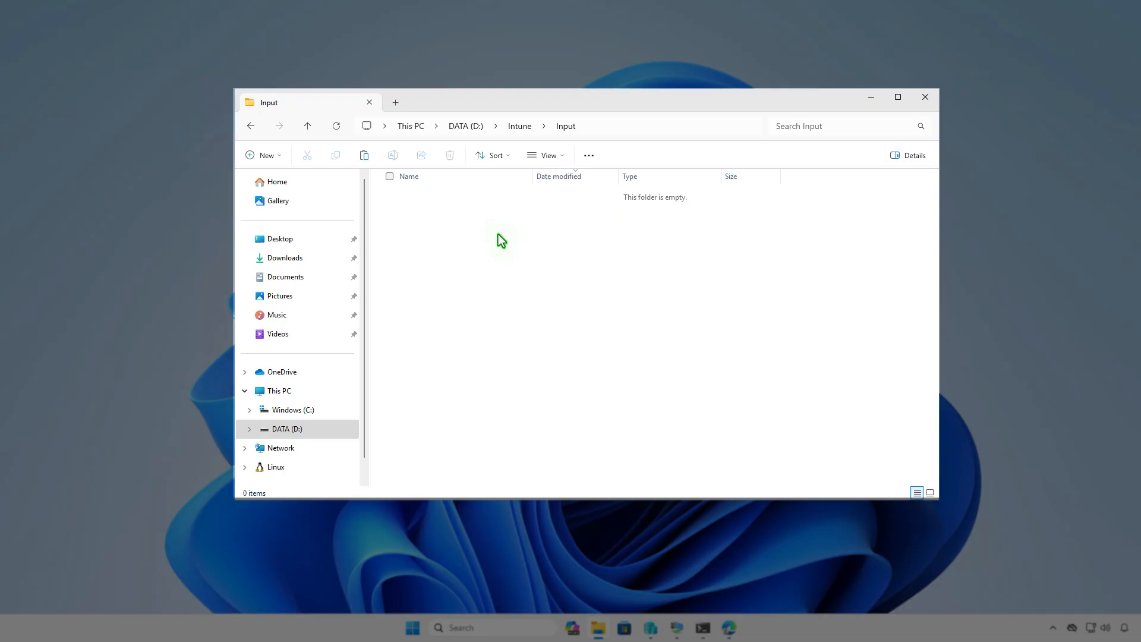
right_click(500, 235)
left_click(510, 255)
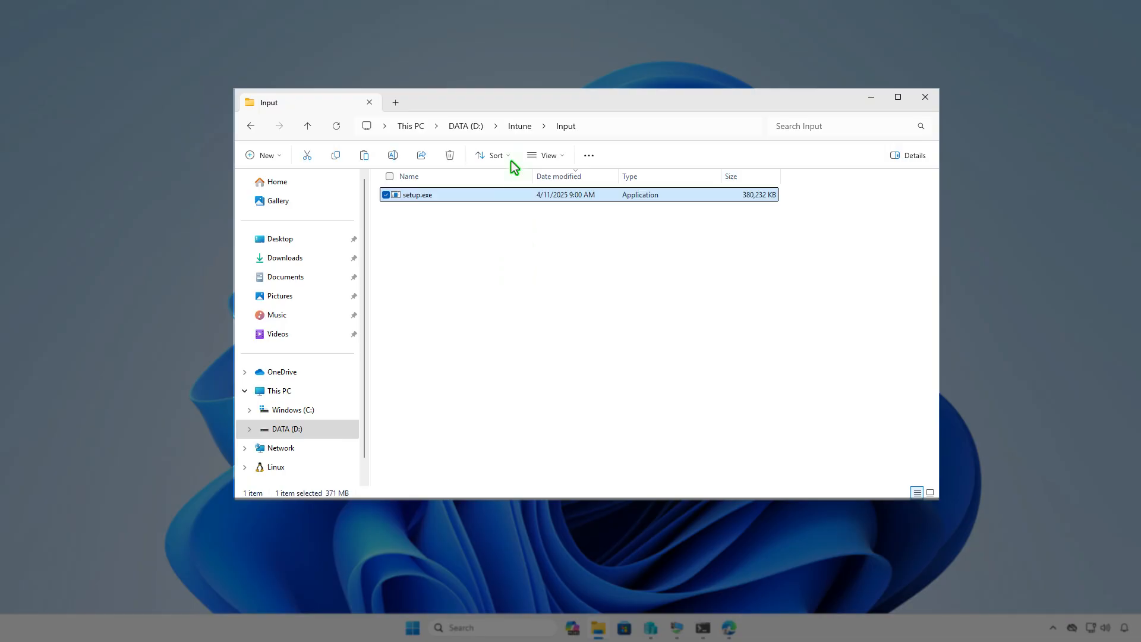
left_click(520, 126)
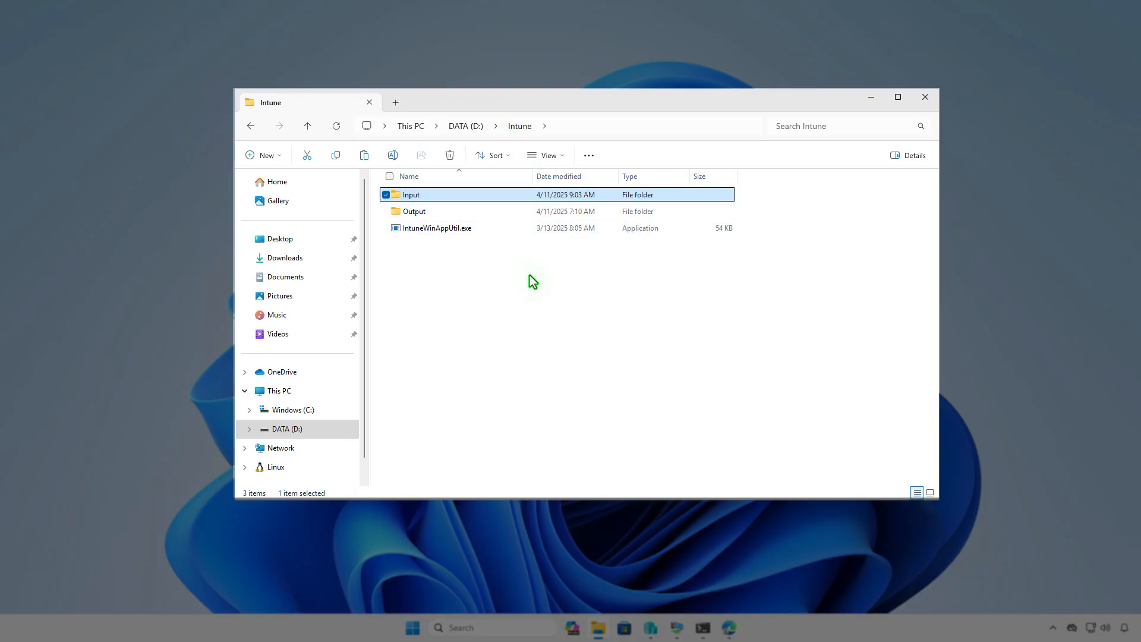
left_click(532, 298)
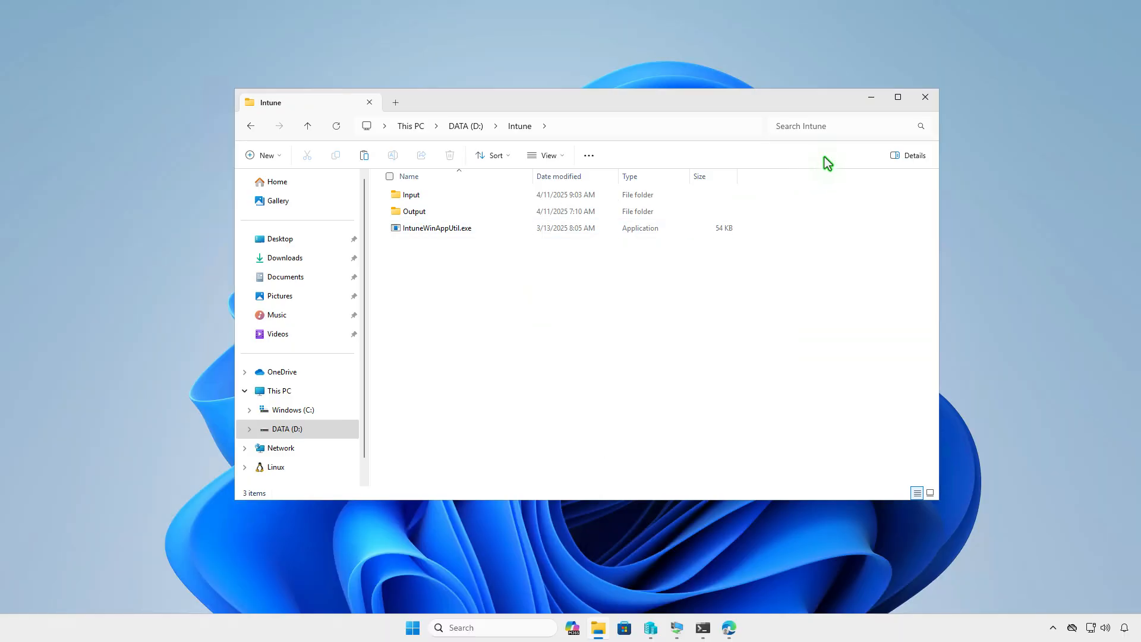
- Switch to an administrator Windows PowerShell terminal and change the directory to D:\Intune
left_click(873, 98)
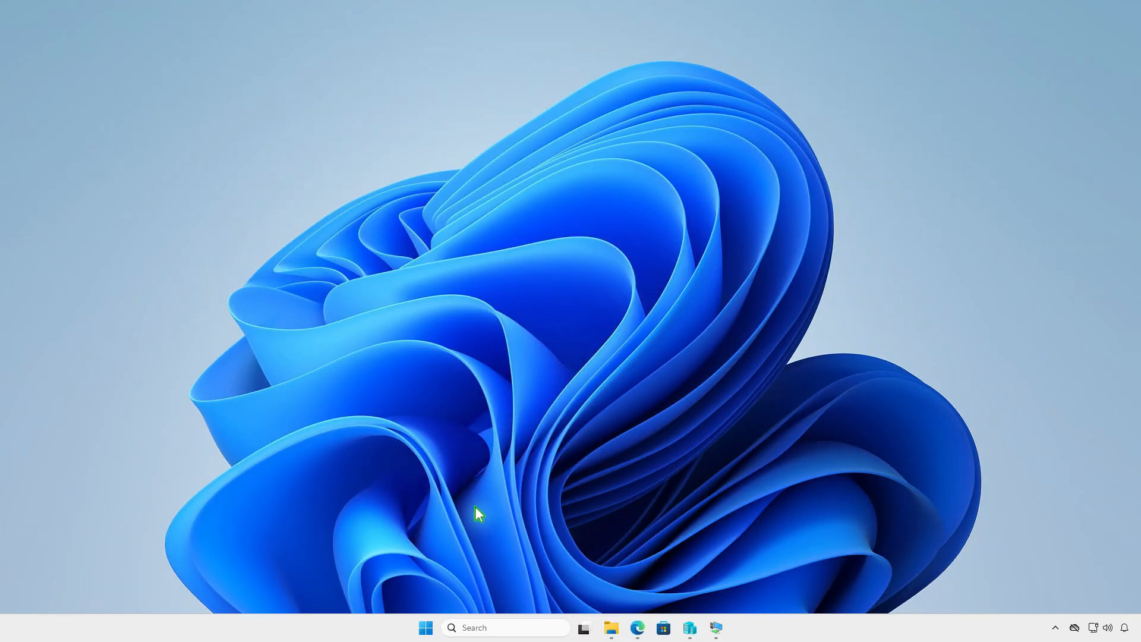
right_click(429, 626)
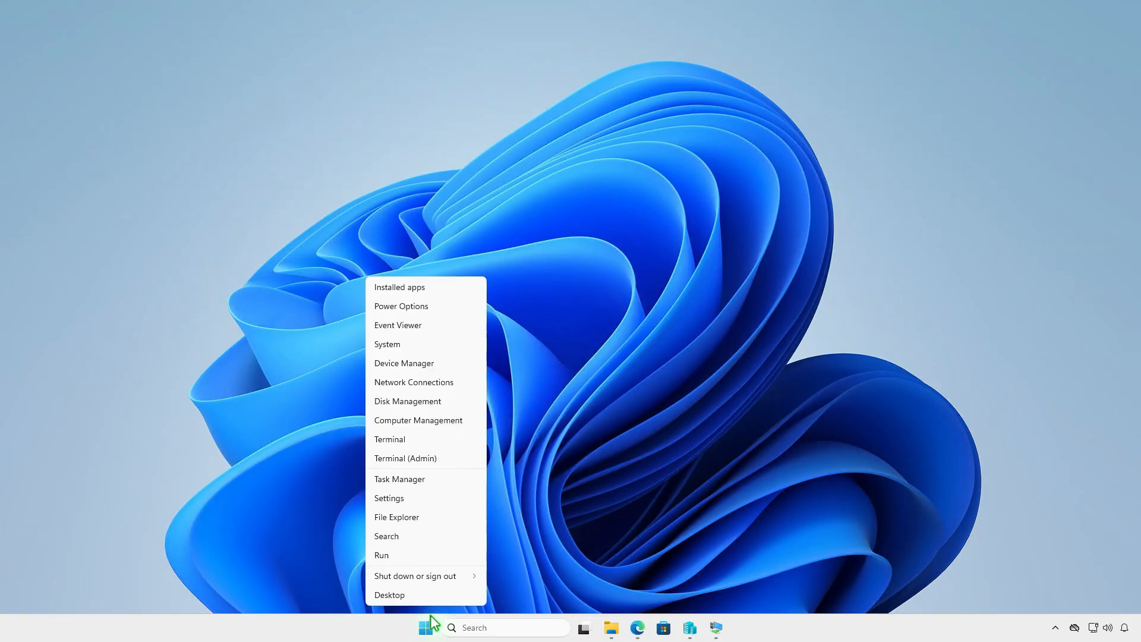
left_click(458, 460)
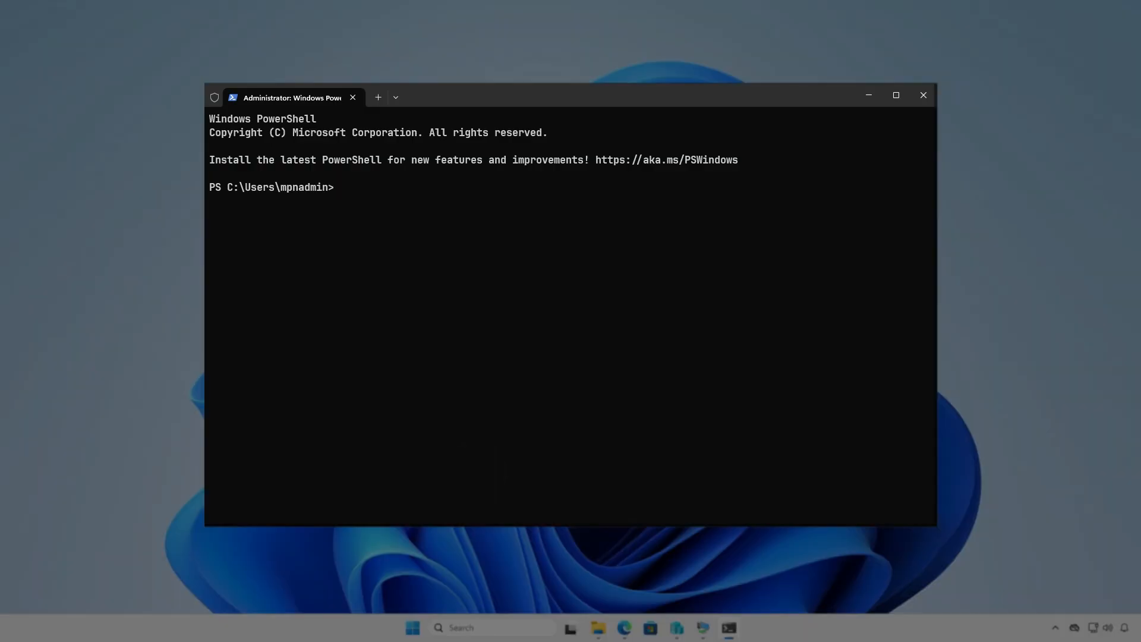
type("cd d")
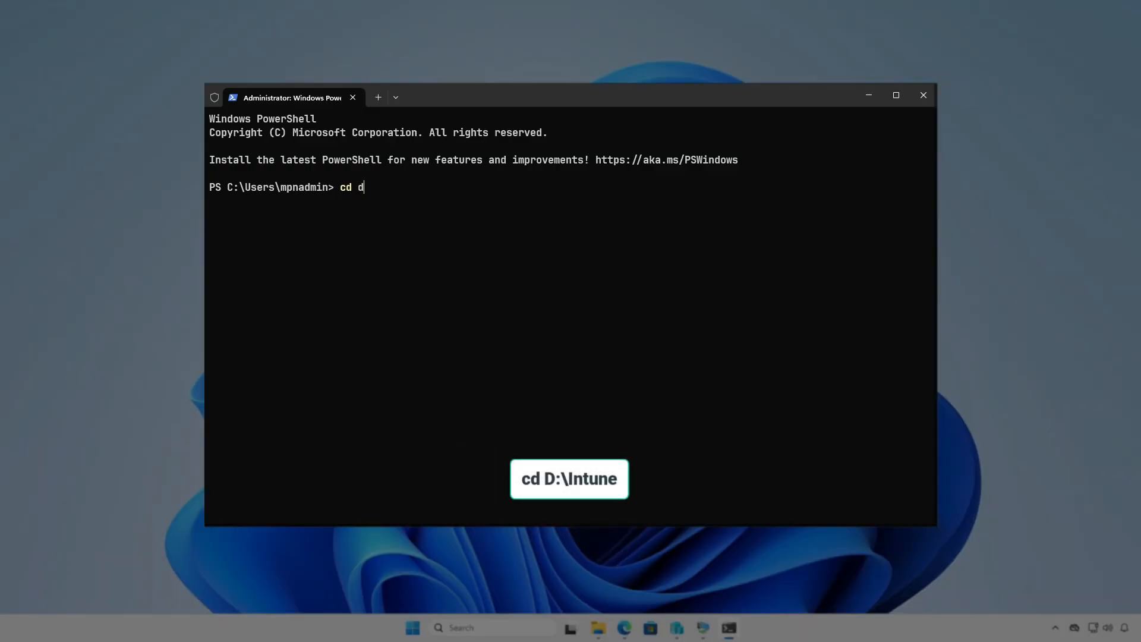
type(":\\In")
key("Tab")
key("Return")
key("Return")
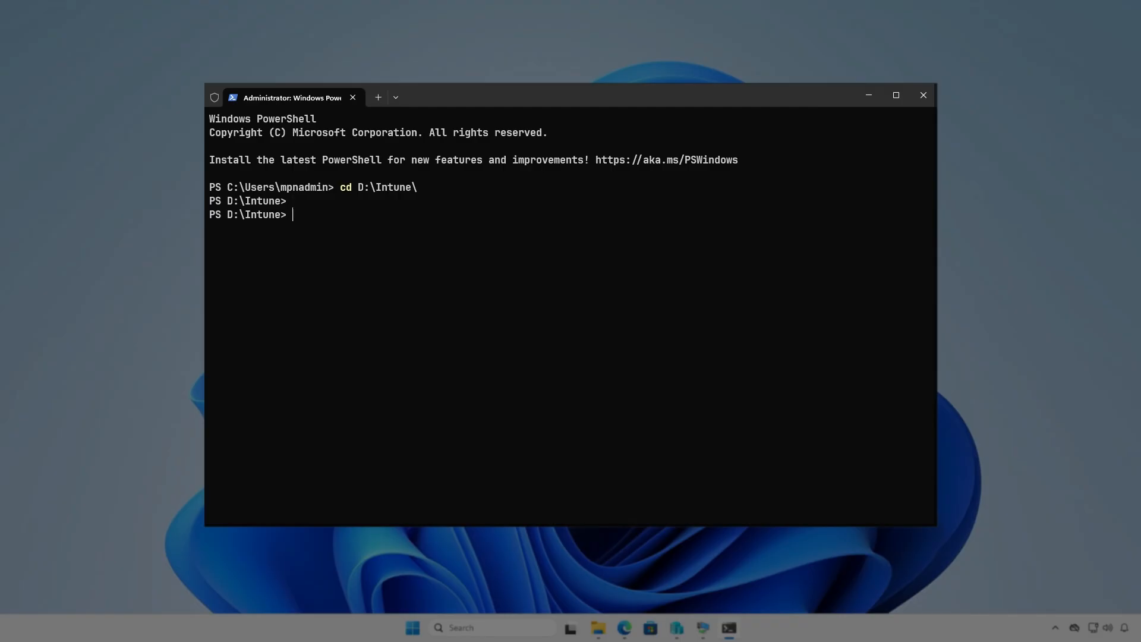
- Run .\IntuneWinAppUtil.exe and specify D:\Intune\Input as the source folder
type("intu")
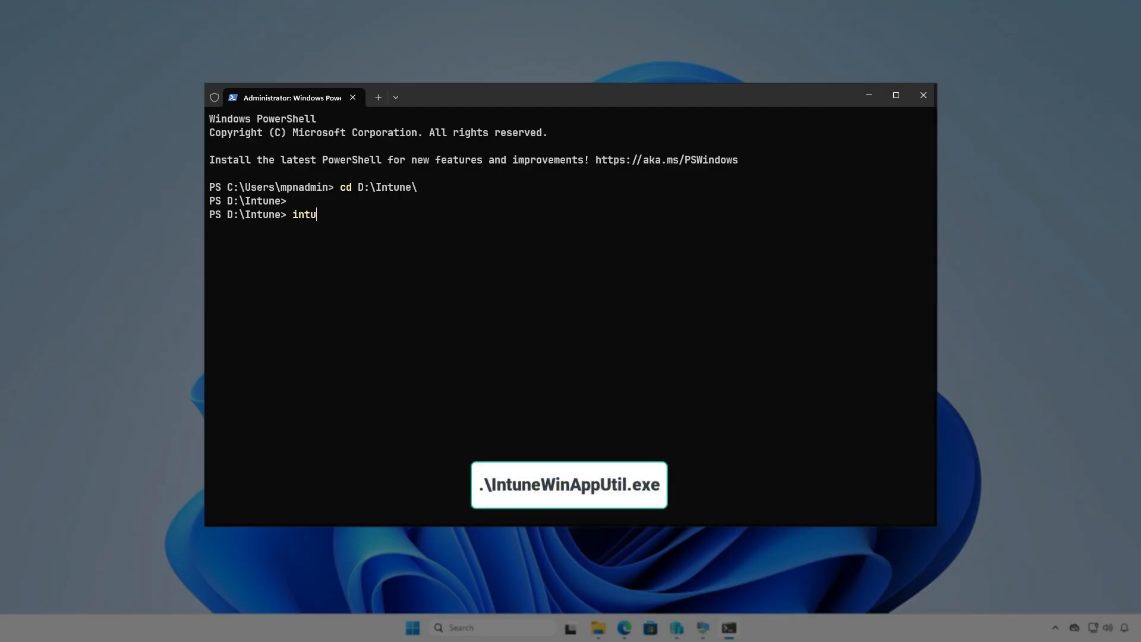
key("Tab")
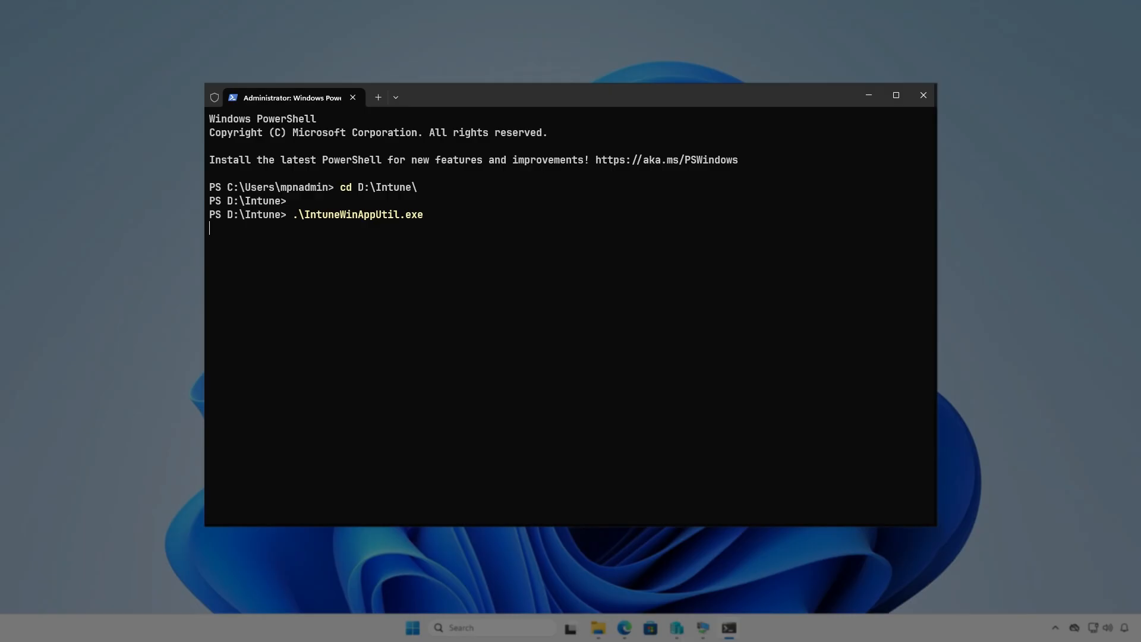
key("Return")
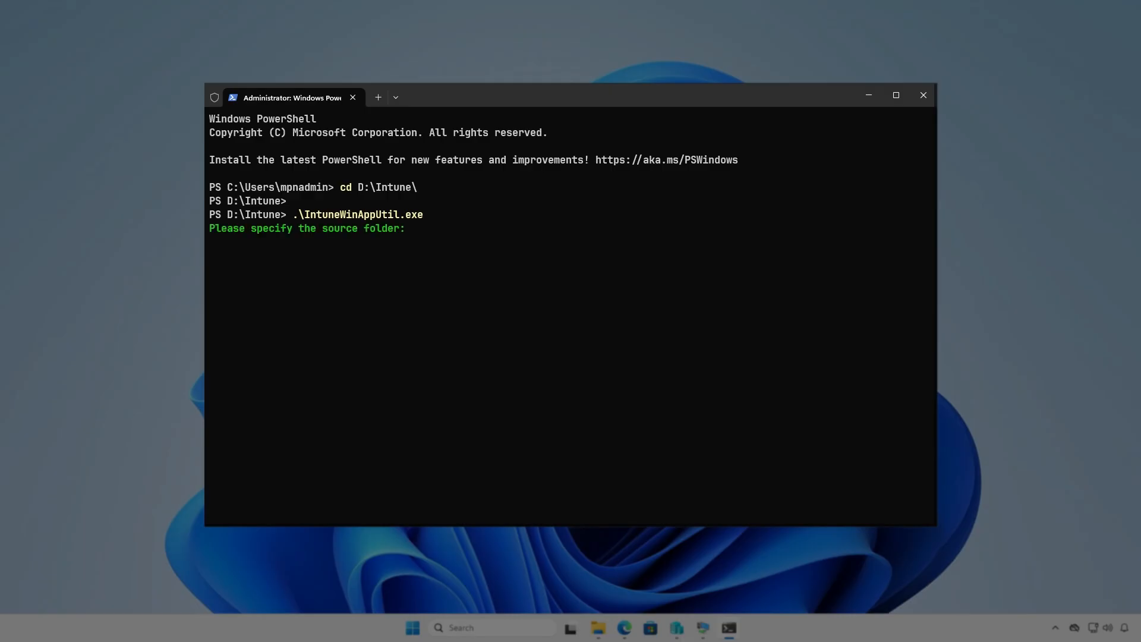
type("D")
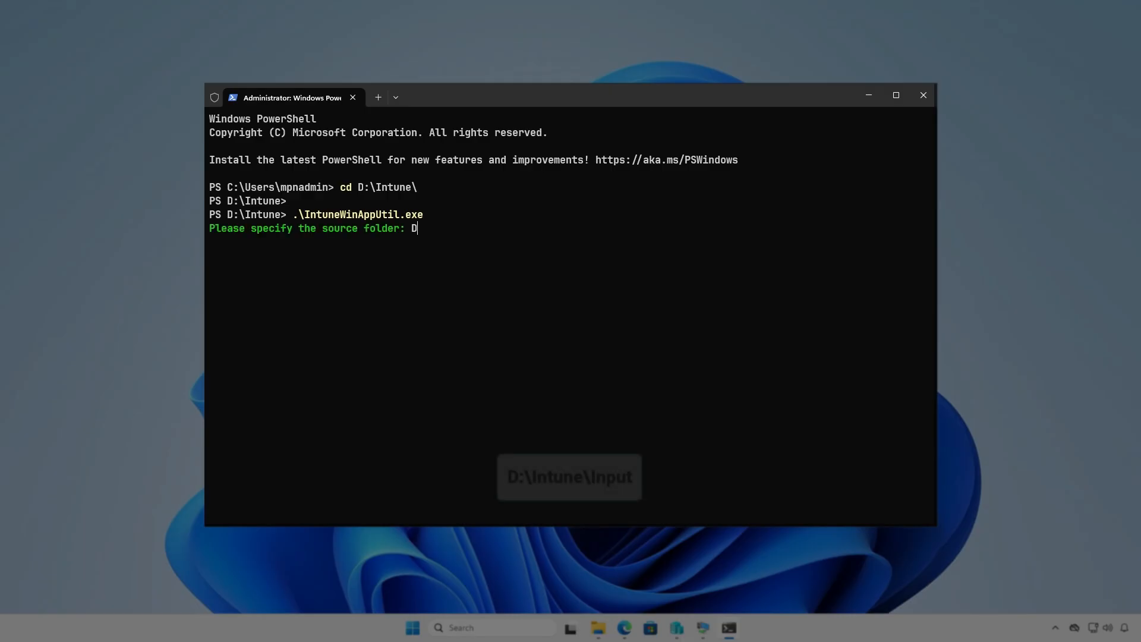
type(":\\Intune\\")
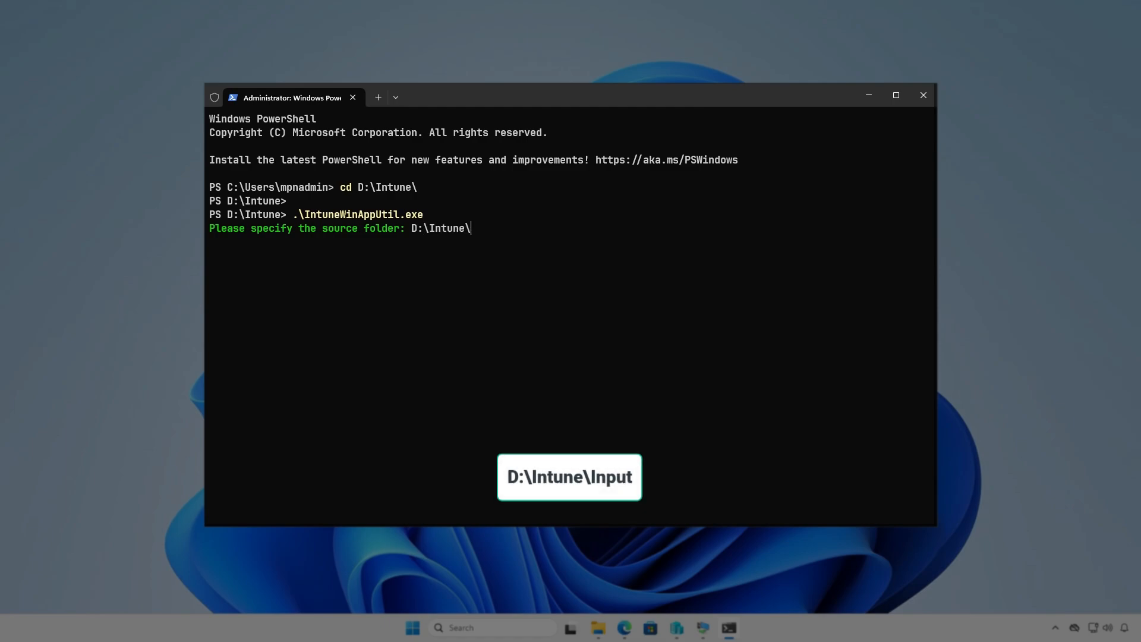
type("Input")
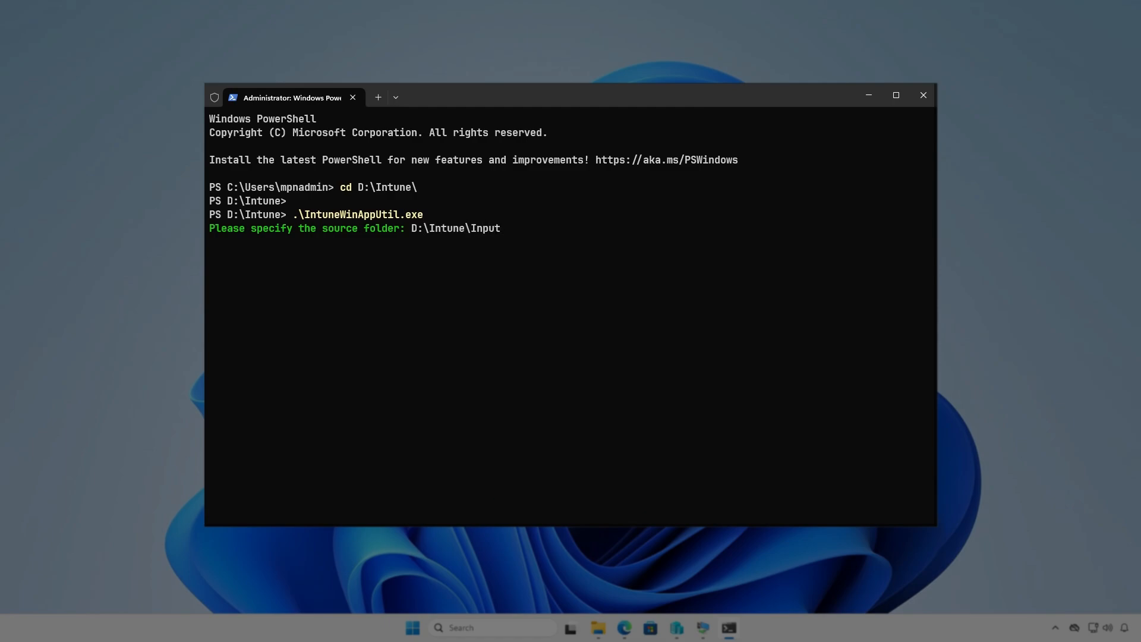
key("Return")
- Specify D:\Intune\Input\setup.exe as the setup file for the packaging tool
type(":\\I")
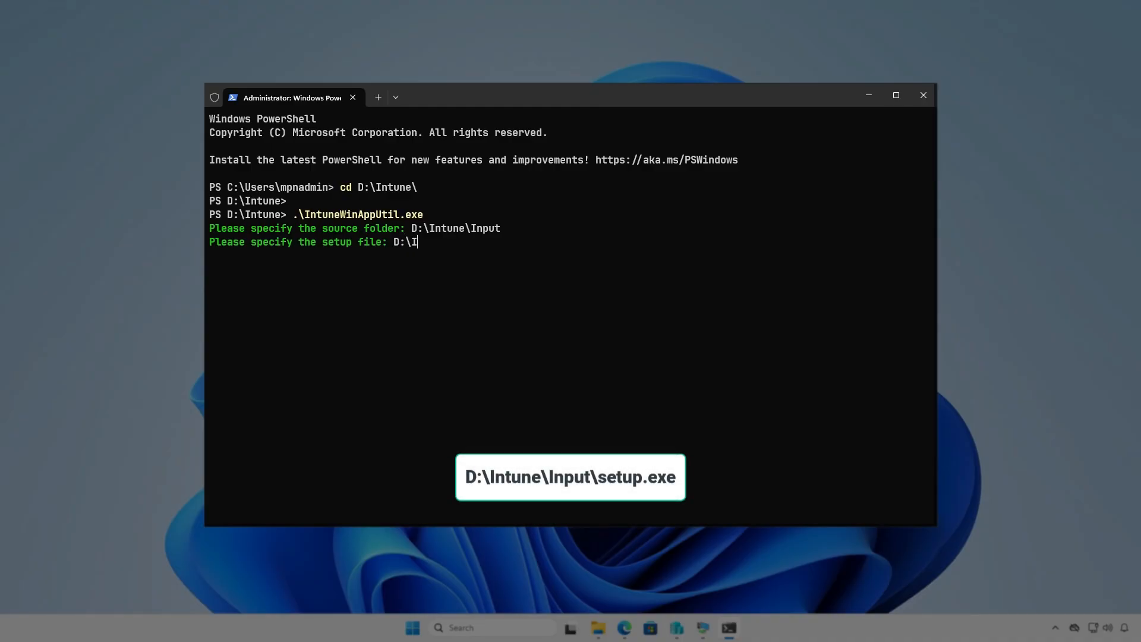
type("ntune\\Input\\setup.exe")
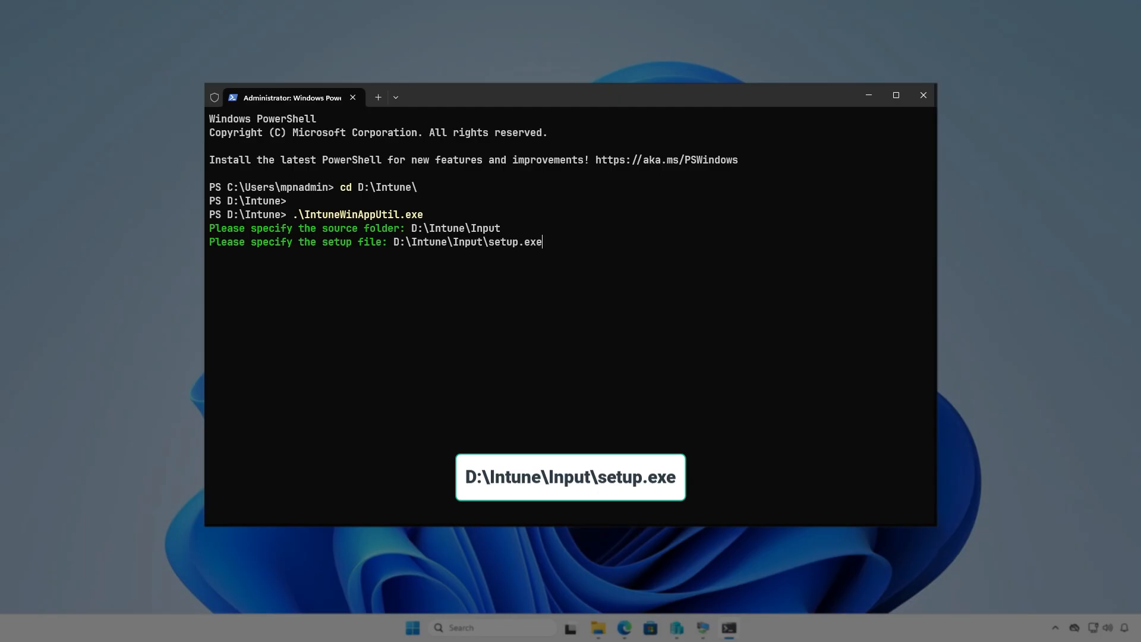
key("Return")
- Specify D:\Intune\Output as the output folder and answer n to specifying a catalog folder, generating the package
type("D:")
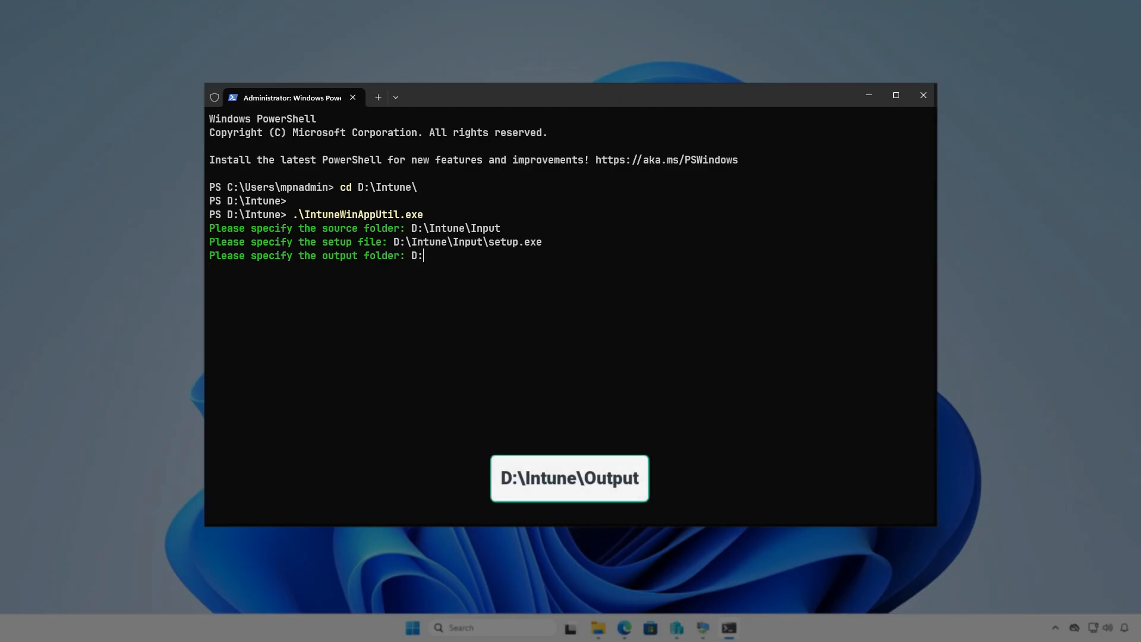
type("\\In")
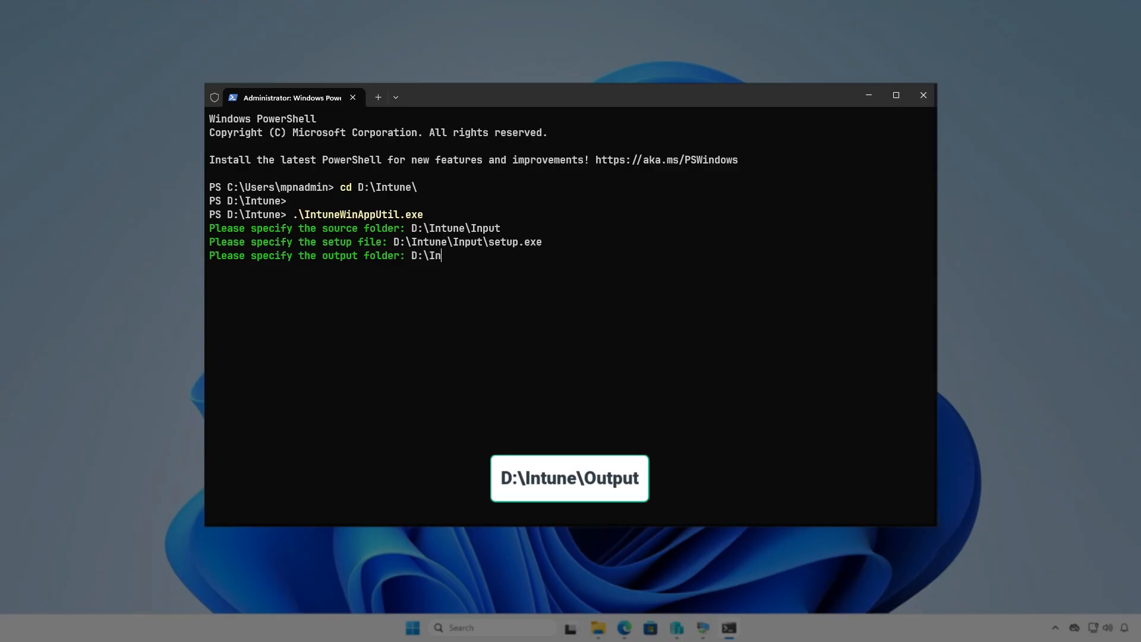
type("tune\\Output")
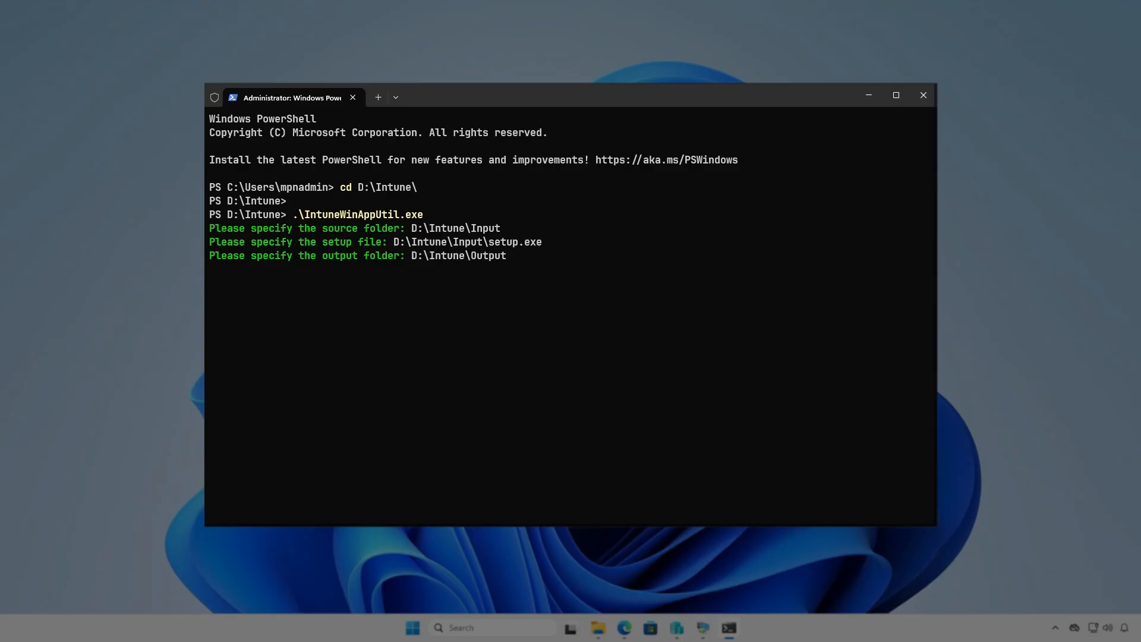
key("Return")
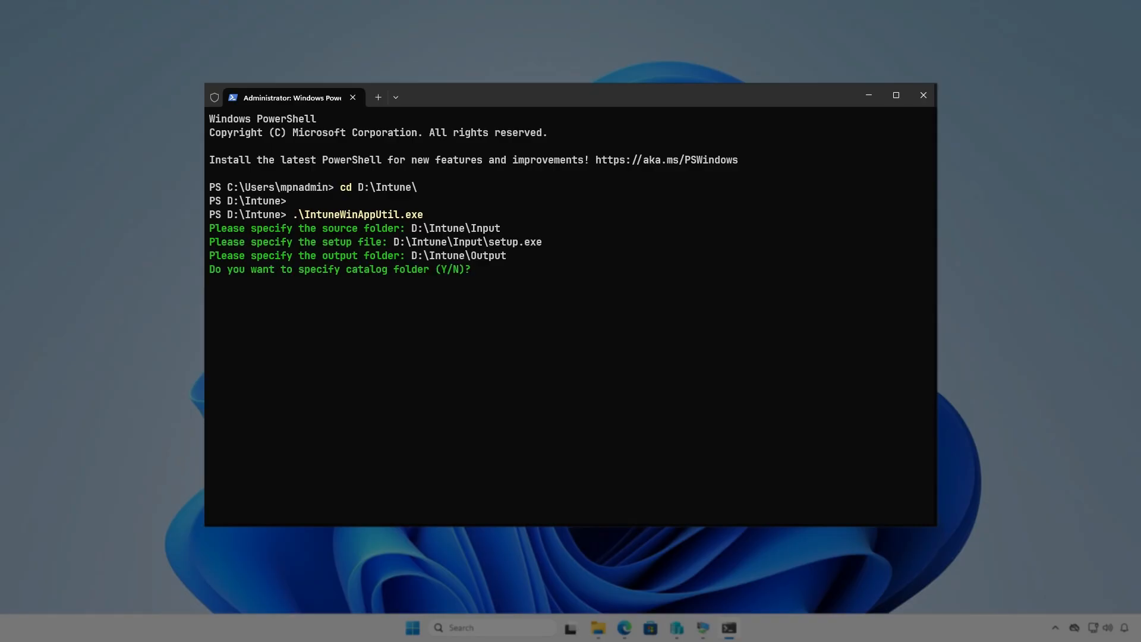
key("n")
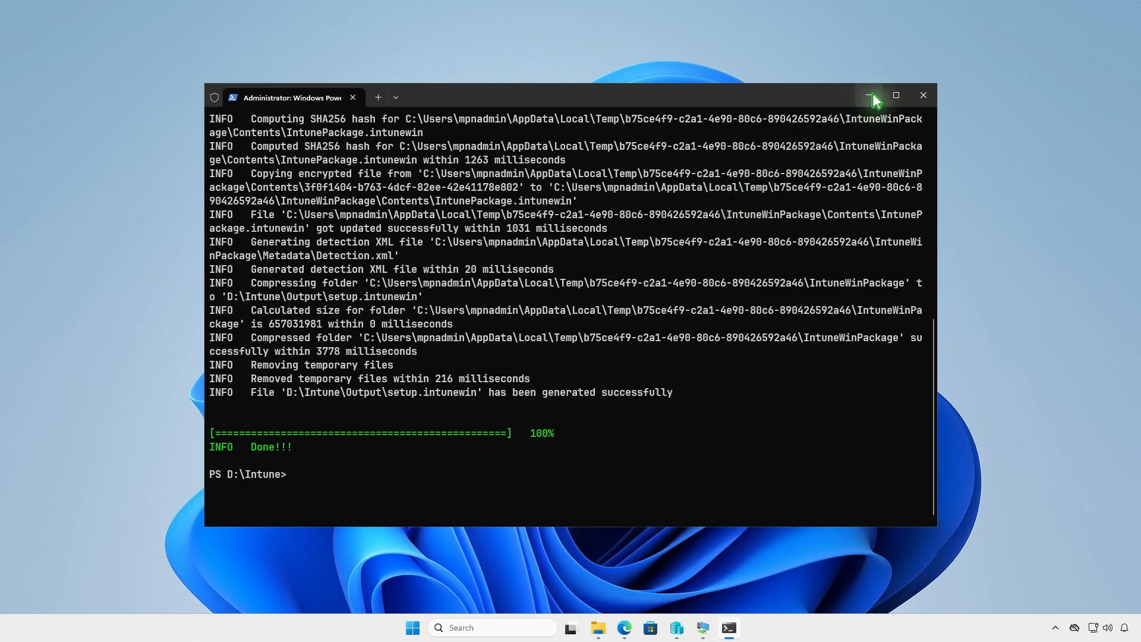
- Switch to File Explorer and check the packaged file in the D:\Intune\Output folder
left_click(869, 97)
left_click(599, 627)
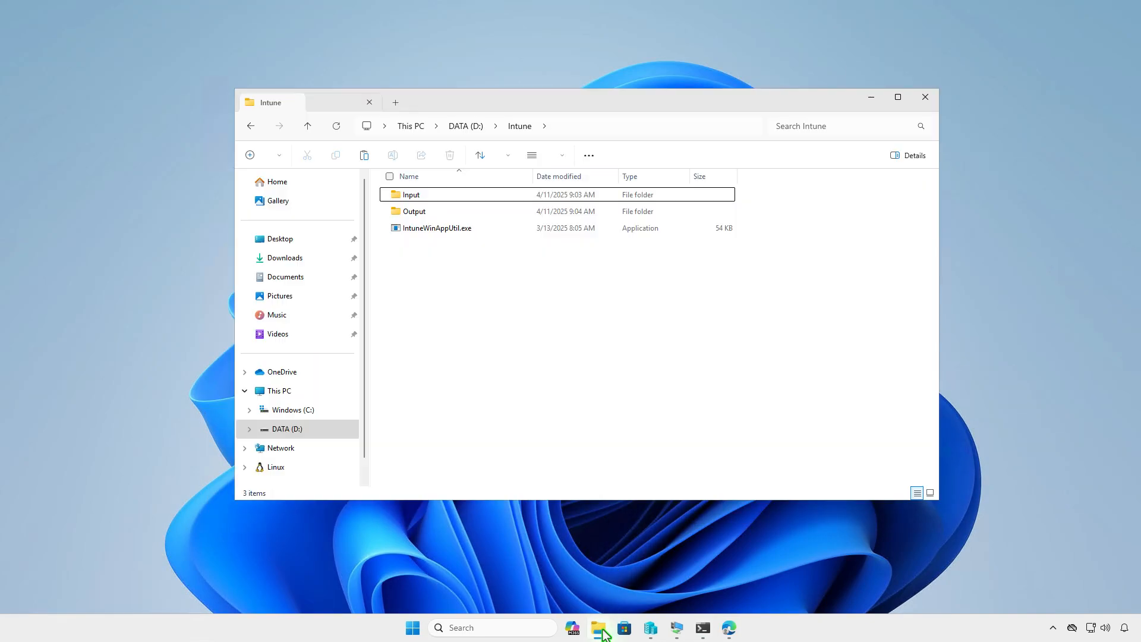
double_click(456, 212)
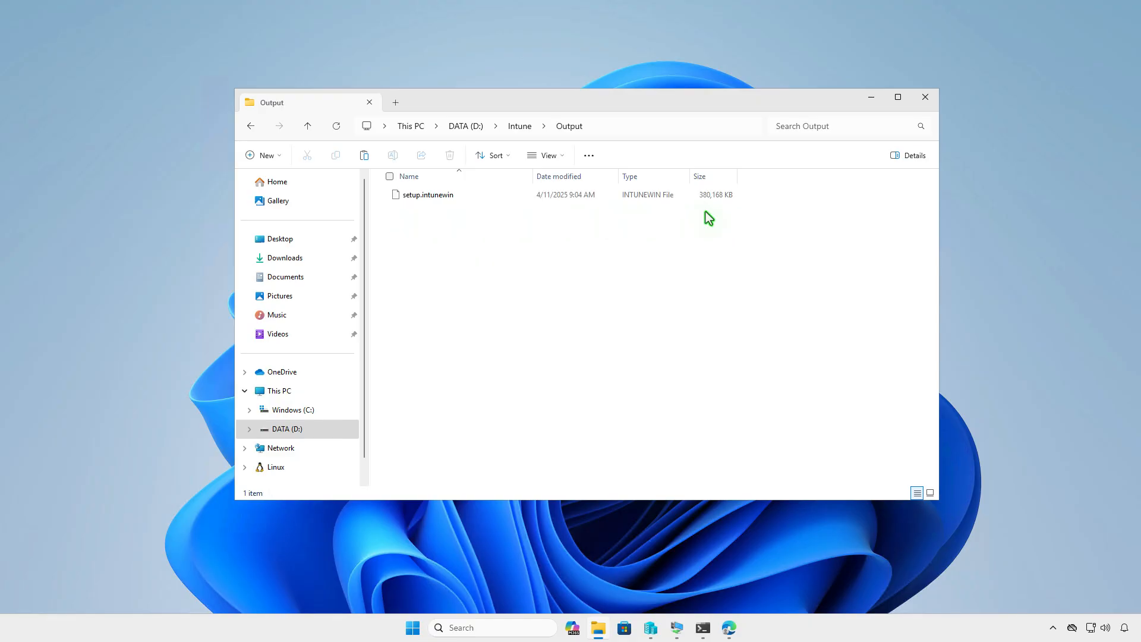
left_click(870, 98)
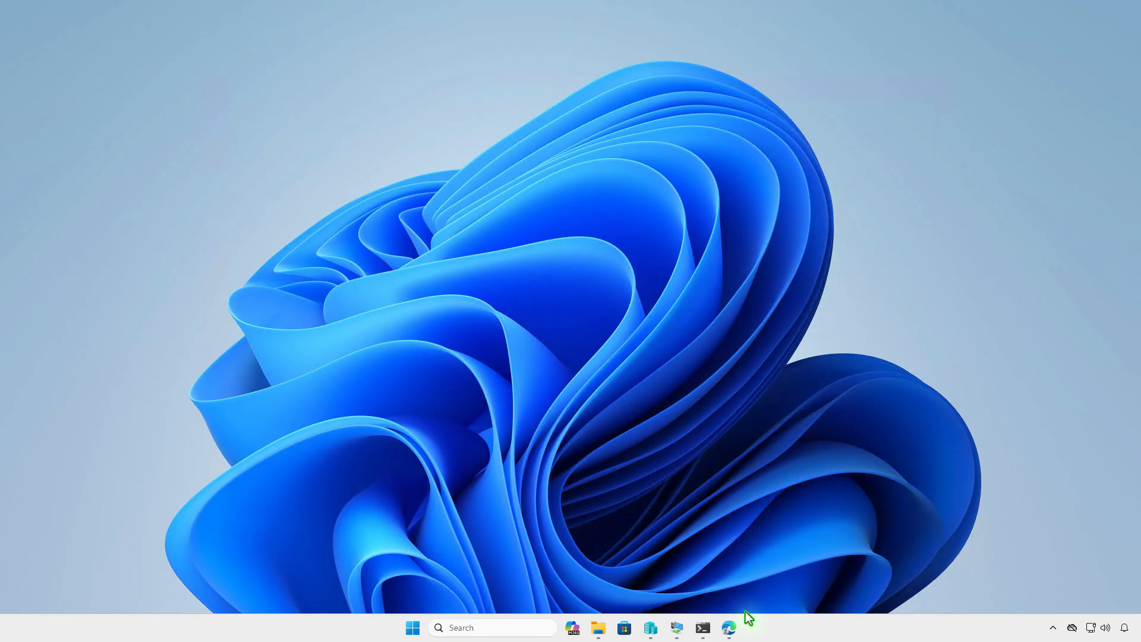
- Switch to Edge and open the Windows apps list in the Microsoft Intune admin center
left_click(730, 629)
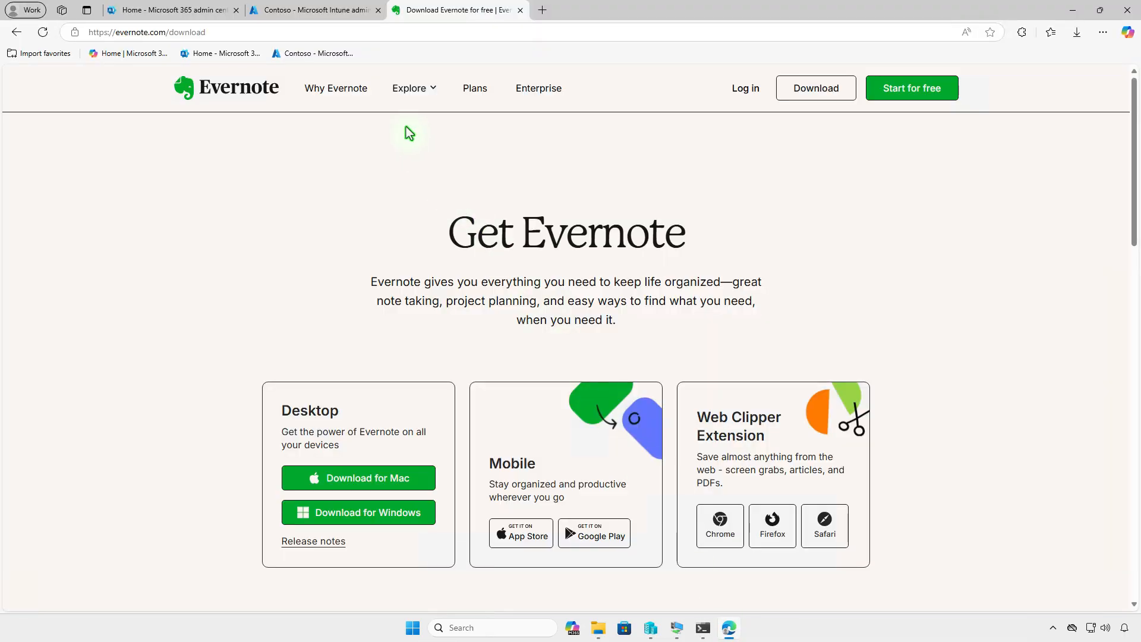
left_click(337, 11)
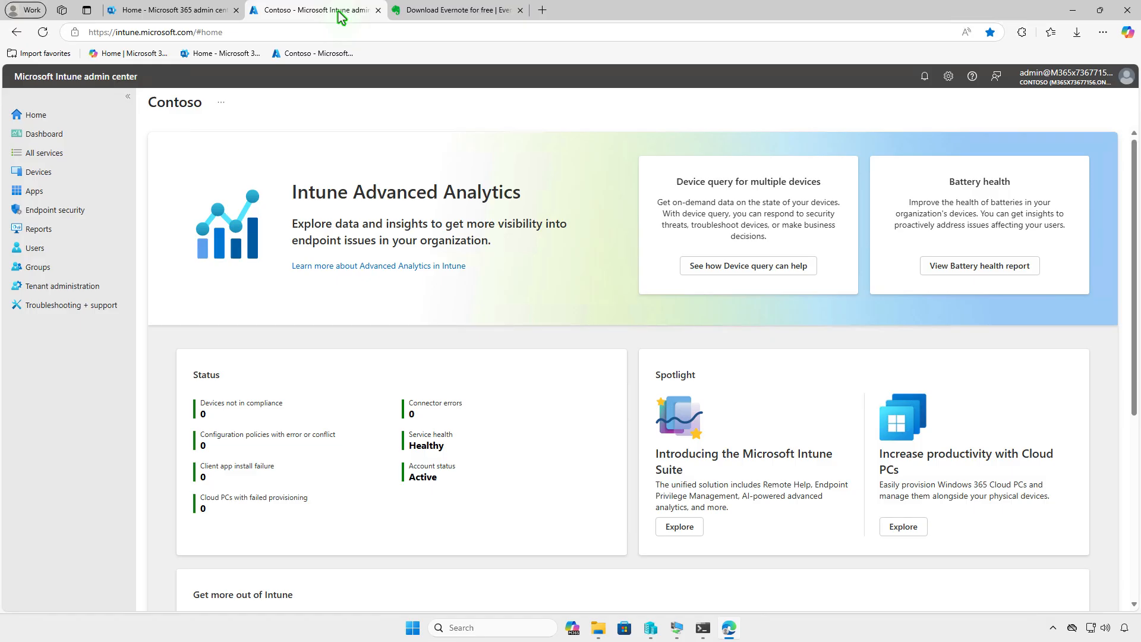
left_click(74, 196)
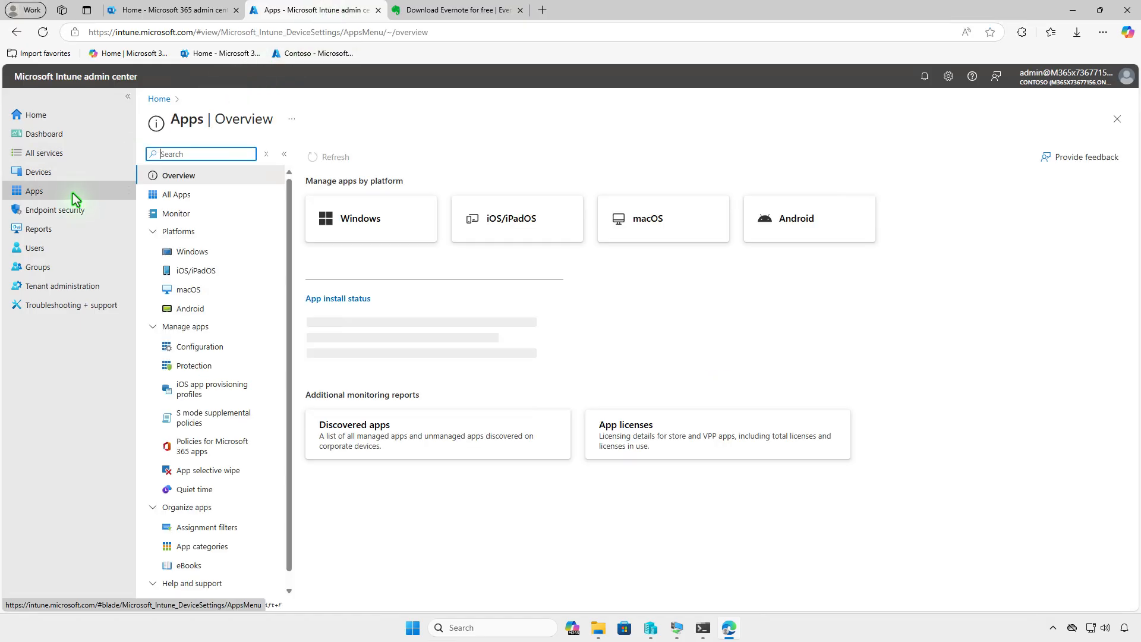
left_click(239, 256)
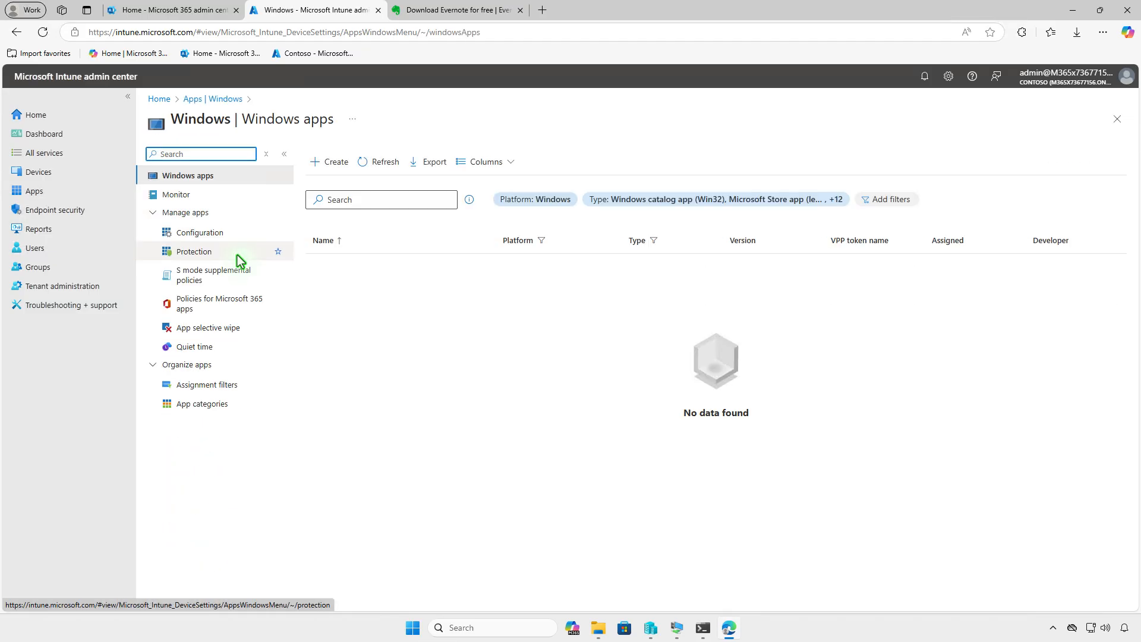
- Start creating an app of the type Windows app (Win32)
left_click(337, 168)
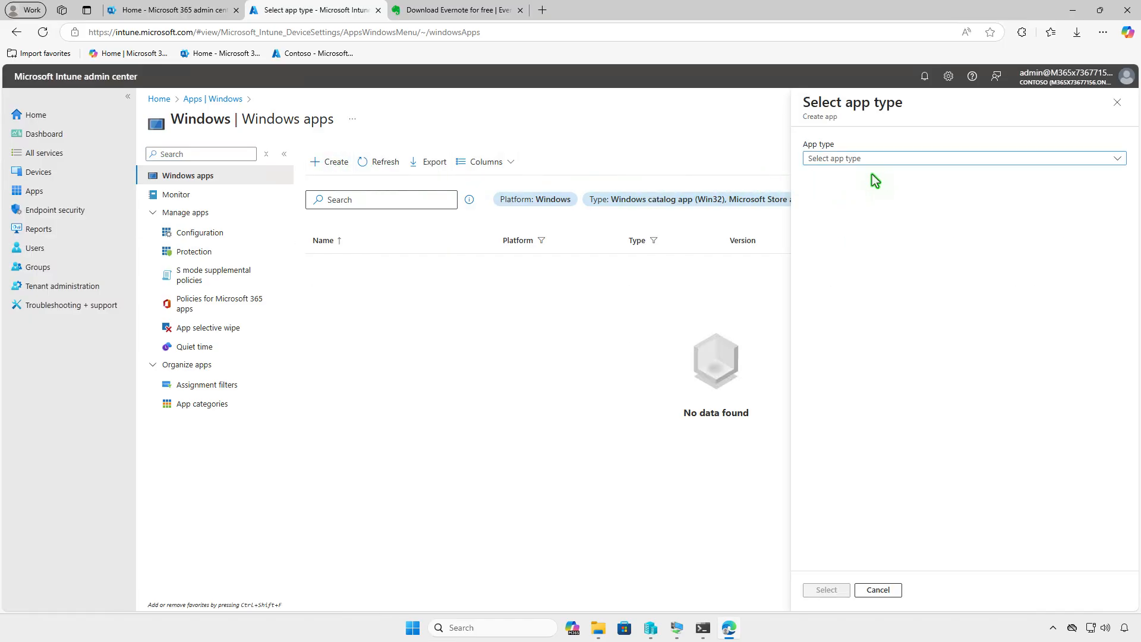
left_click(936, 158)
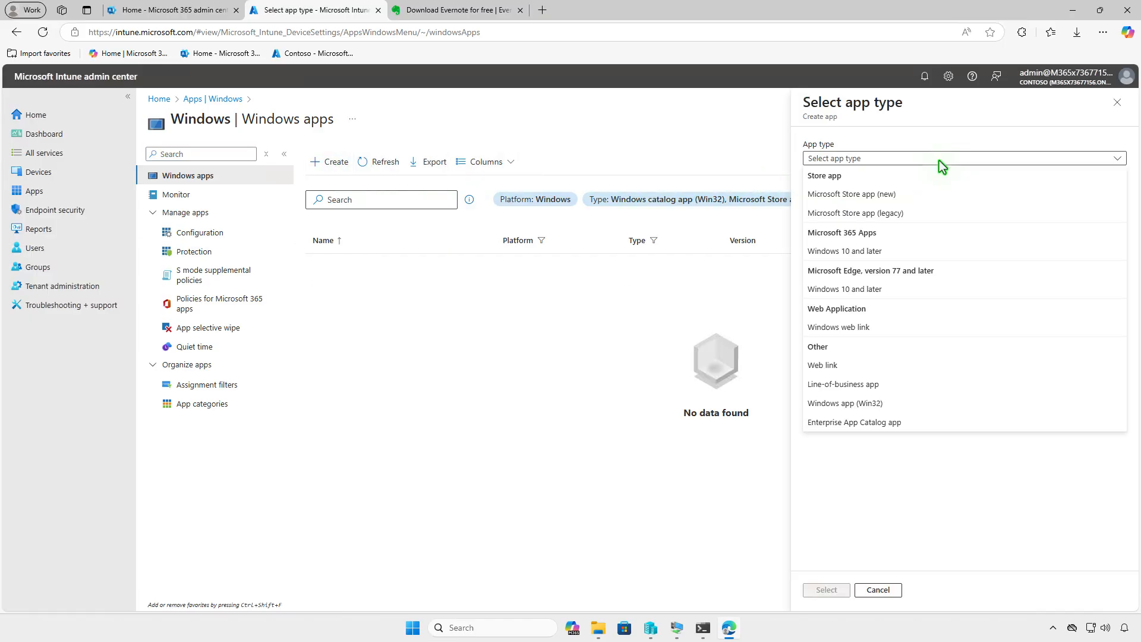
left_click(904, 405)
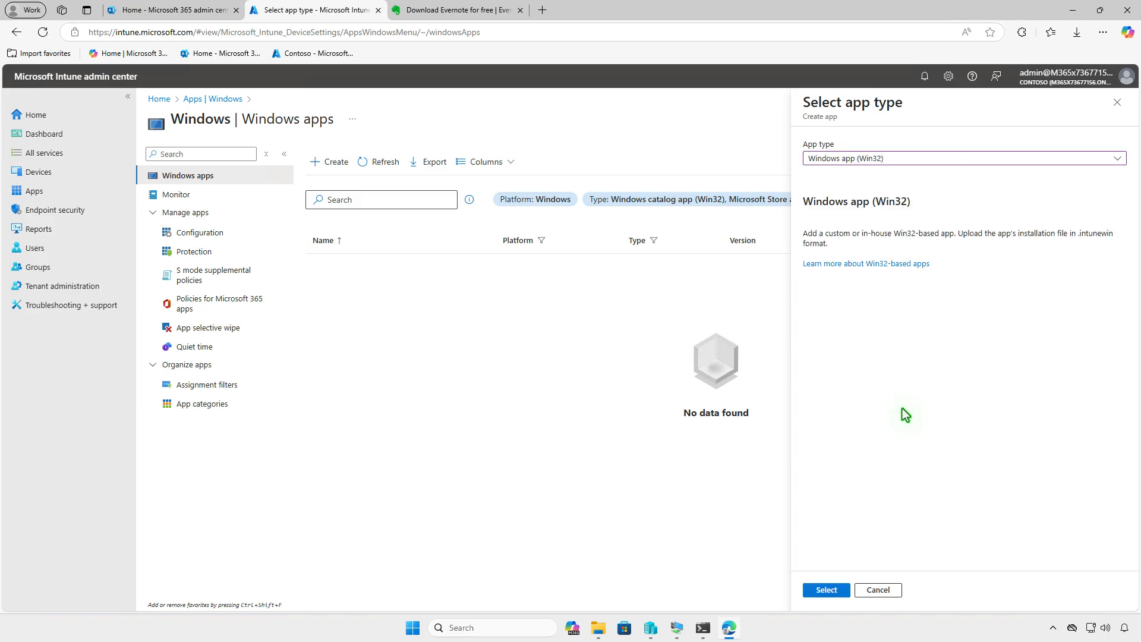
left_click(830, 591)
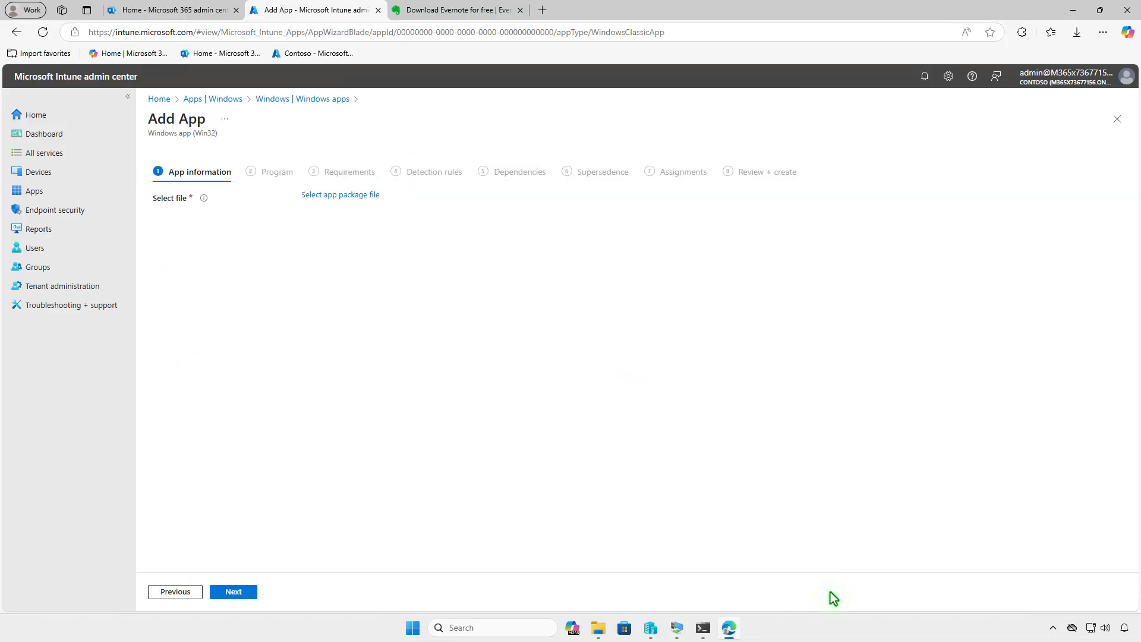
- Select setup.intunewin from D:\Intune\Output as the app package file and enter Evernote as the app's name, description and publisher
left_click(341, 197)
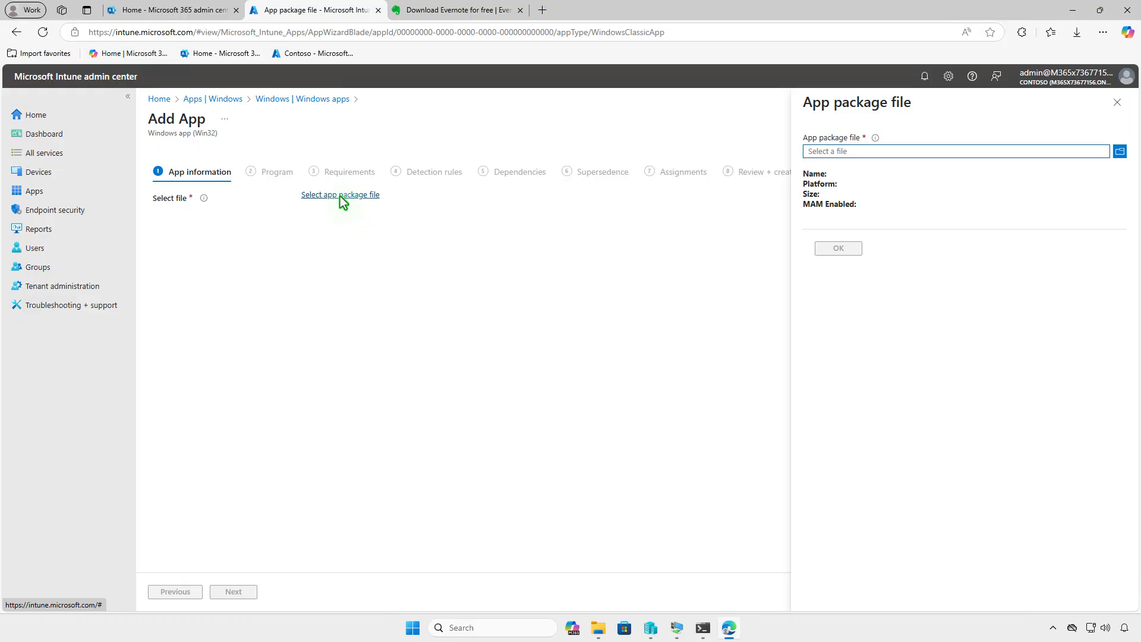
left_click(924, 151)
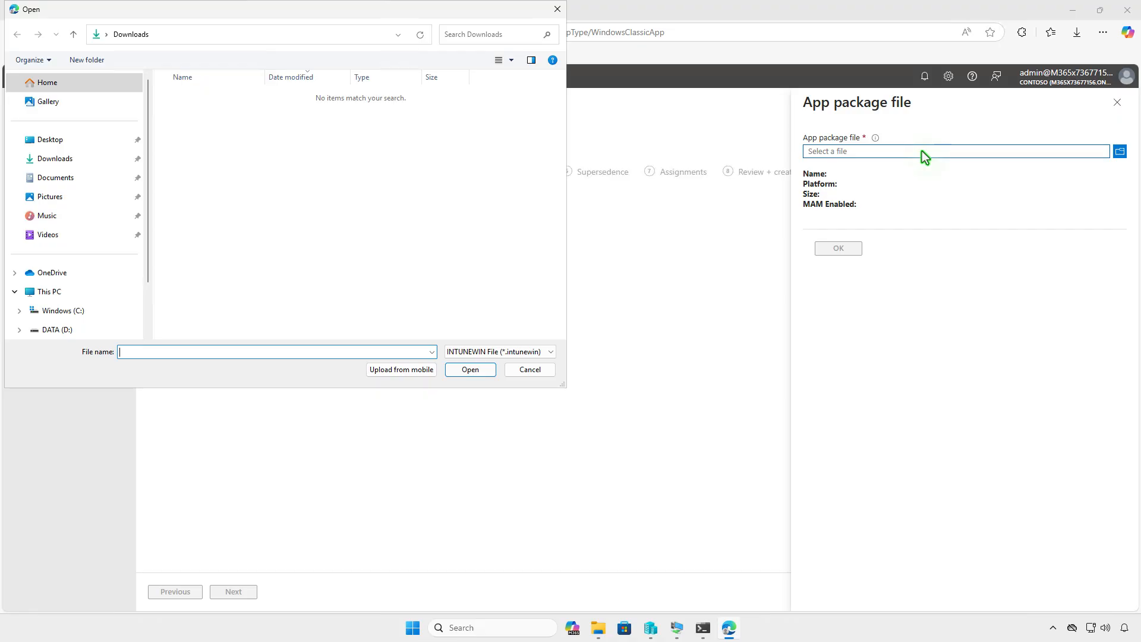
left_click(95, 293)
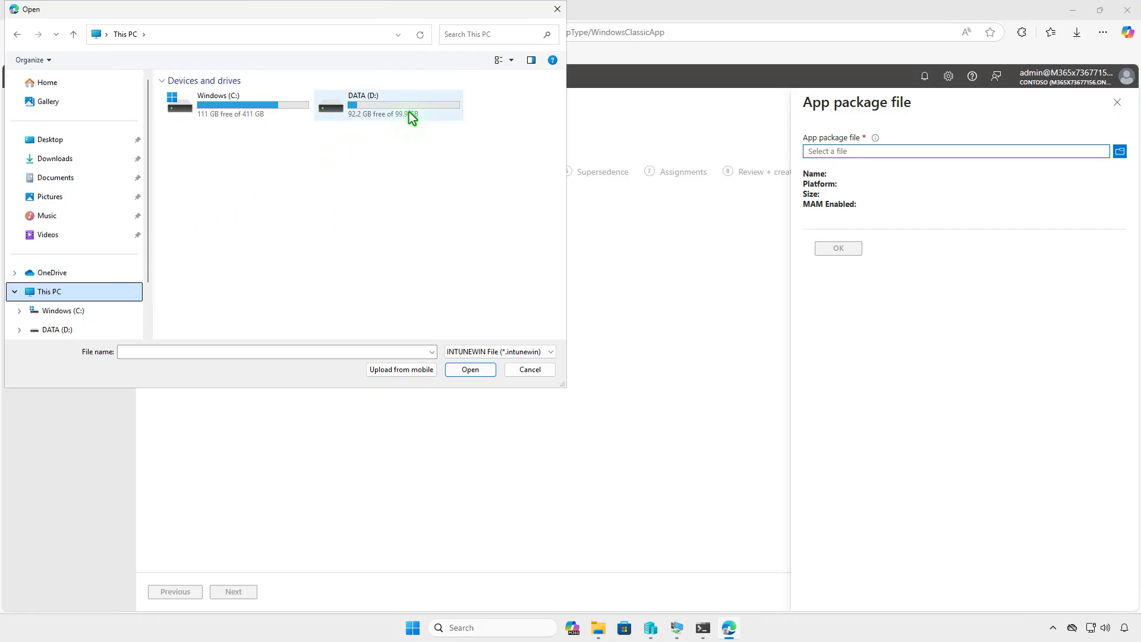
double_click(409, 112)
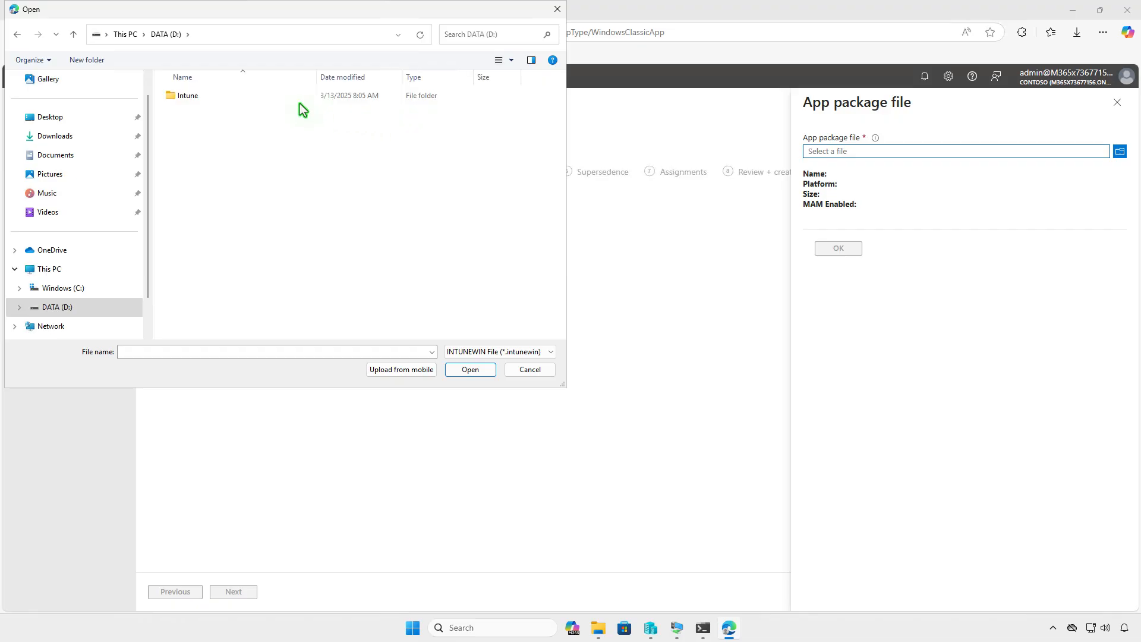
double_click(270, 96)
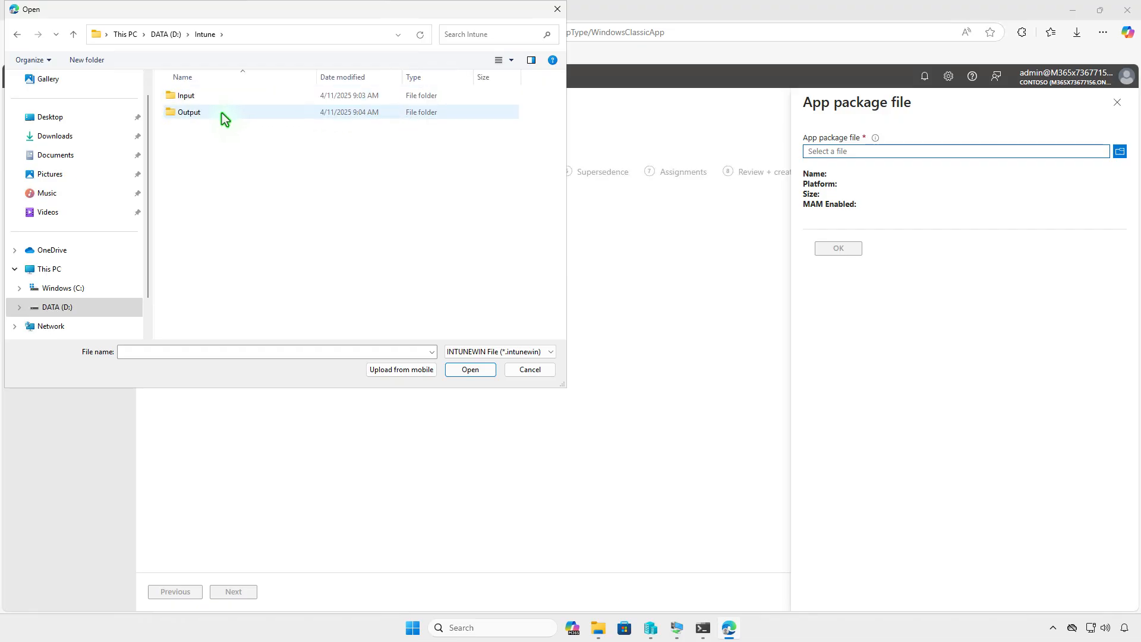
double_click(223, 113)
left_click(264, 95)
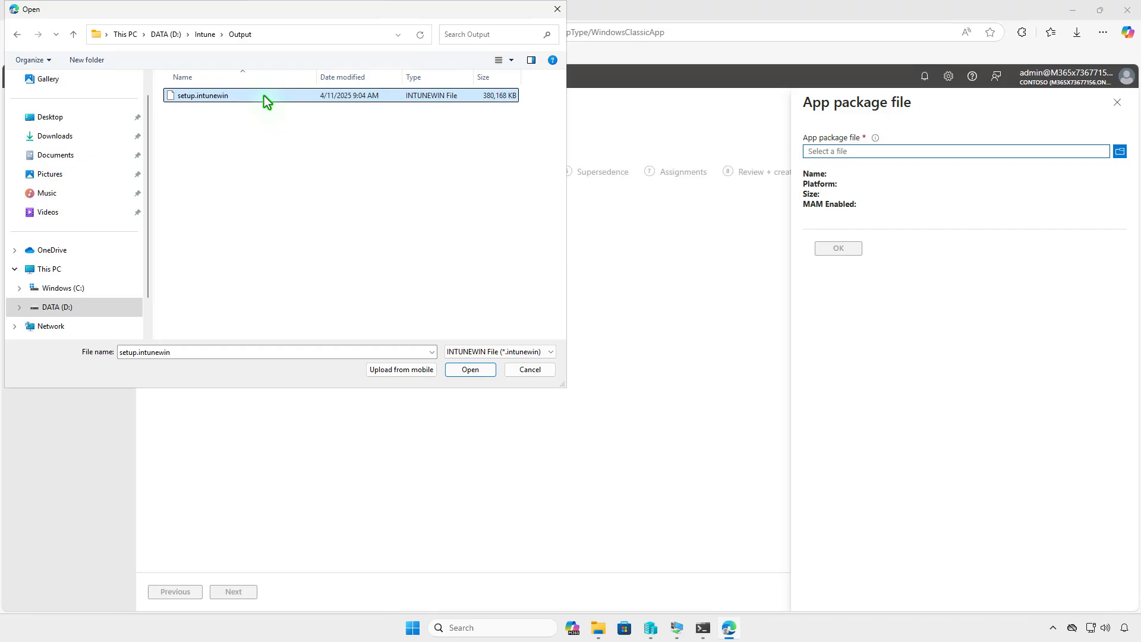
left_click(470, 370)
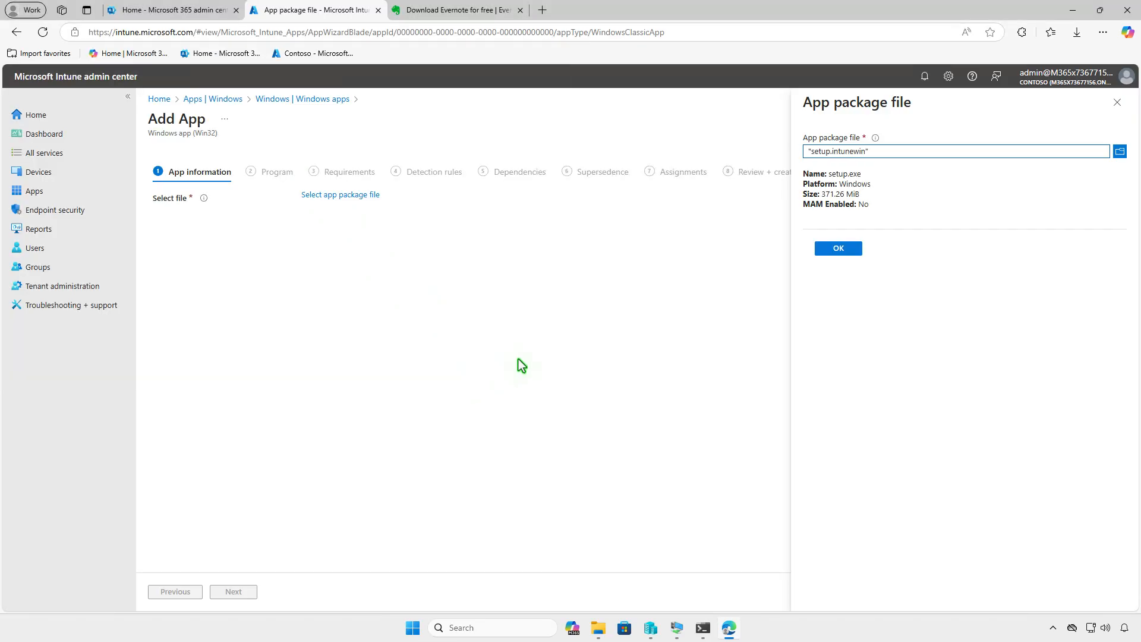
left_click(839, 248)
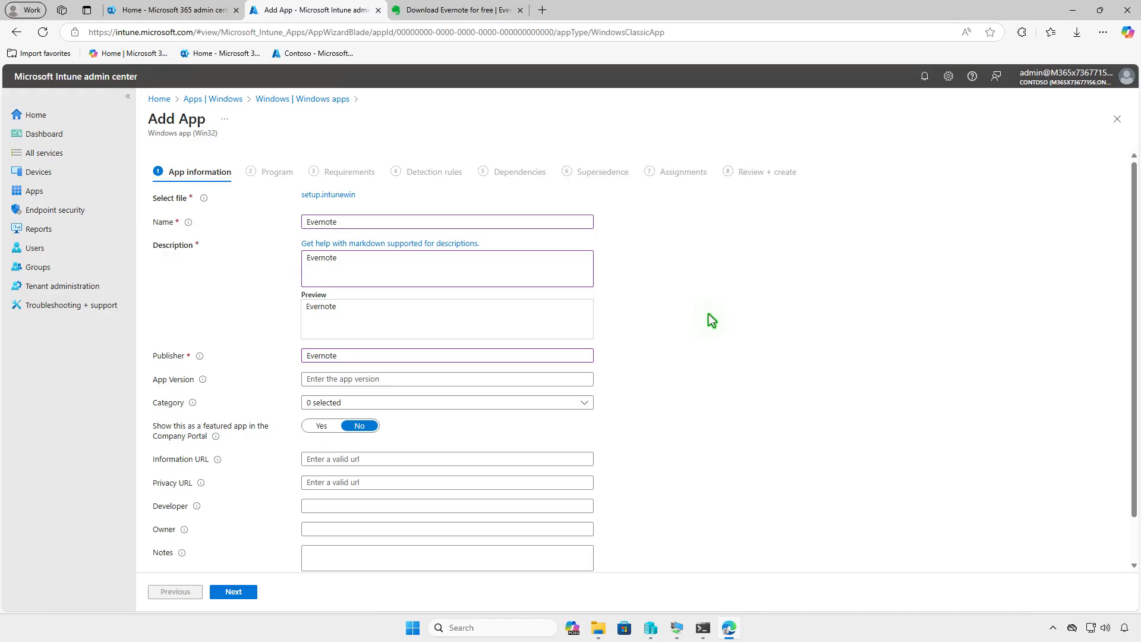
- Upload images.png from the Downloads folder as the app's logo
scroll(709, 314, "down", 1)
left_click(336, 537)
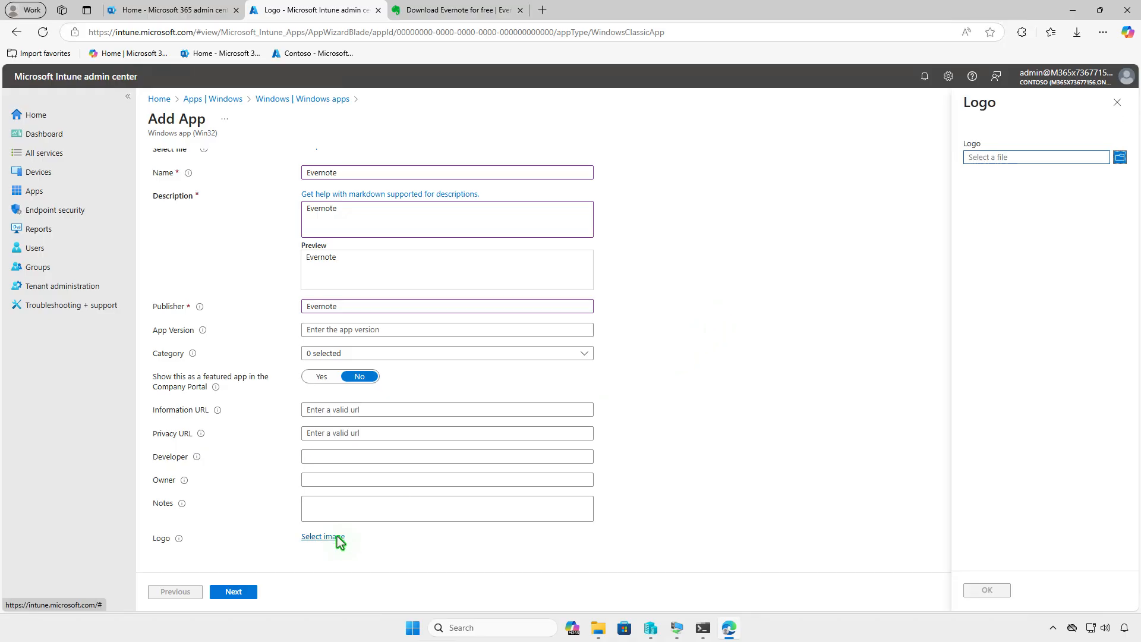
left_click(998, 159)
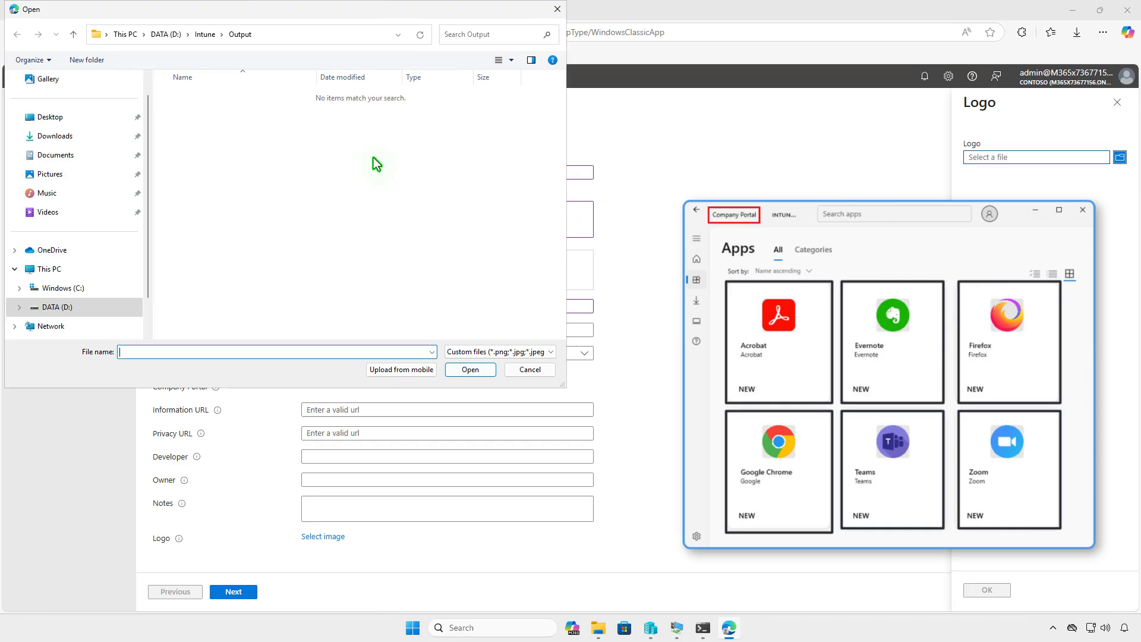
left_click(65, 138)
left_click(245, 117)
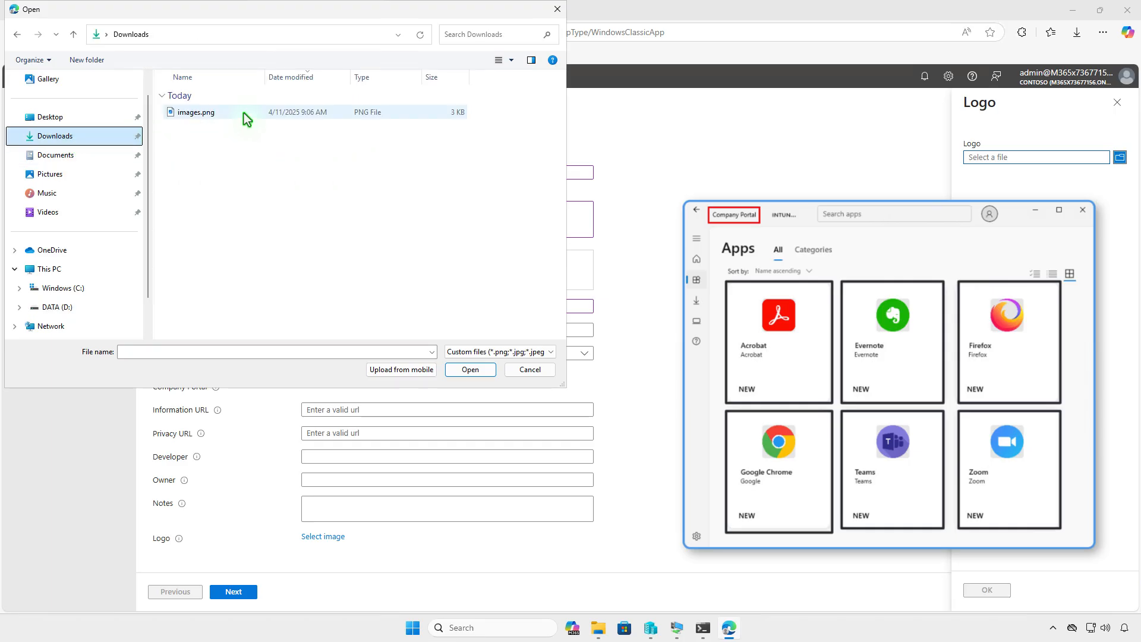
left_click(477, 369)
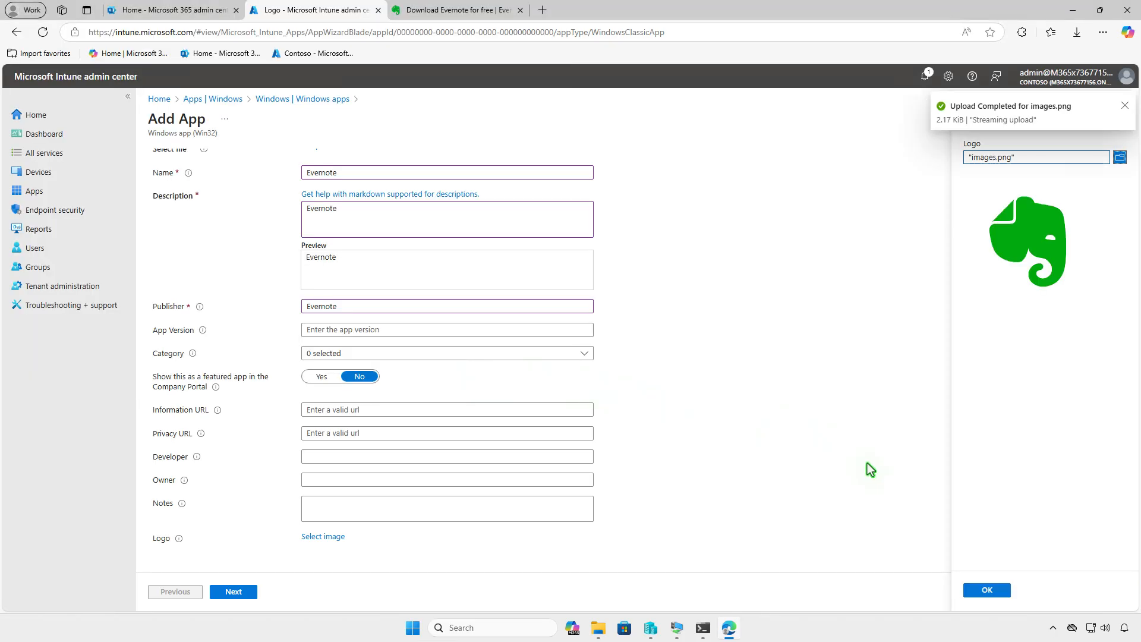
left_click(984, 591)
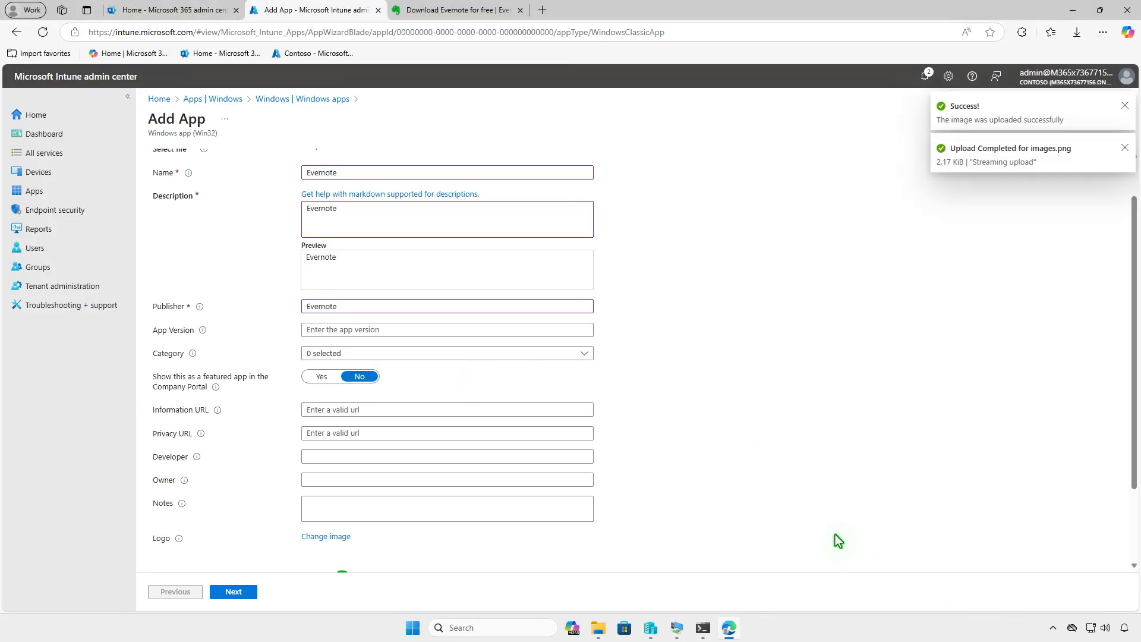
scroll(835, 534, "down", 2)
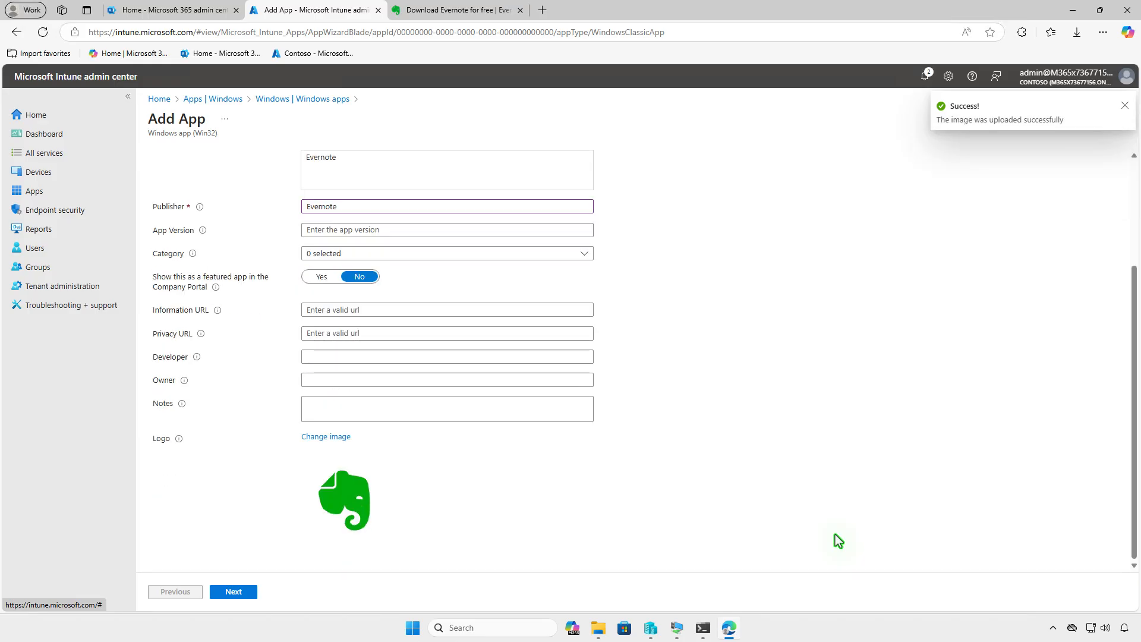
- Set the install command to "setup.exe" /AllUsers /S and the uninstall command to "%ProgramFiles(x86)%\Evernote\Uninstall Evernote.exe" /AllUsers /S
left_click(250, 594)
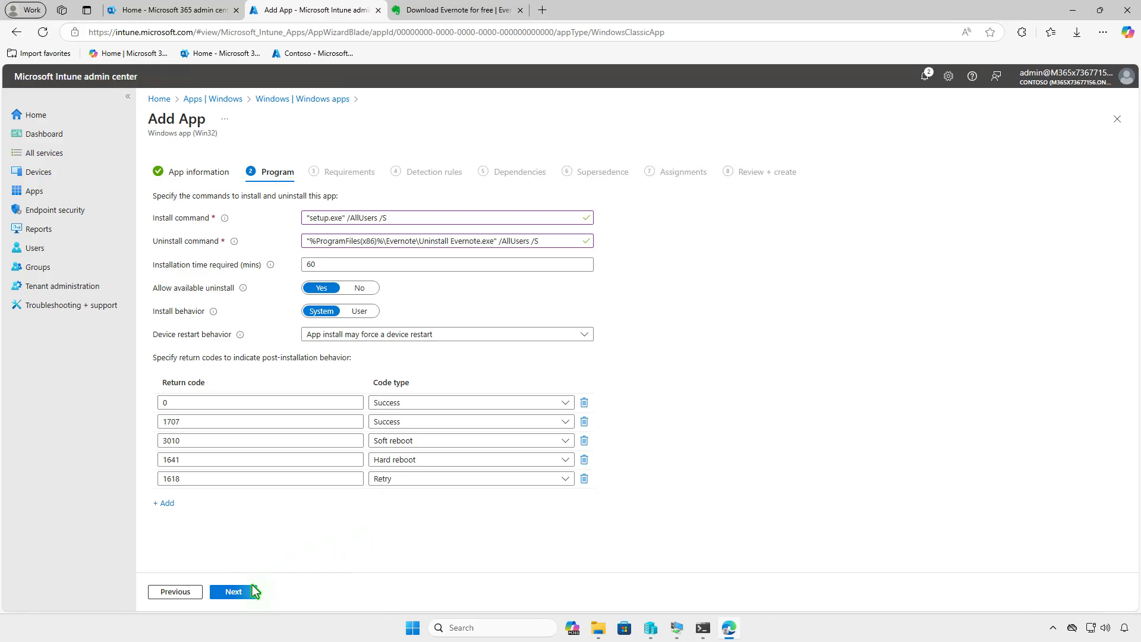
left_click(253, 592)
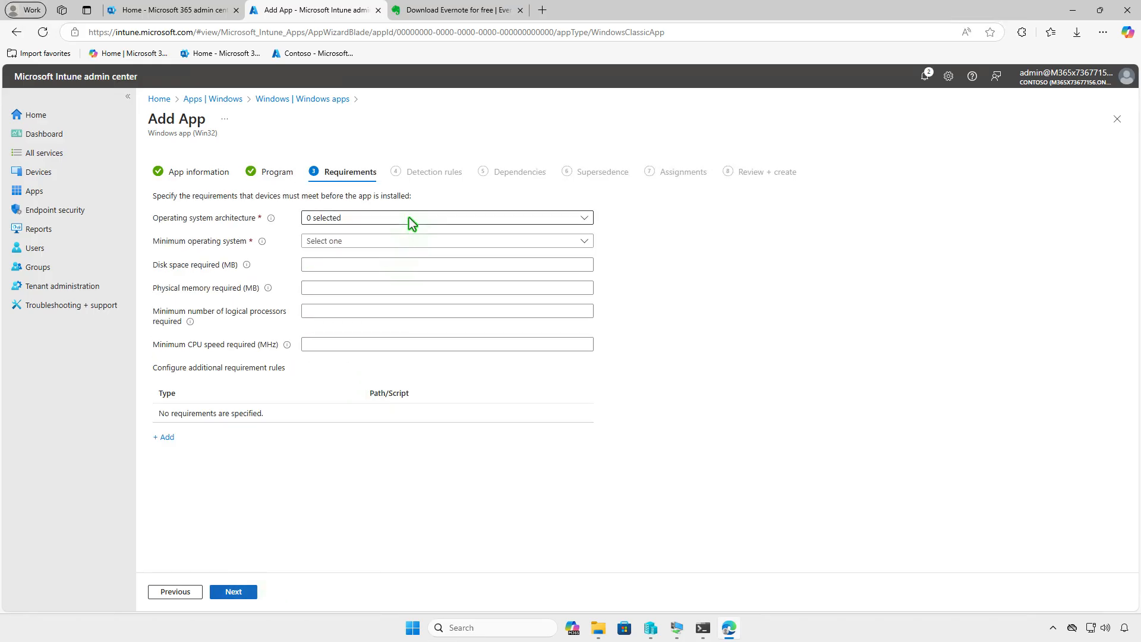
- Set the app requirements to 64-bit operating system architecture and Windows 10 1607 as the minimum operating system
left_click(409, 217)
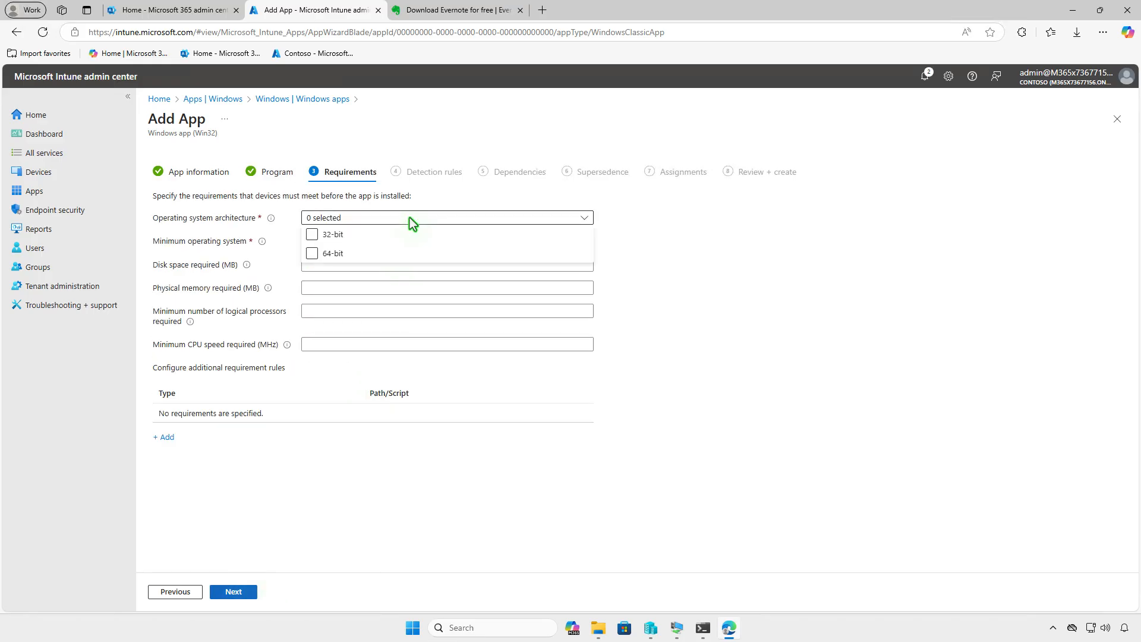
left_click(332, 254)
left_click(279, 268)
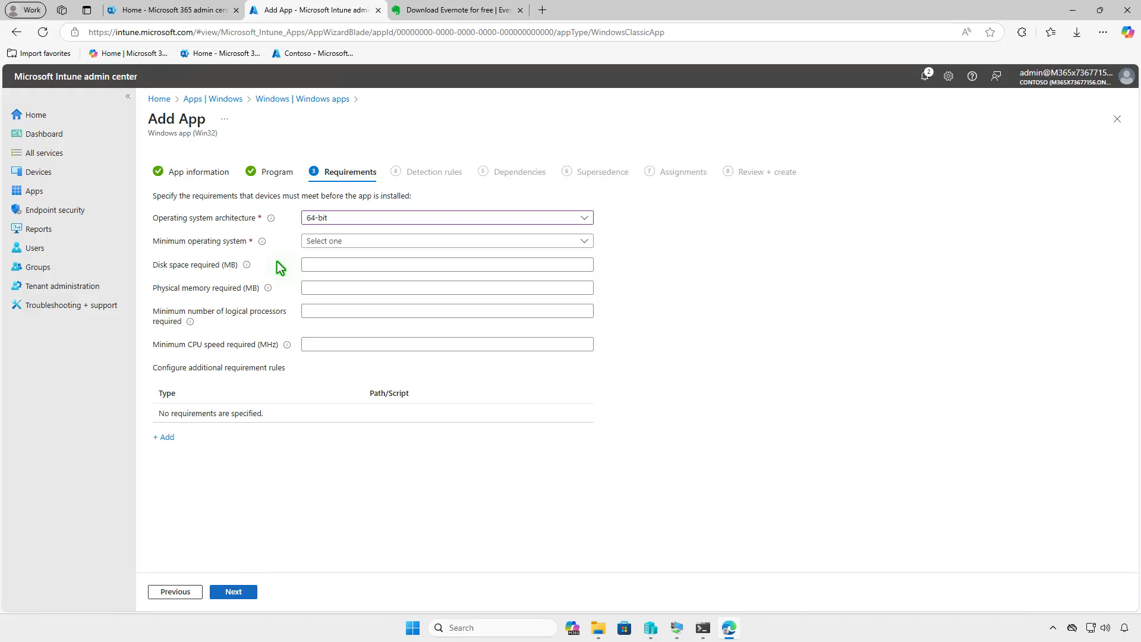
left_click(350, 242)
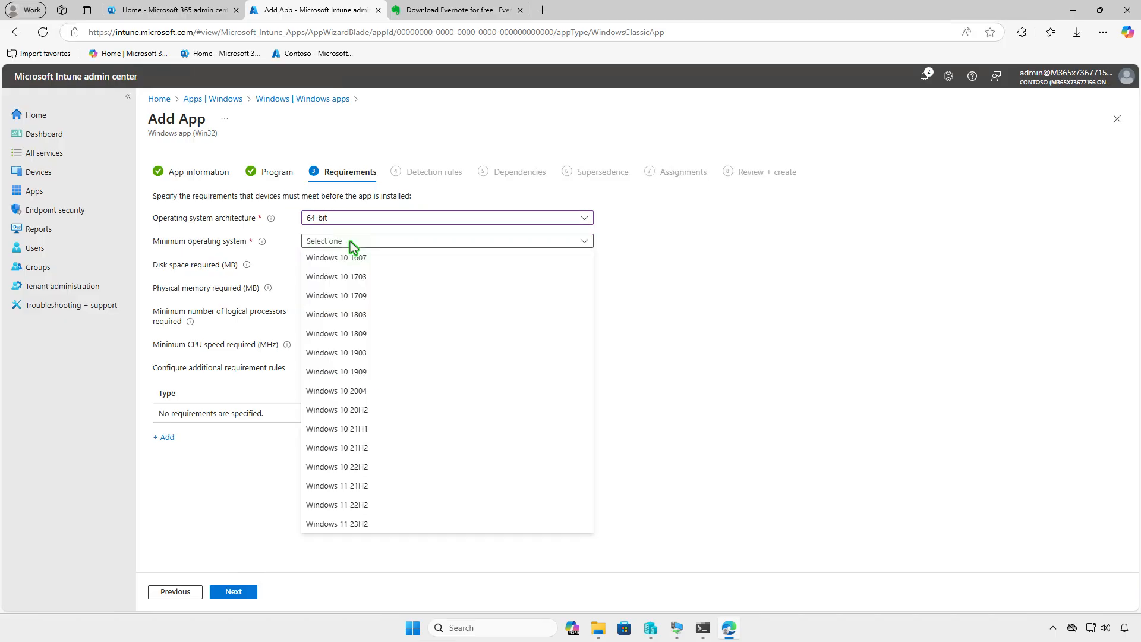
left_click(402, 259)
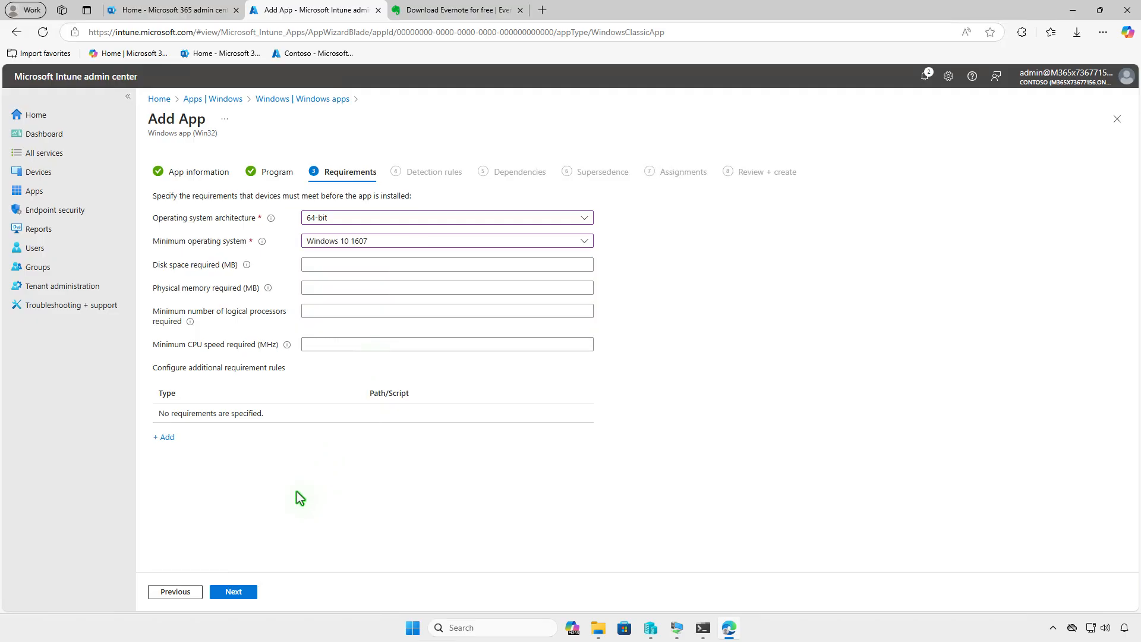
left_click(255, 592)
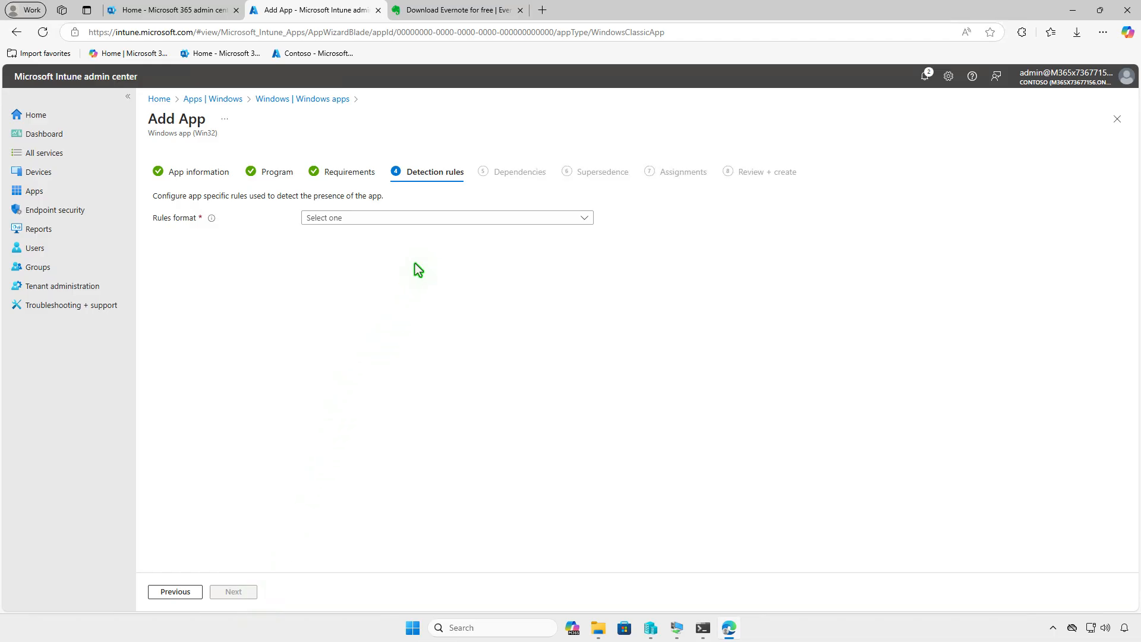
- Manually configure a File detection rule for Evernote.exe in %ProgramFiles(x86)%\Evernote with the detection method File or folder exists
left_click(421, 219)
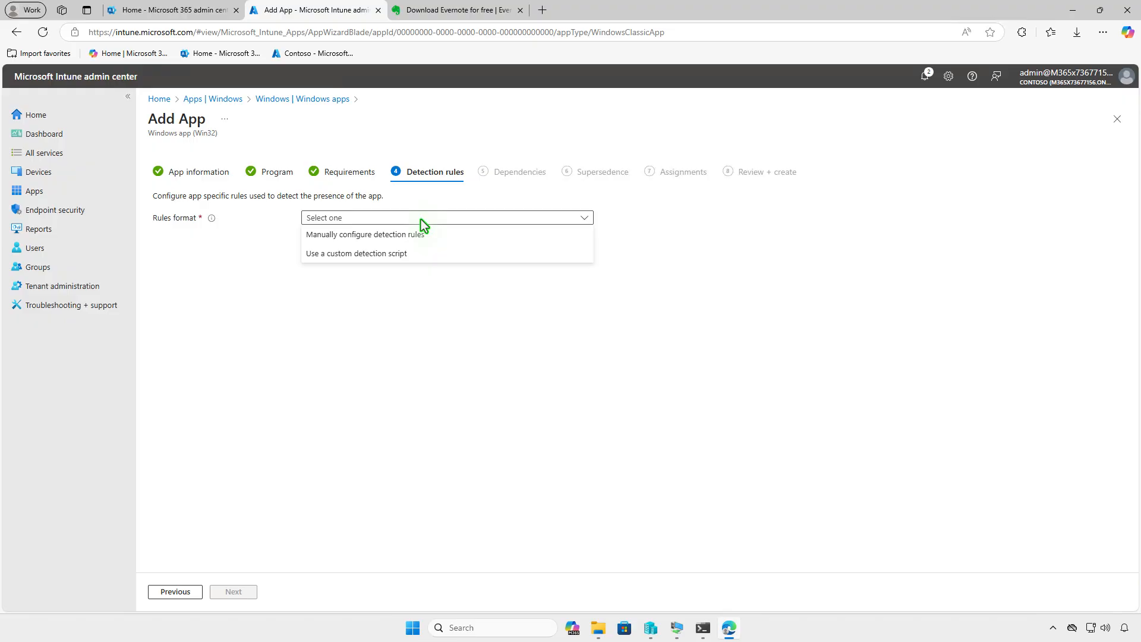
left_click(434, 238)
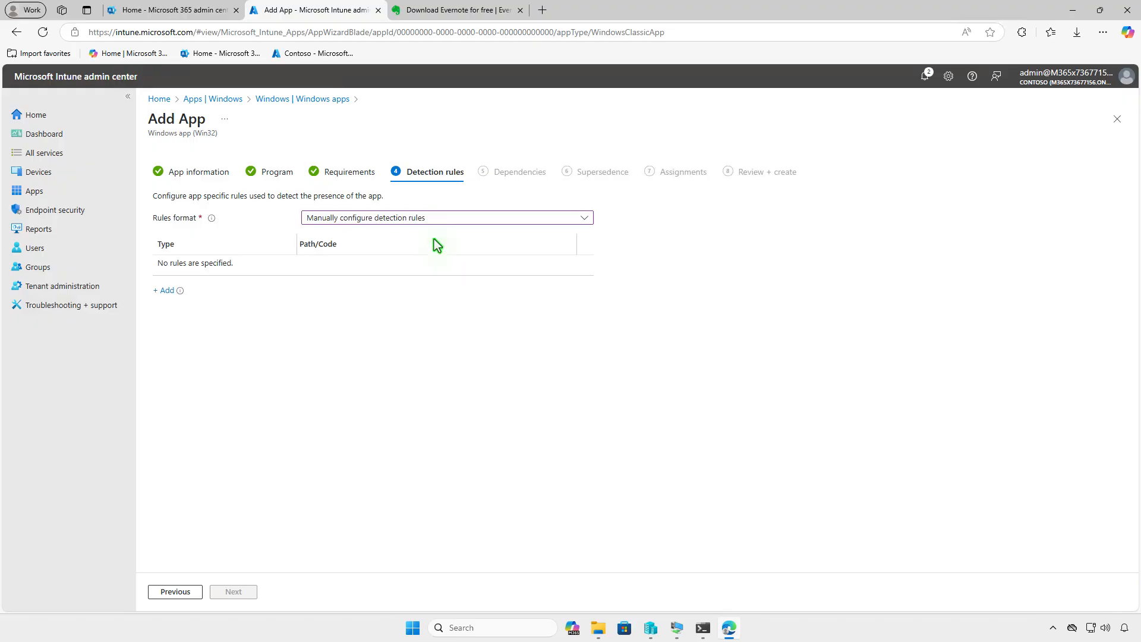
left_click(166, 293)
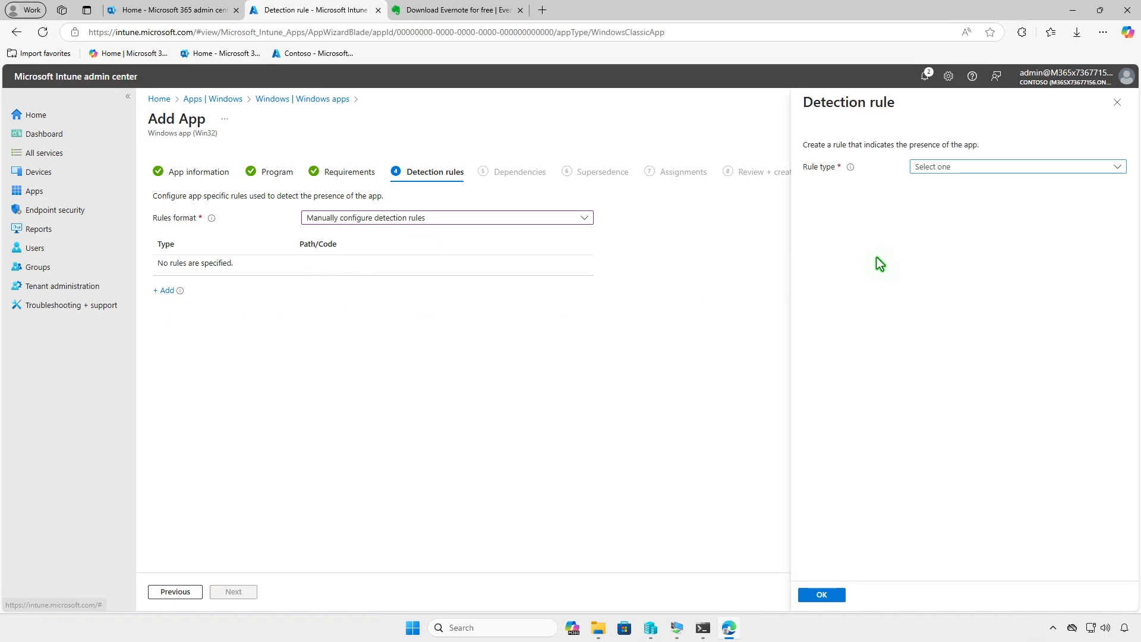
left_click(1019, 166)
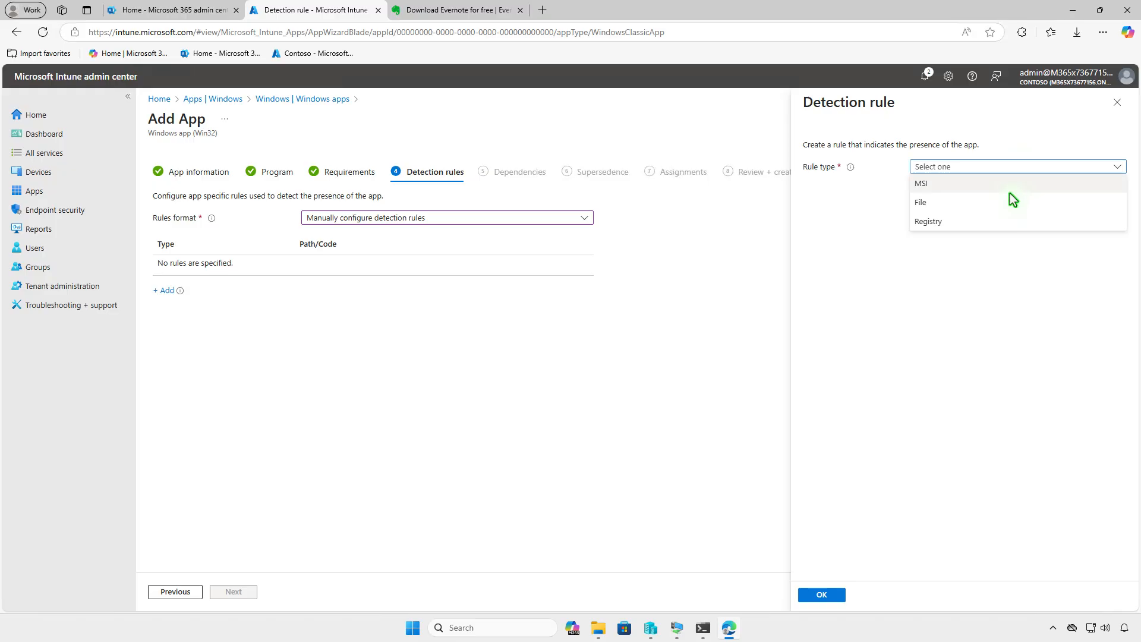
left_click(1009, 203)
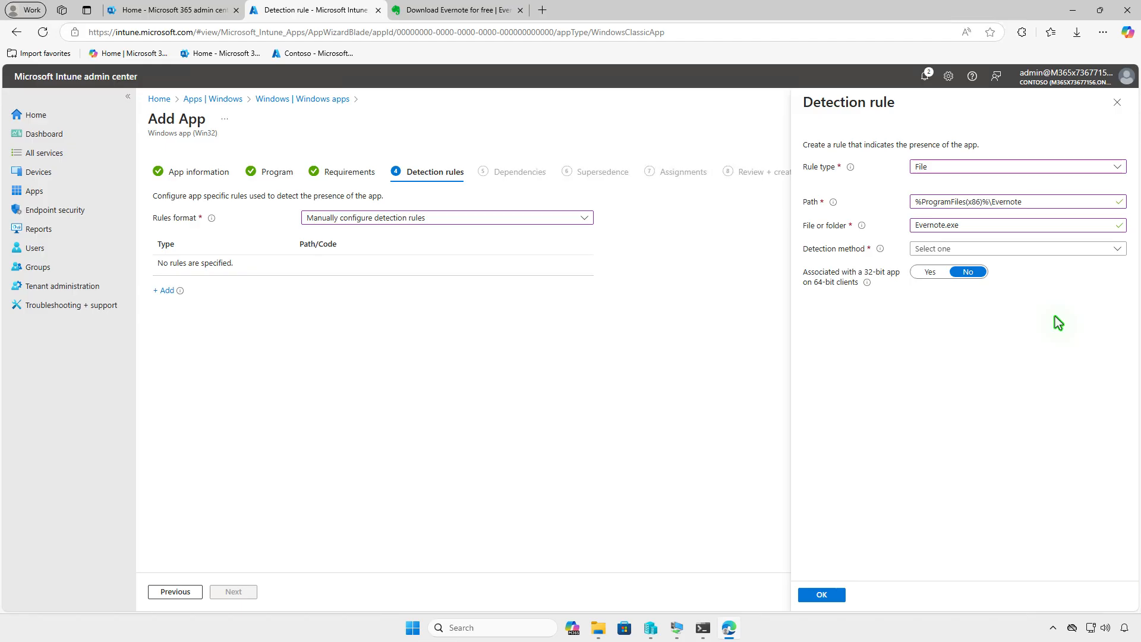
left_click(976, 250)
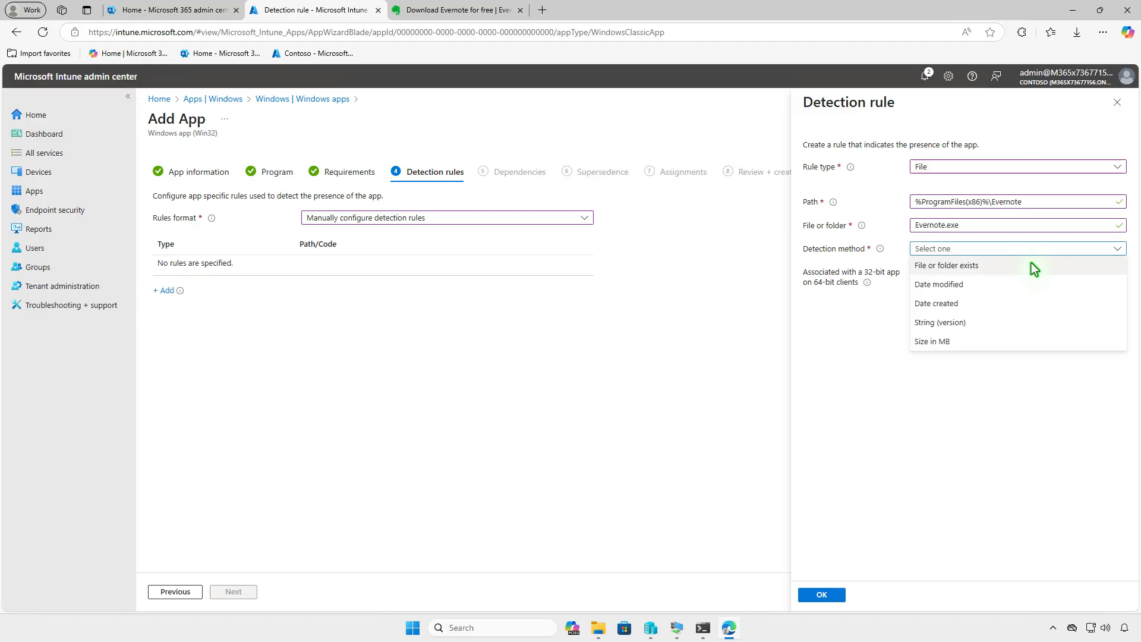
left_click(1035, 265)
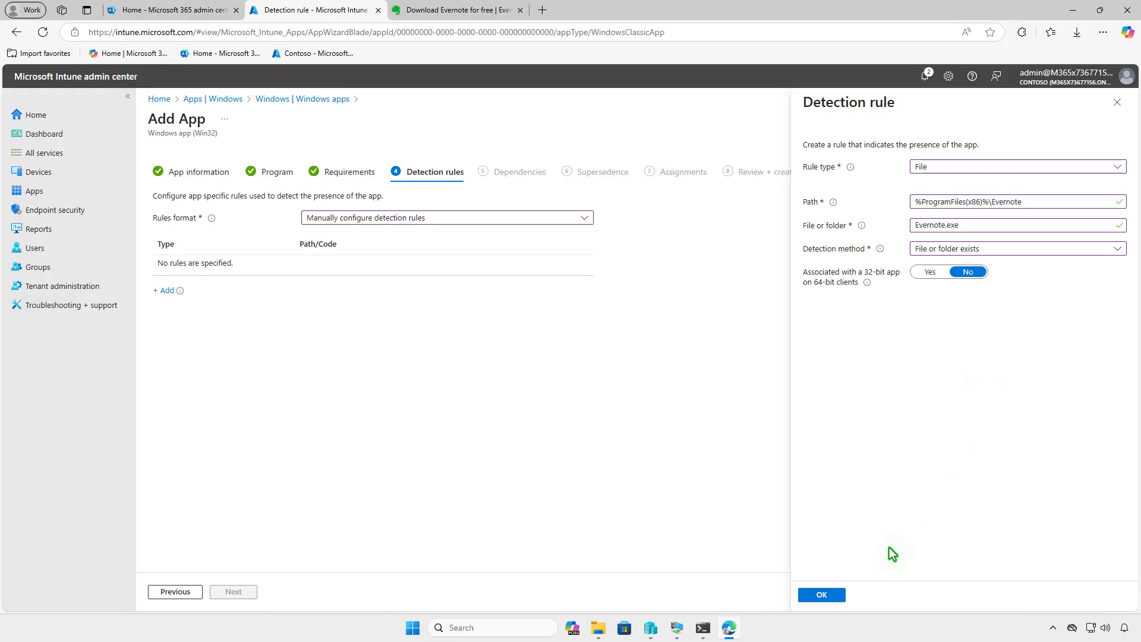
left_click(822, 595)
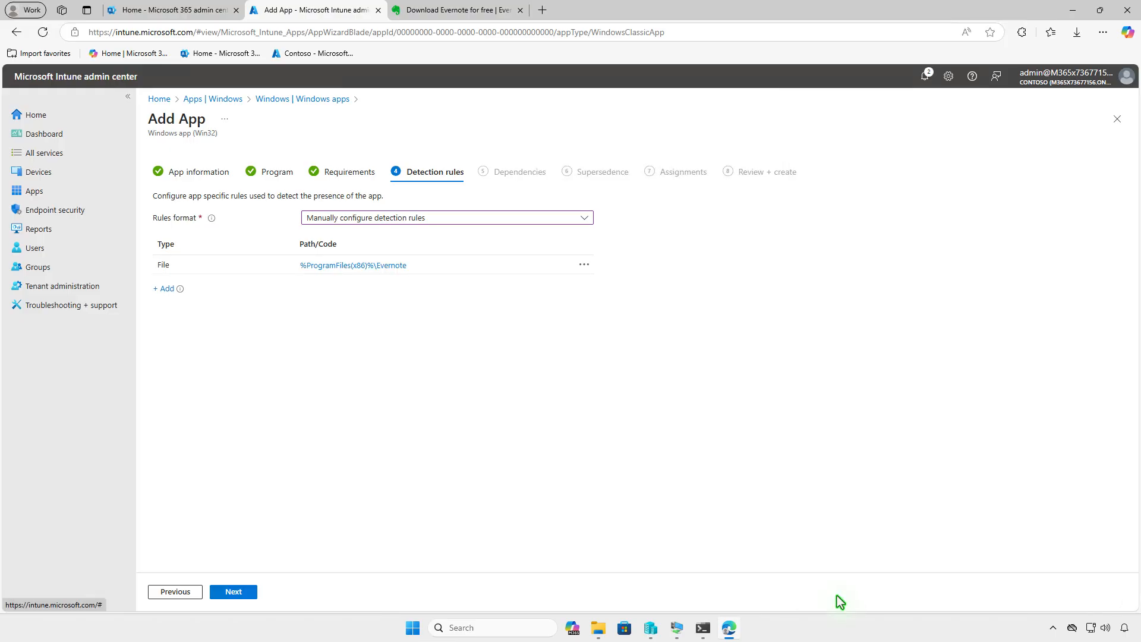
- Accept the detection rules and continue to the Supersedence settings without adding any dependencies
left_click(233, 592)
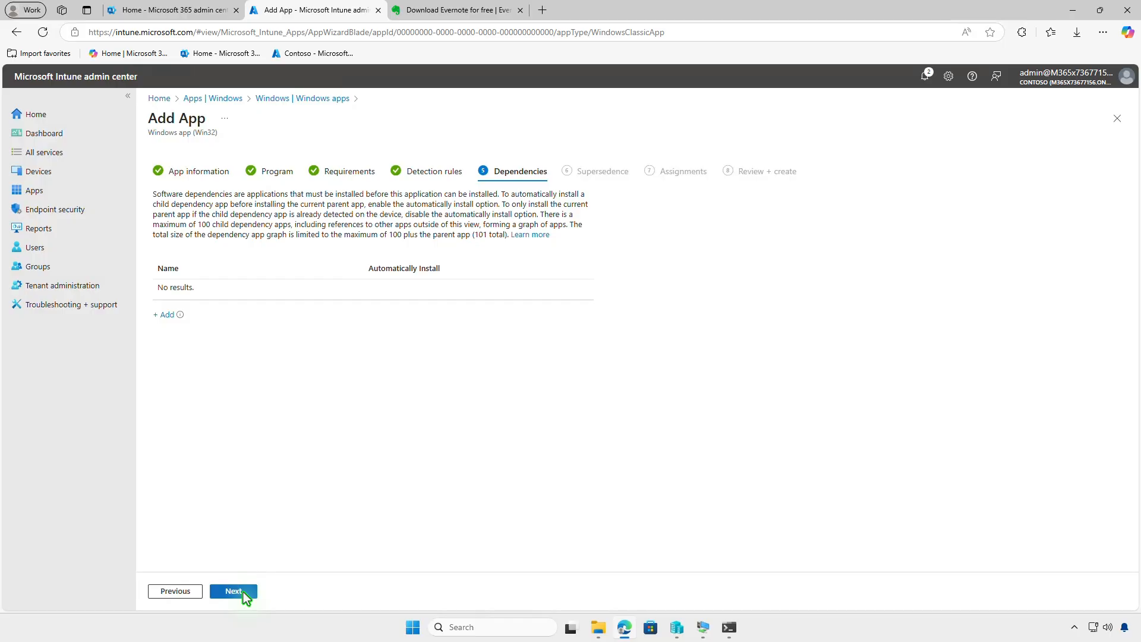
left_click(243, 593)
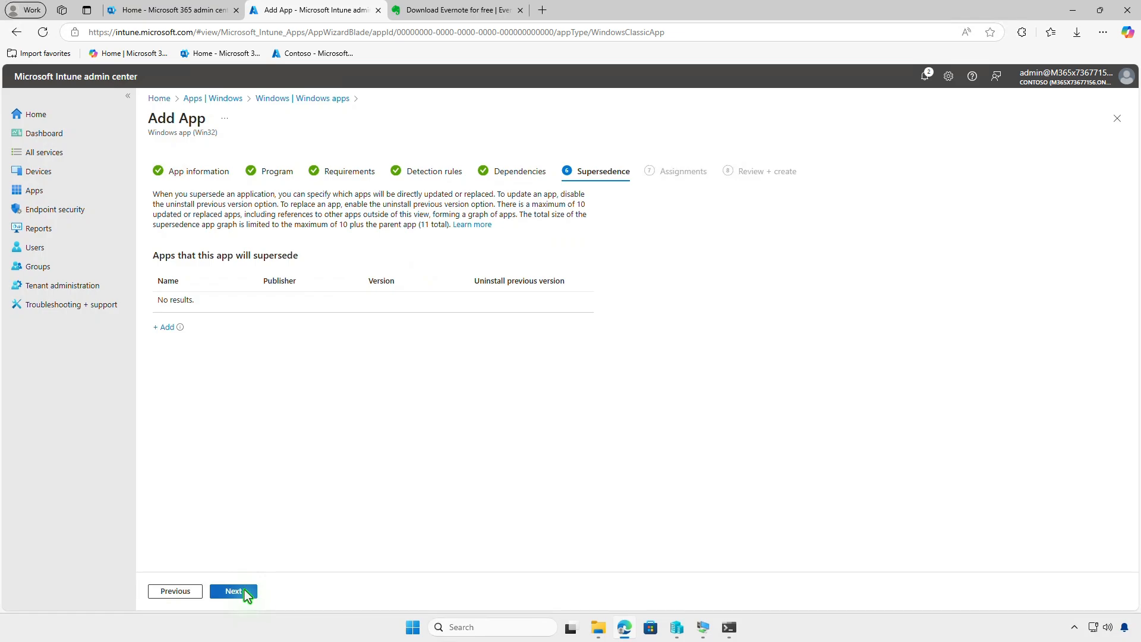
- Skip the supersedence settings and assign the Evernote app as Required to the Test_Devices group
left_click(244, 592)
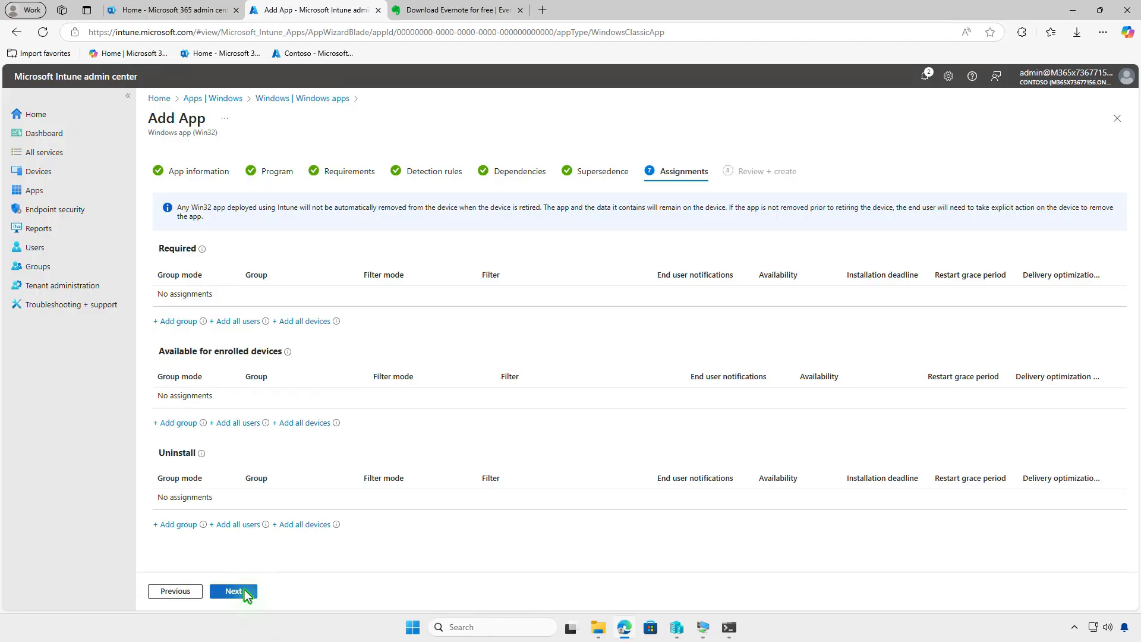
left_click(189, 323)
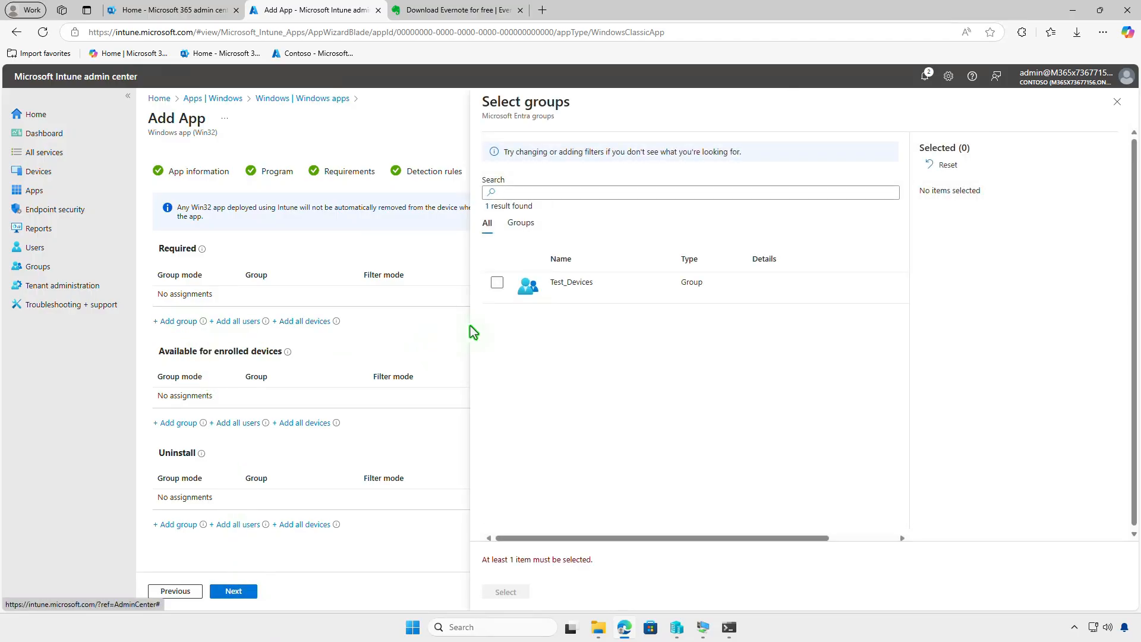
left_click(497, 283)
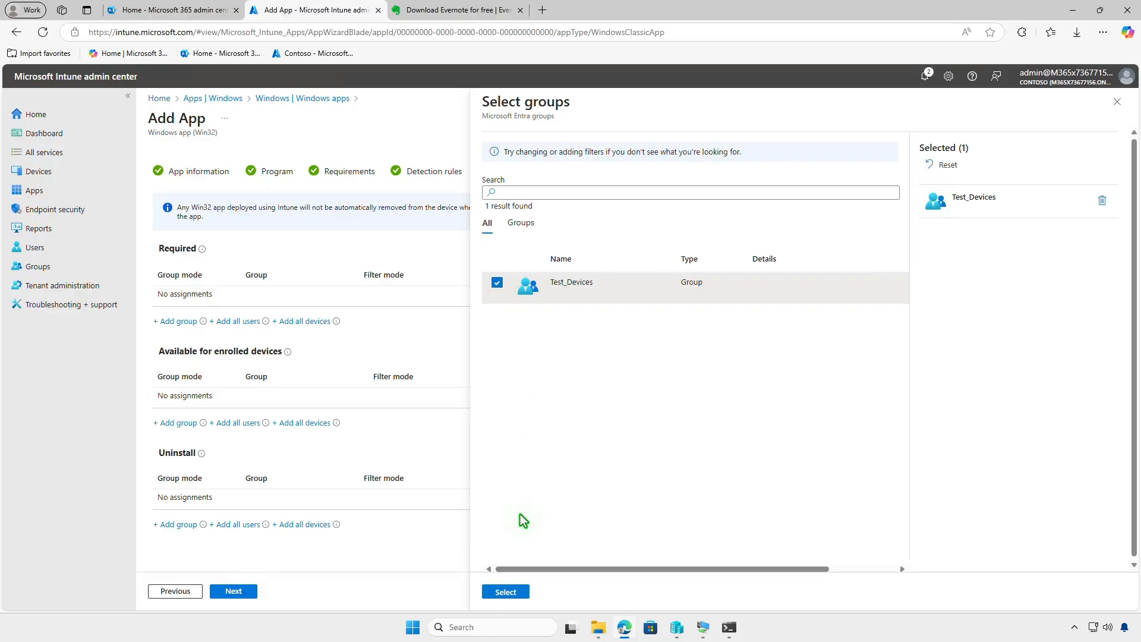
left_click(508, 591)
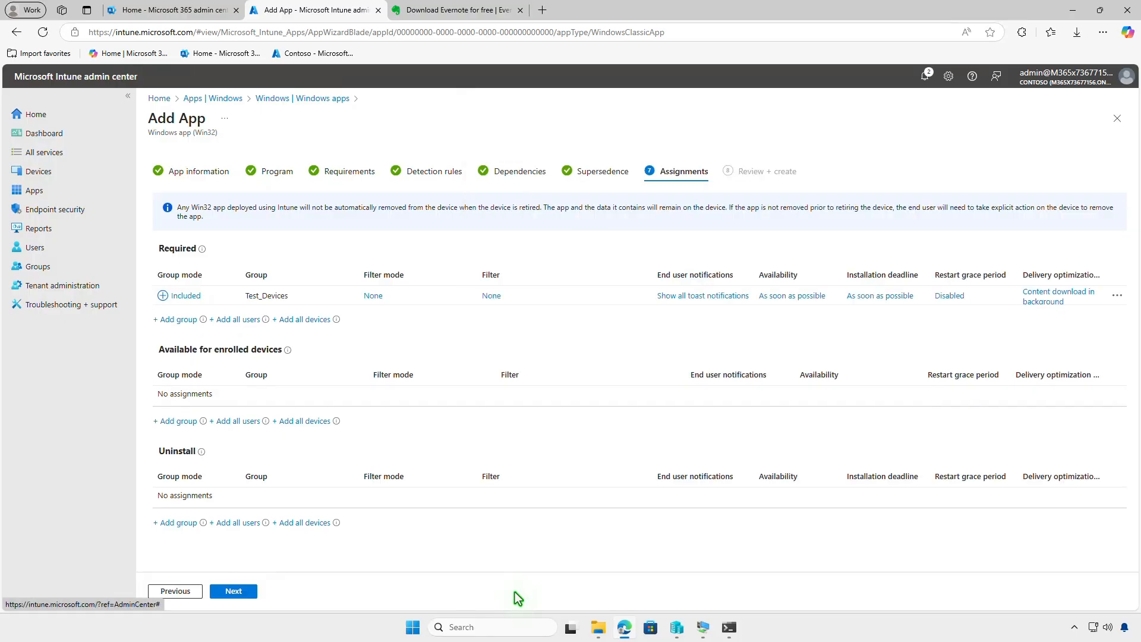
- Review the Test_Devices assignment settings without changing them, and create the Evernote app from the review summary
left_click(691, 297)
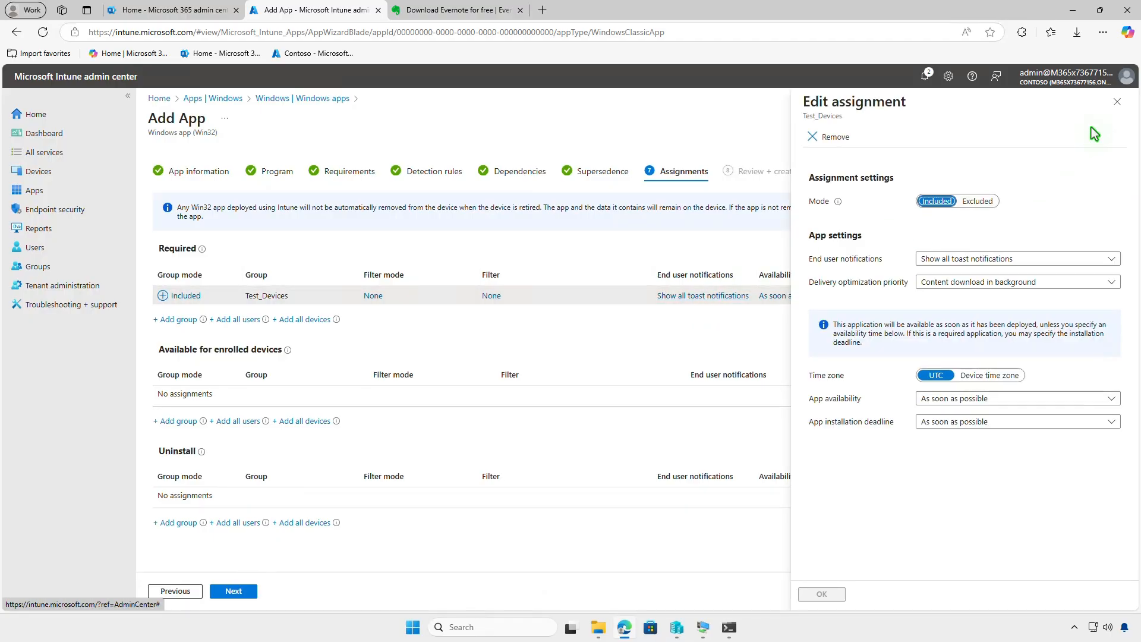
left_click(1116, 102)
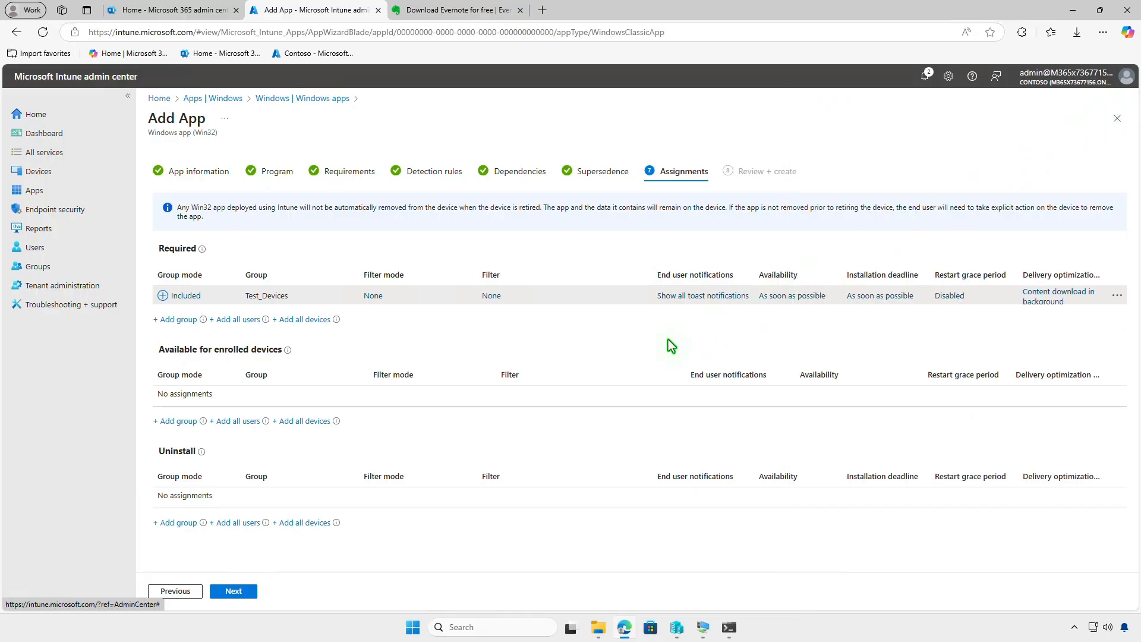
left_click(249, 593)
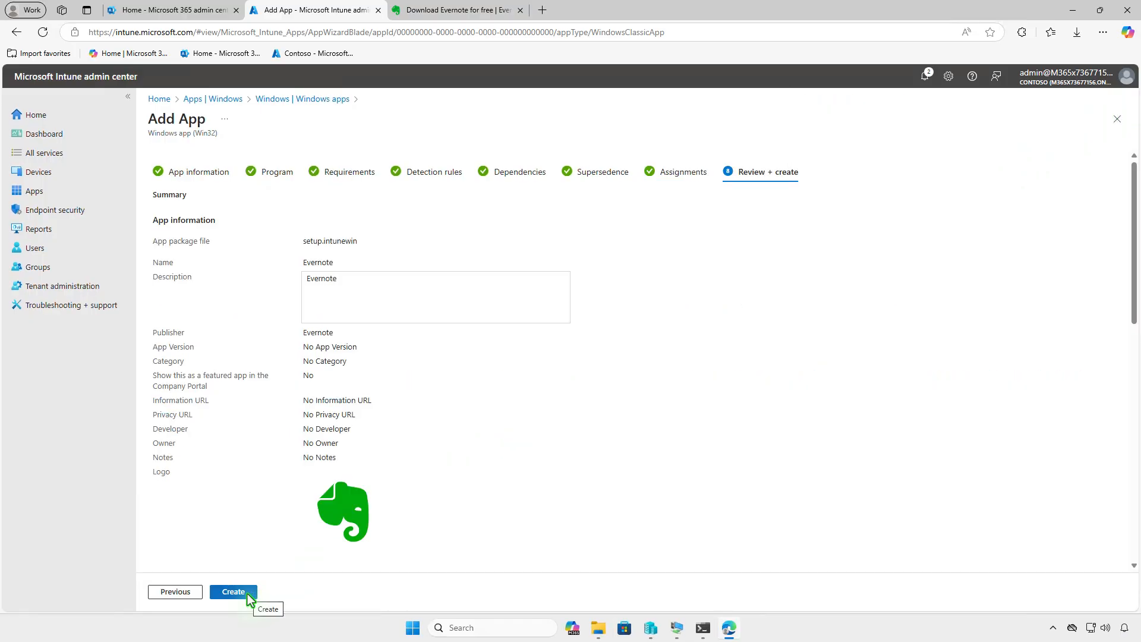
left_click(247, 594)
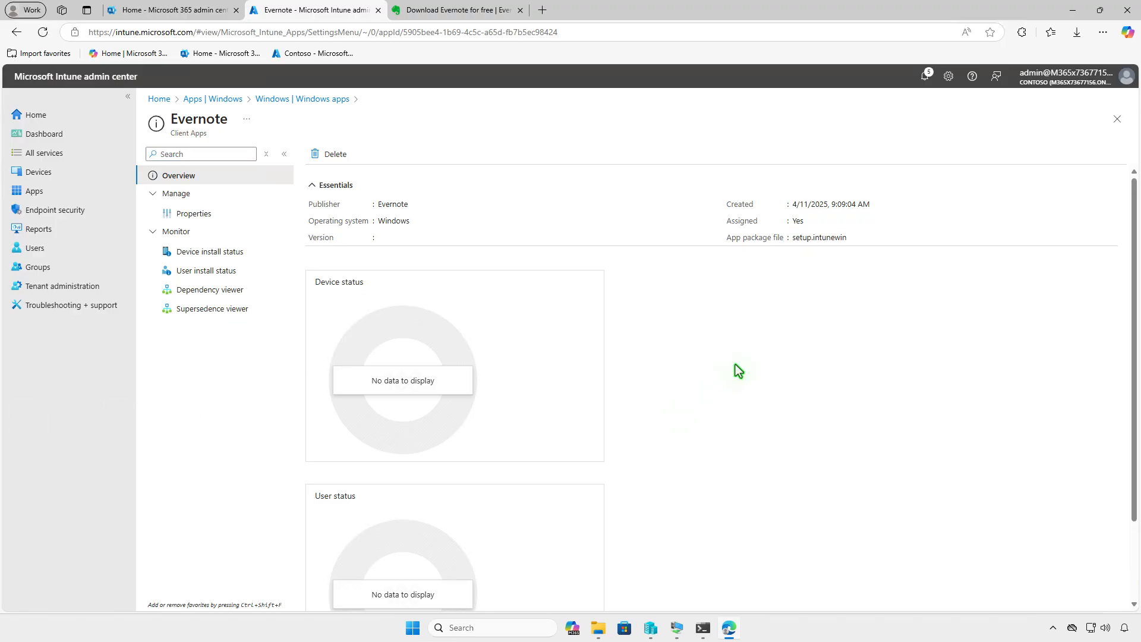
- Switch to the WIN10-CTL virtual machine and examine the device sync status of its Contoso work or school connection
left_click(1073, 12)
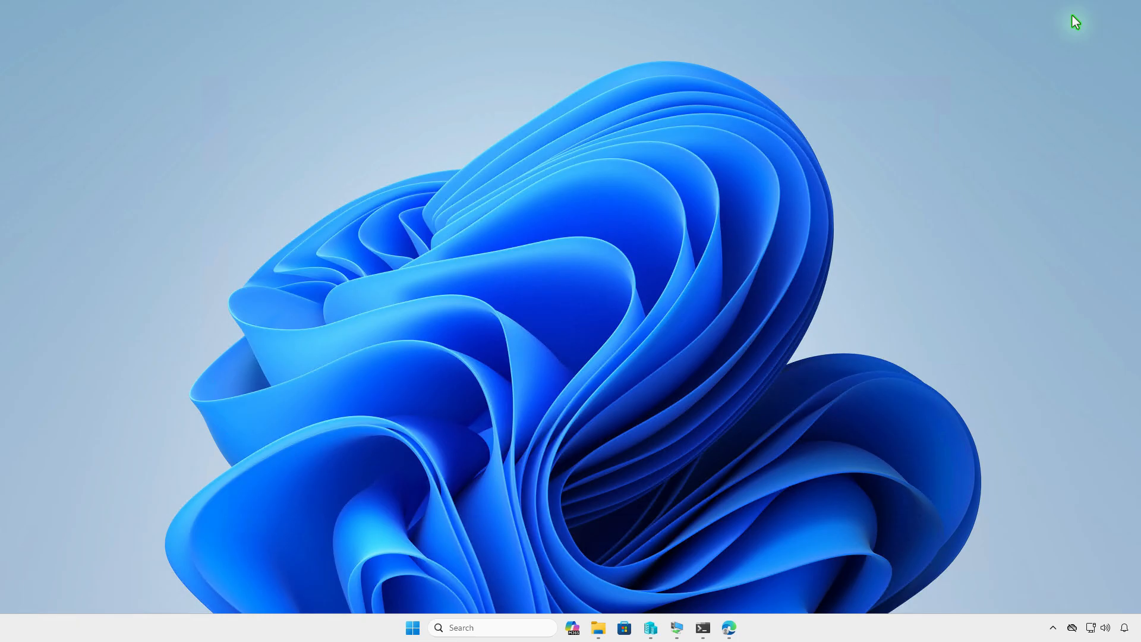
left_click(677, 628)
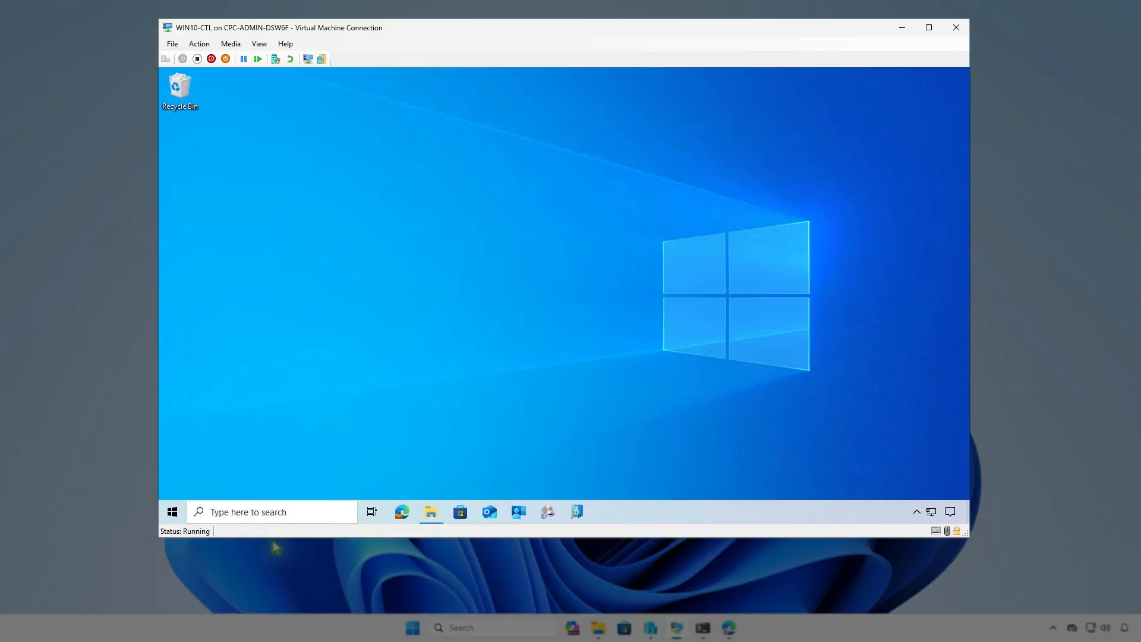
left_click(174, 515)
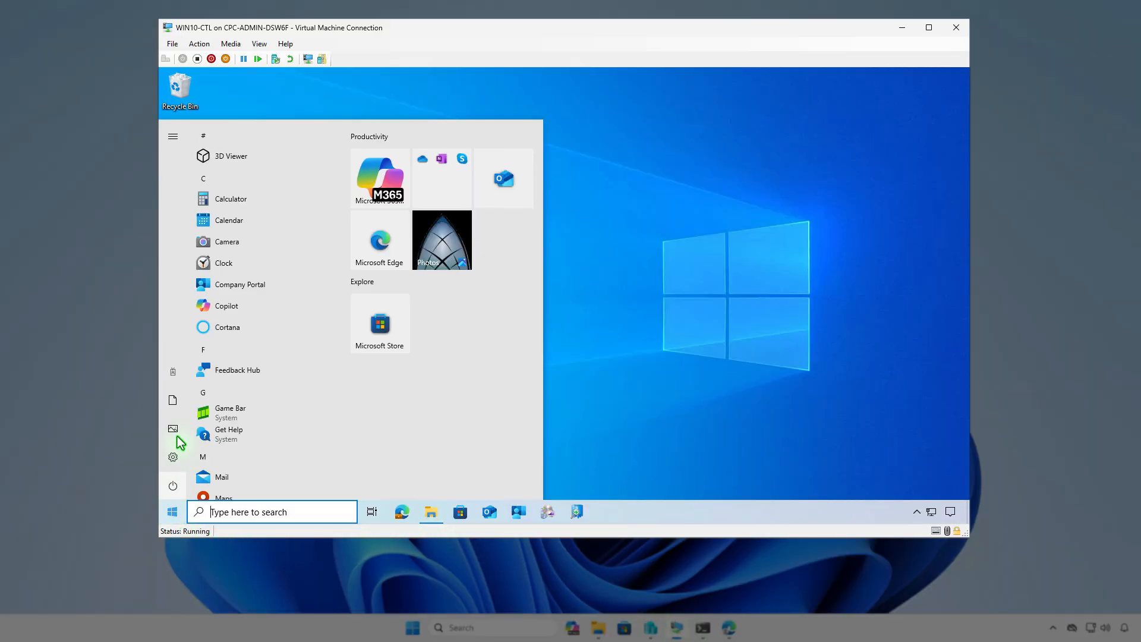
left_click(177, 376)
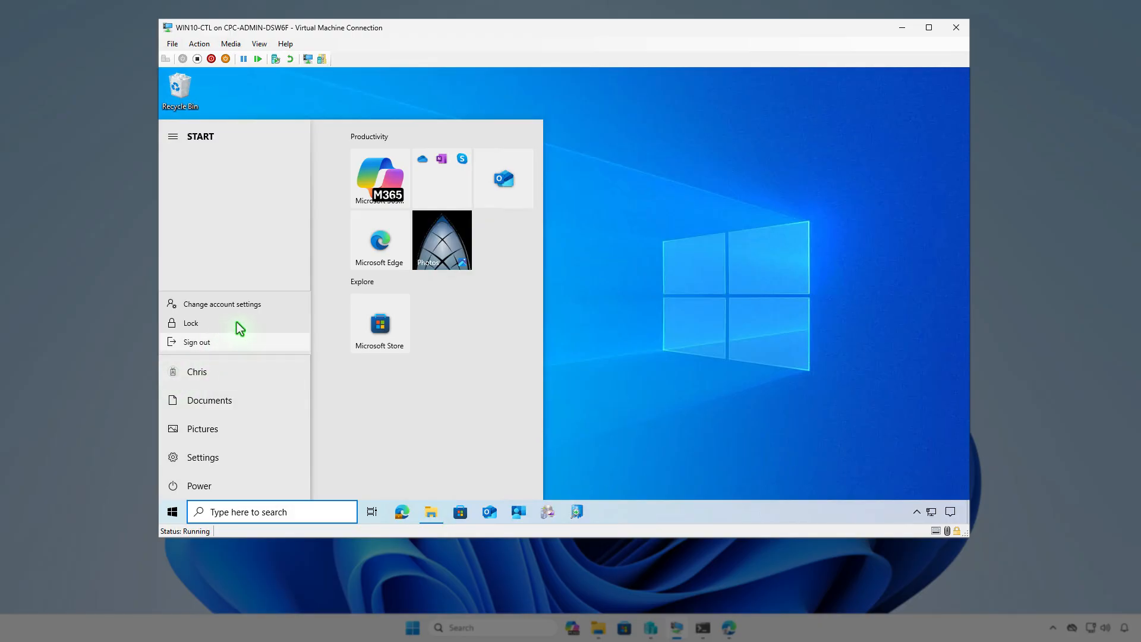
left_click(274, 309)
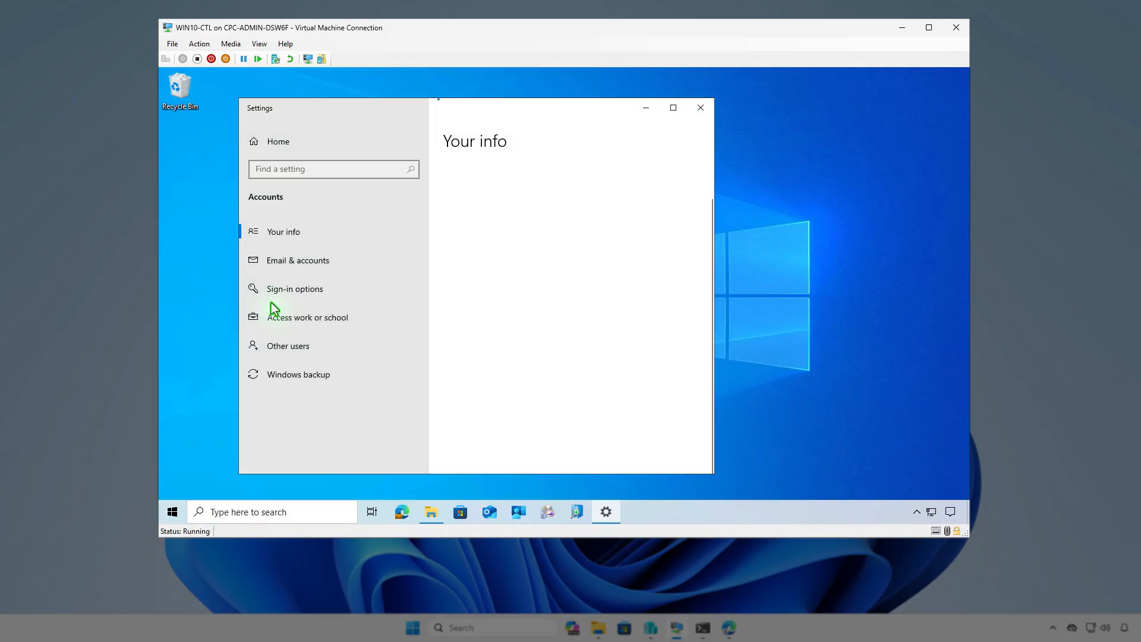
left_click(381, 317)
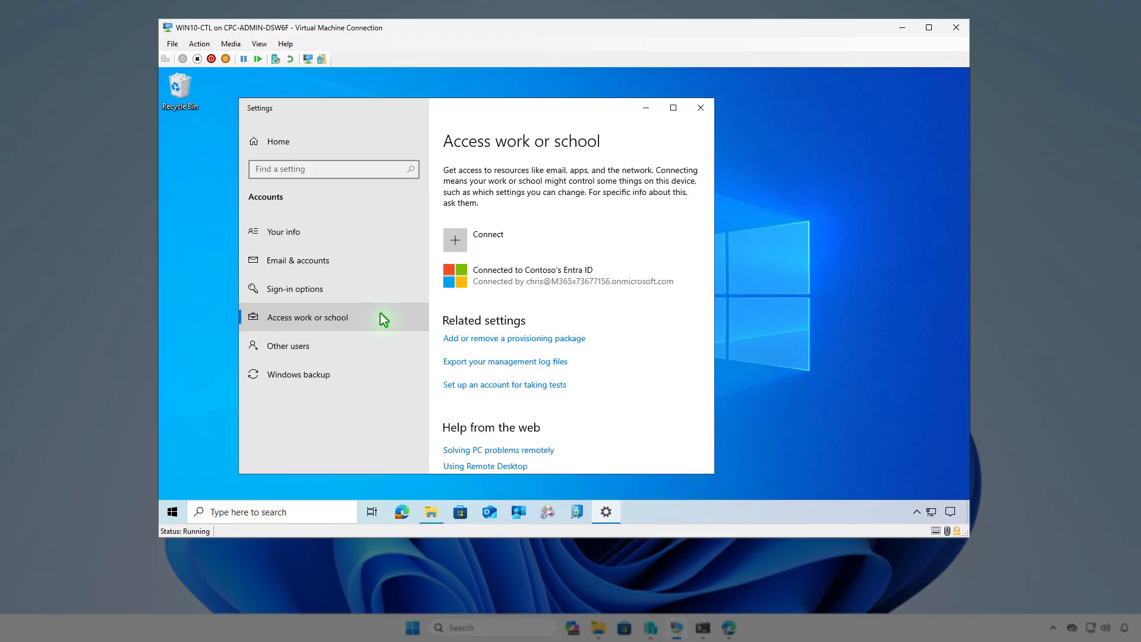
left_click(620, 277)
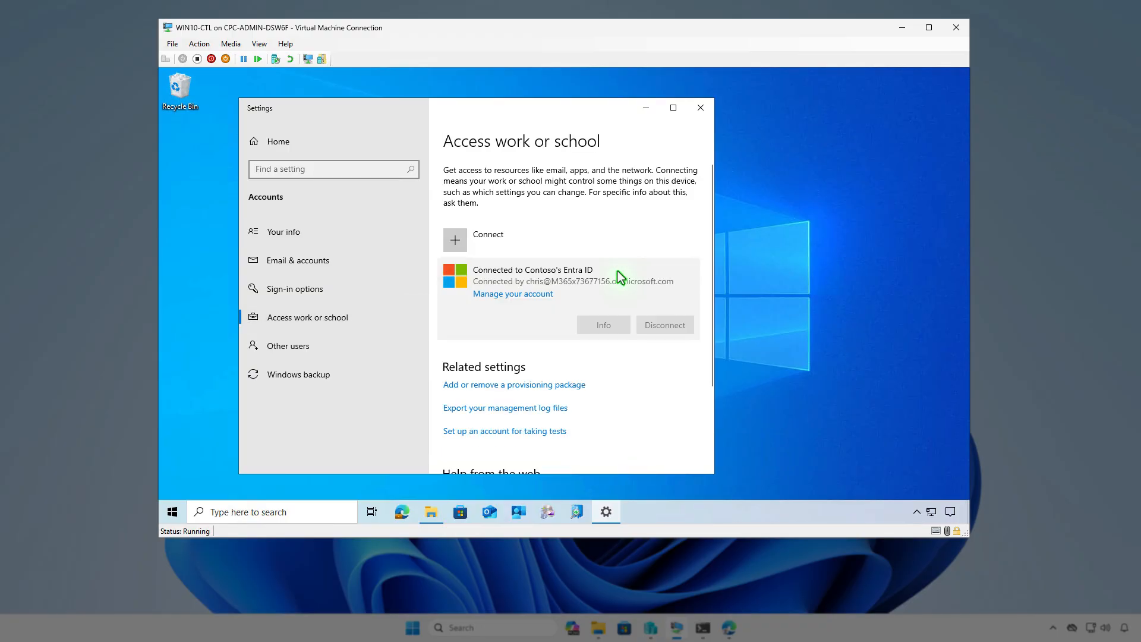
left_click(607, 326)
scroll(603, 326, "down", 8)
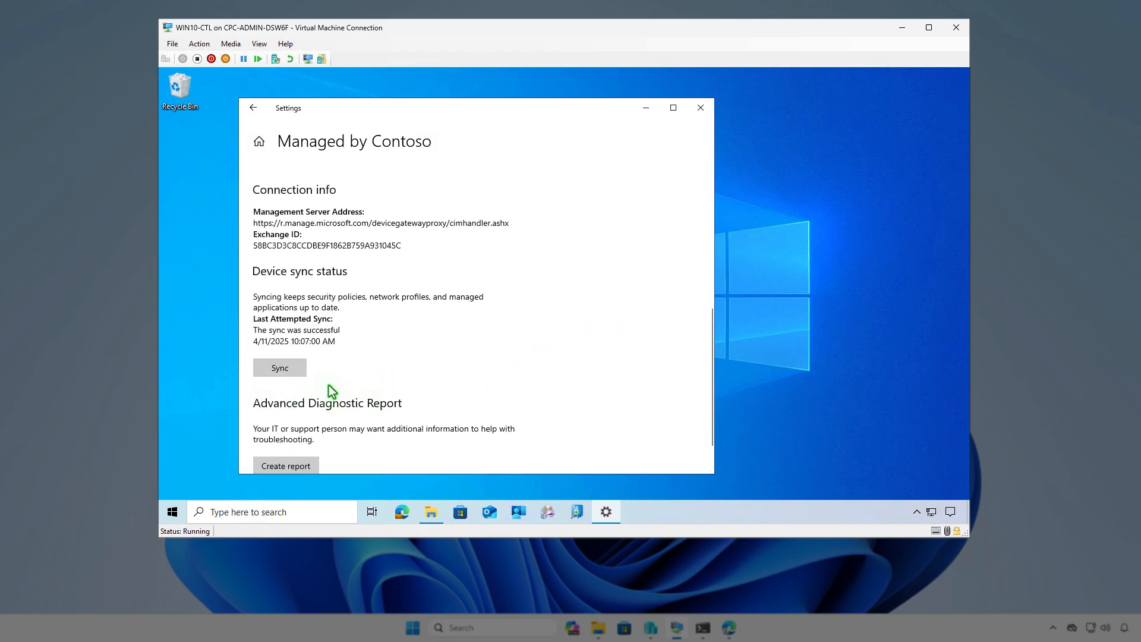
left_click(648, 110)
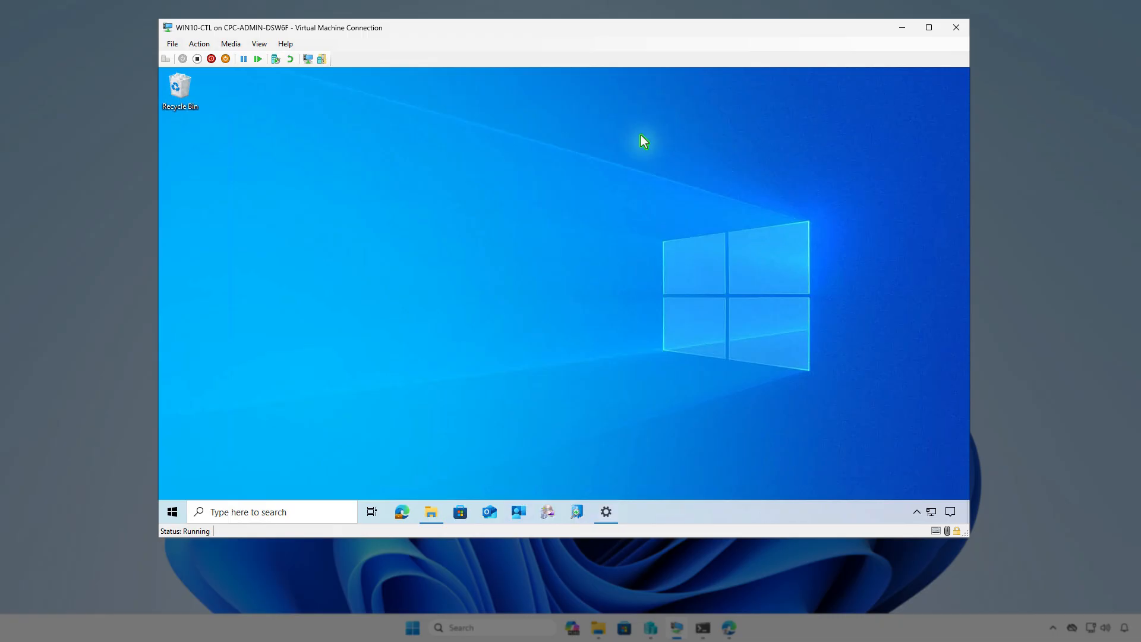
- Sync the virtual machine with the organization from the Company Portal settings and check the Intune notifications
left_click(519, 512)
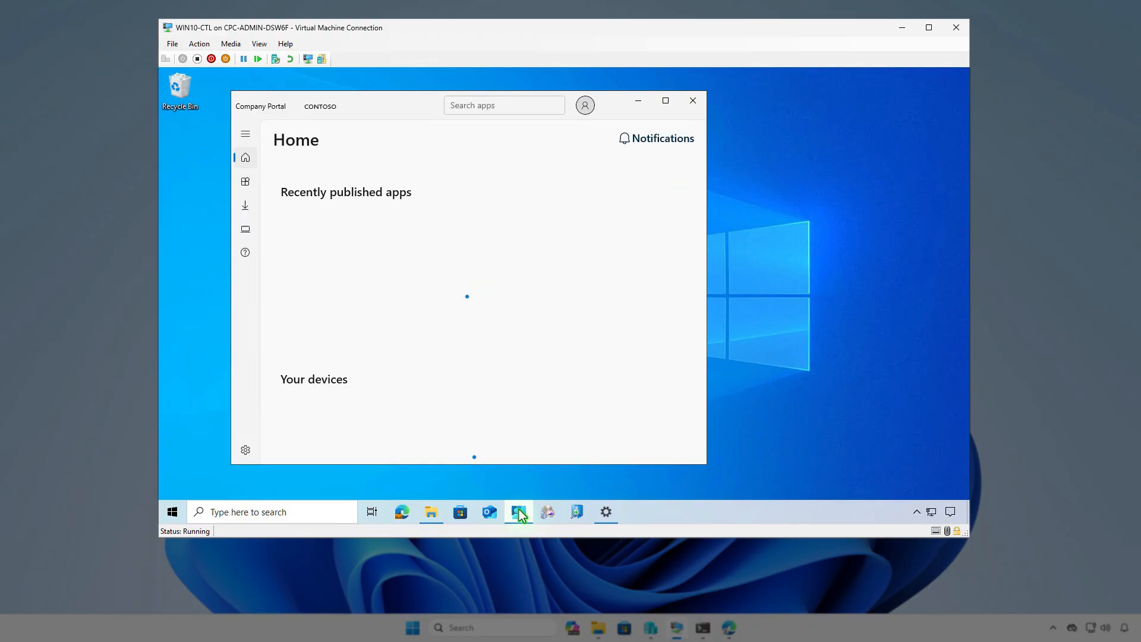
left_click(248, 450)
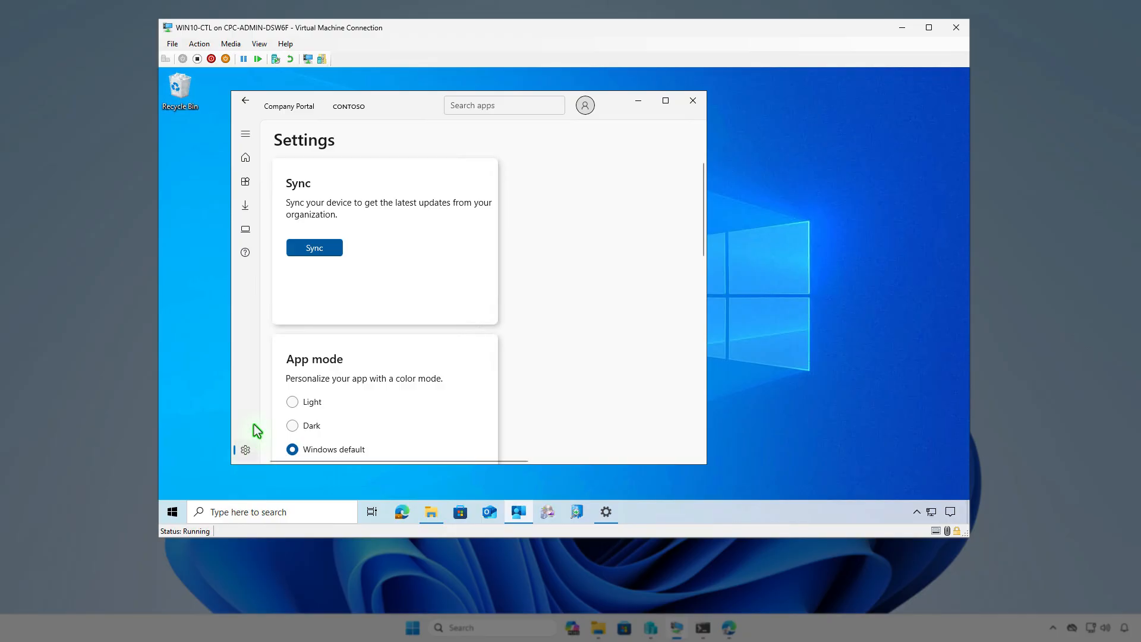
left_click(326, 250)
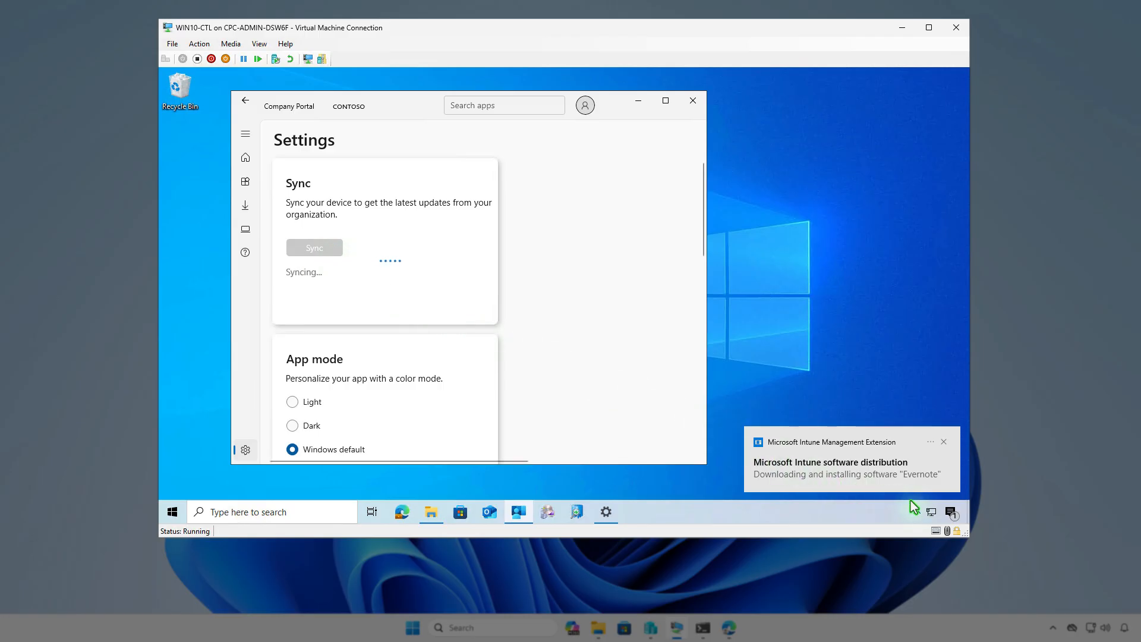
left_click(950, 512)
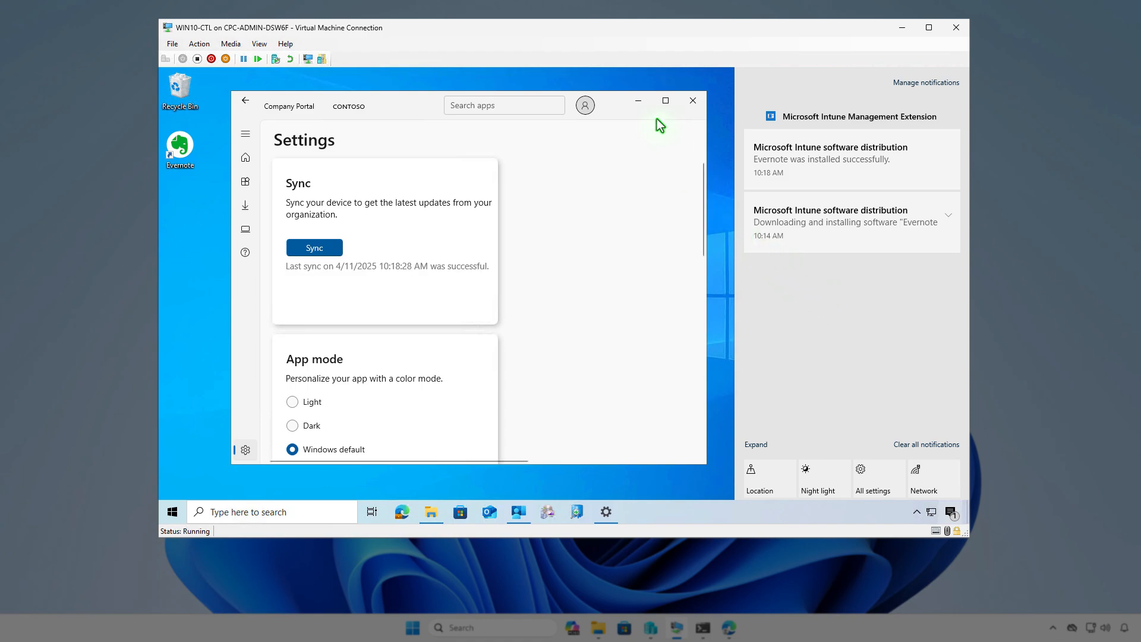
left_click(638, 101)
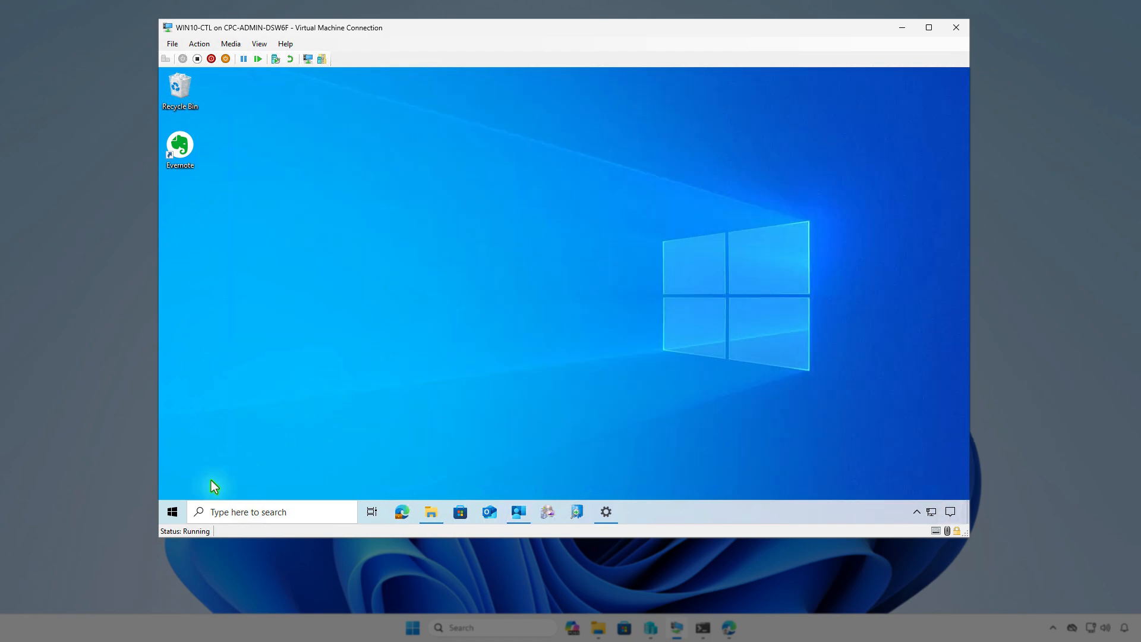
- Search the virtual machine's installed apps for "ever" to check for Evernote, and minimize the virtual machine
right_click(173, 512)
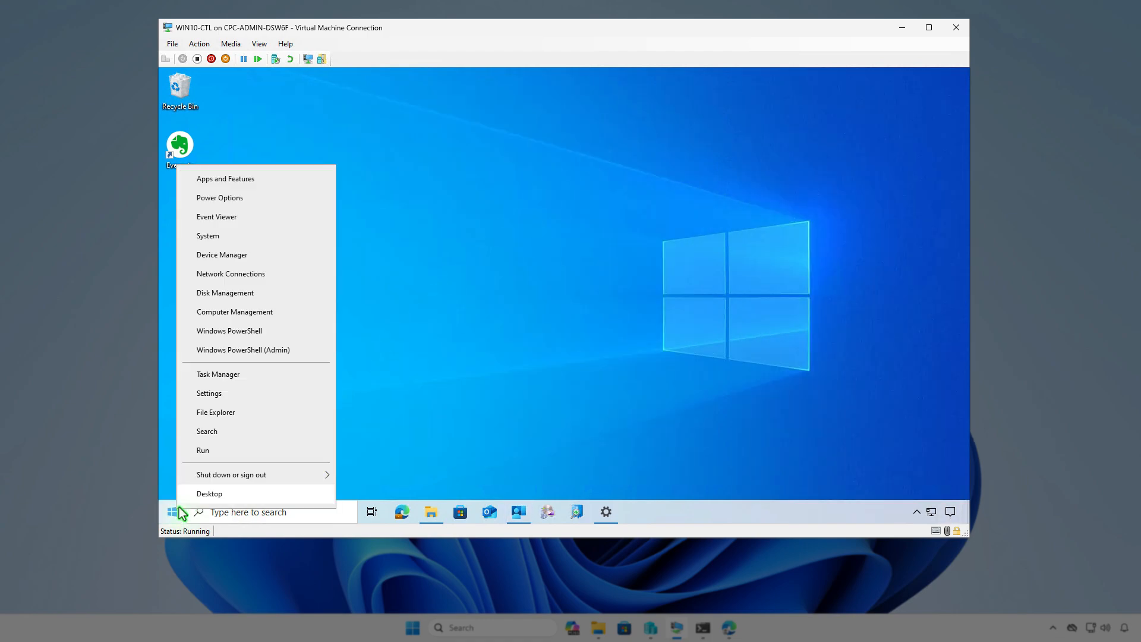
left_click(270, 182)
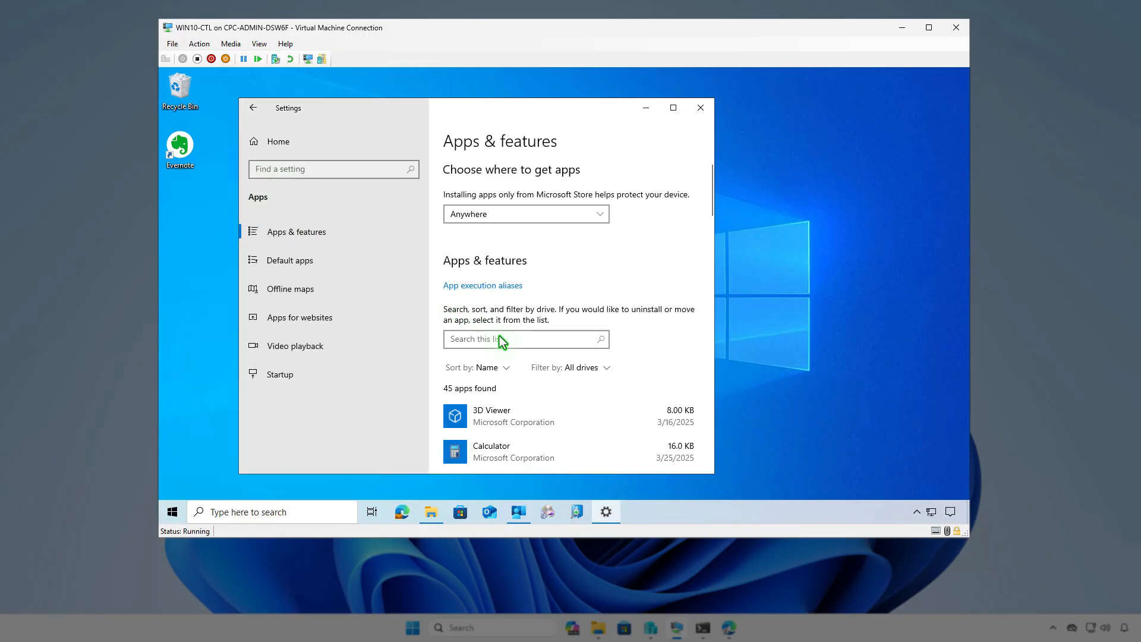
left_click(504, 343)
type("ever")
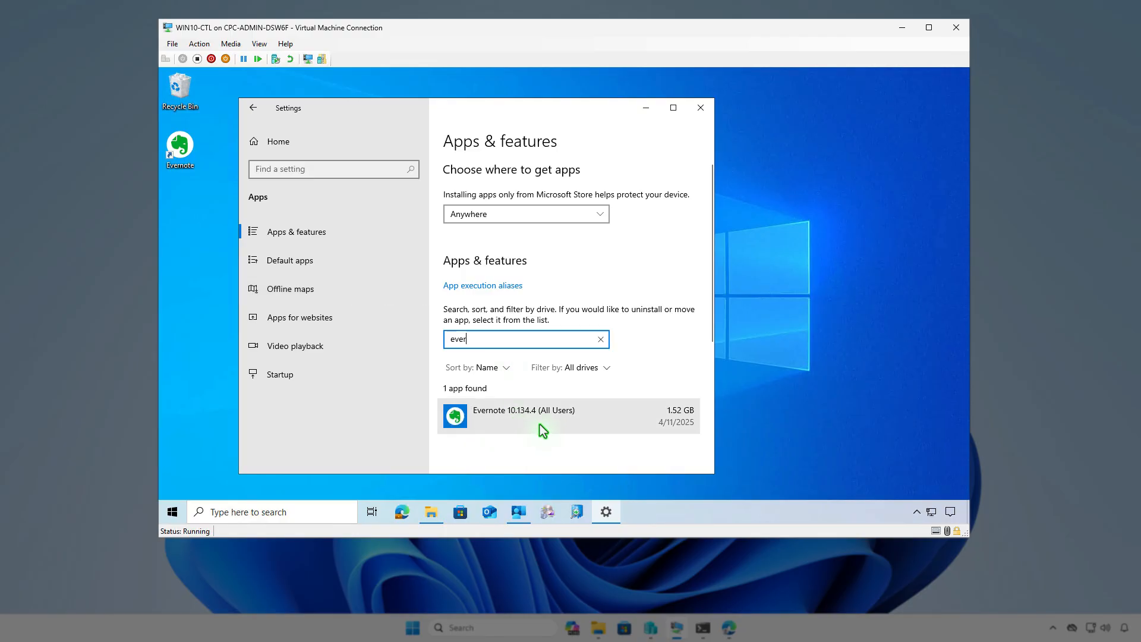
left_click(648, 111)
left_click(902, 29)
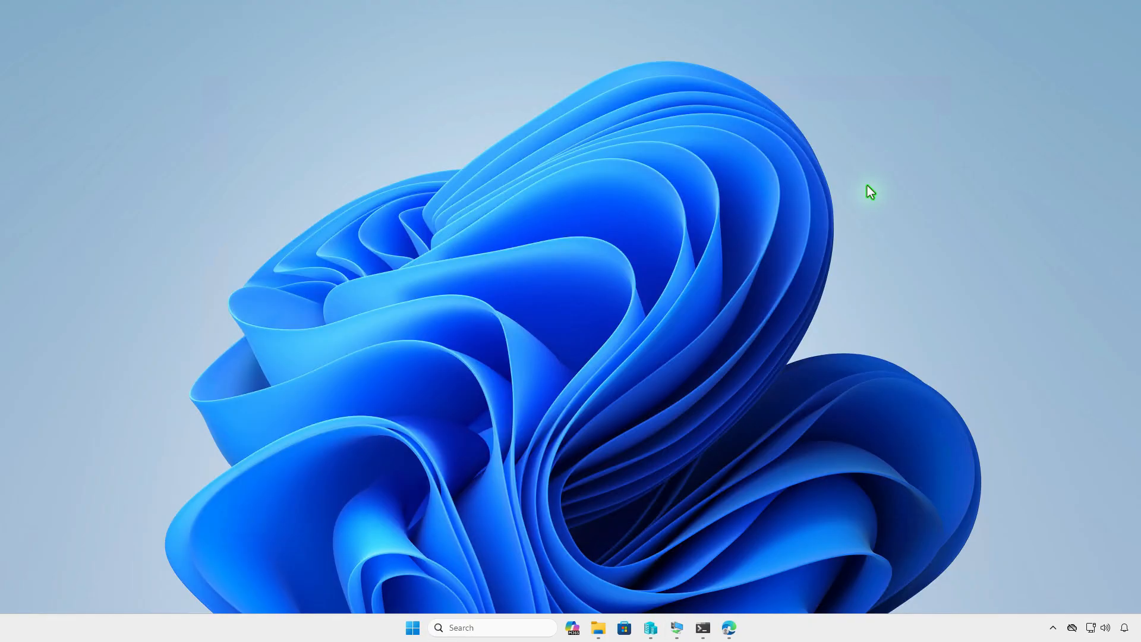
- Switch back to the Intune admin center, refresh the Evernote app overview and examine its device install status
left_click(731, 628)
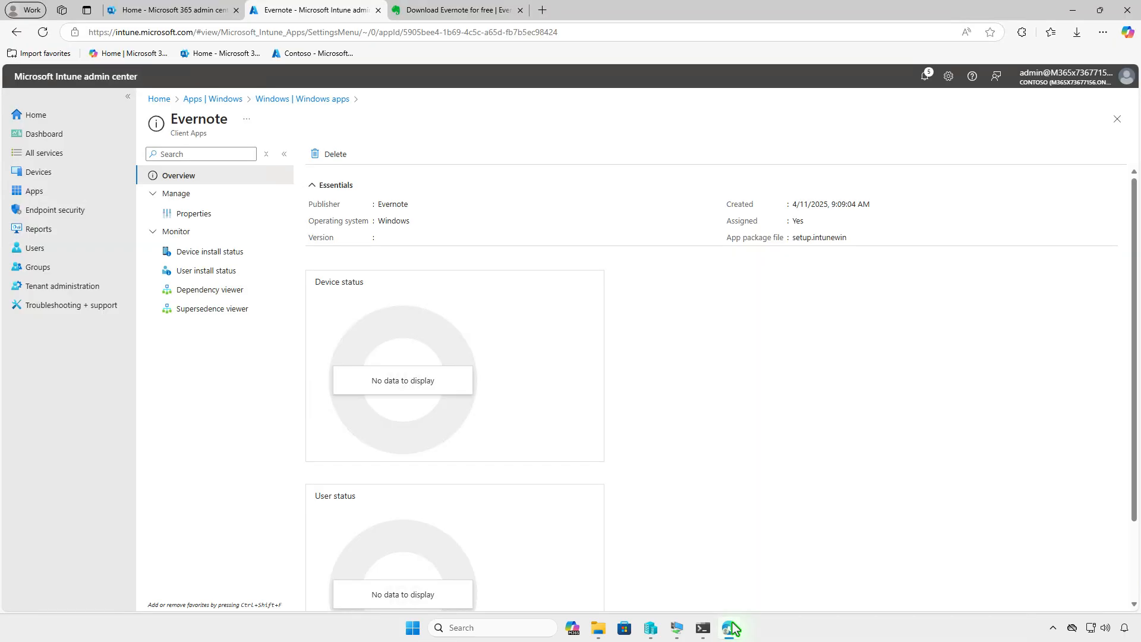
left_click(42, 32)
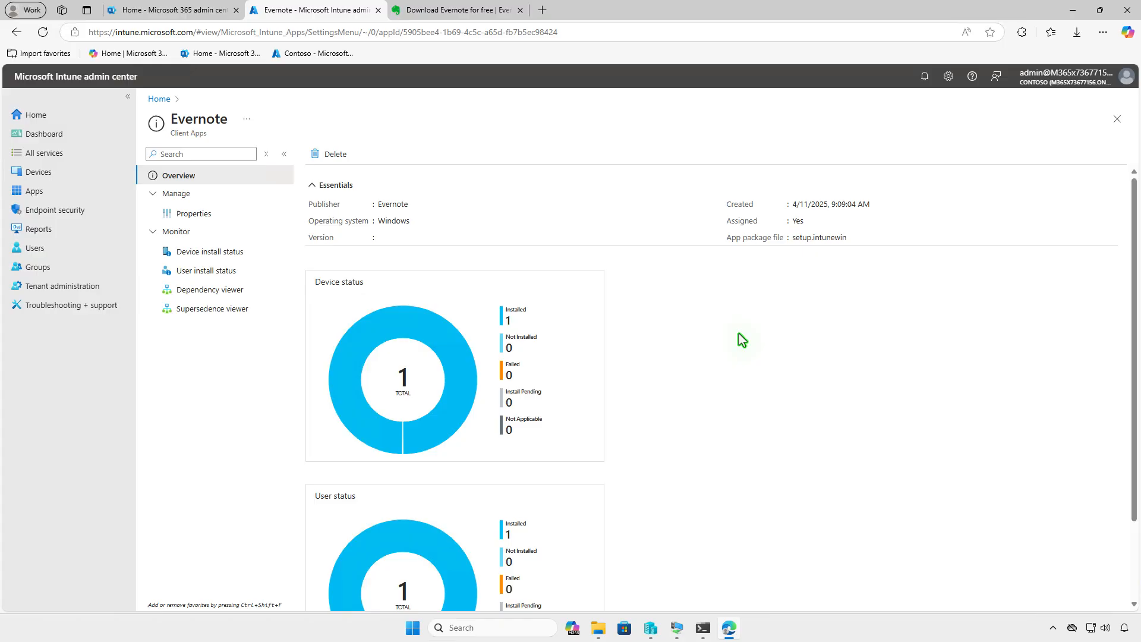
left_click(249, 257)
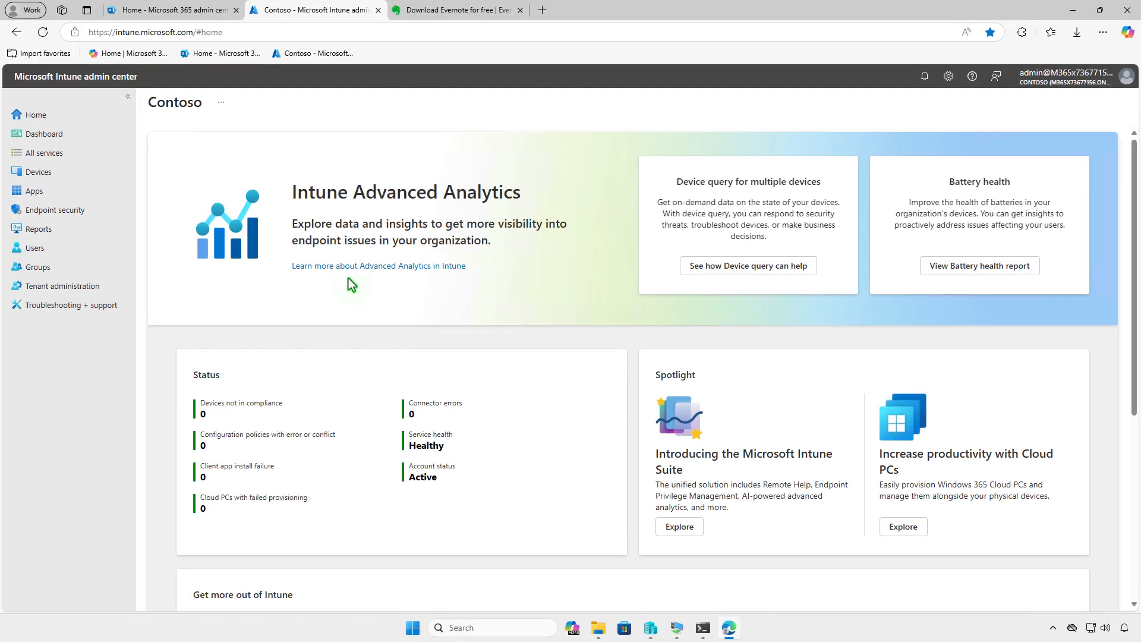
- Edit the assignments of the Evernote Windows app and delete the Test_Devices group from the Required assignments
left_click(88, 195)
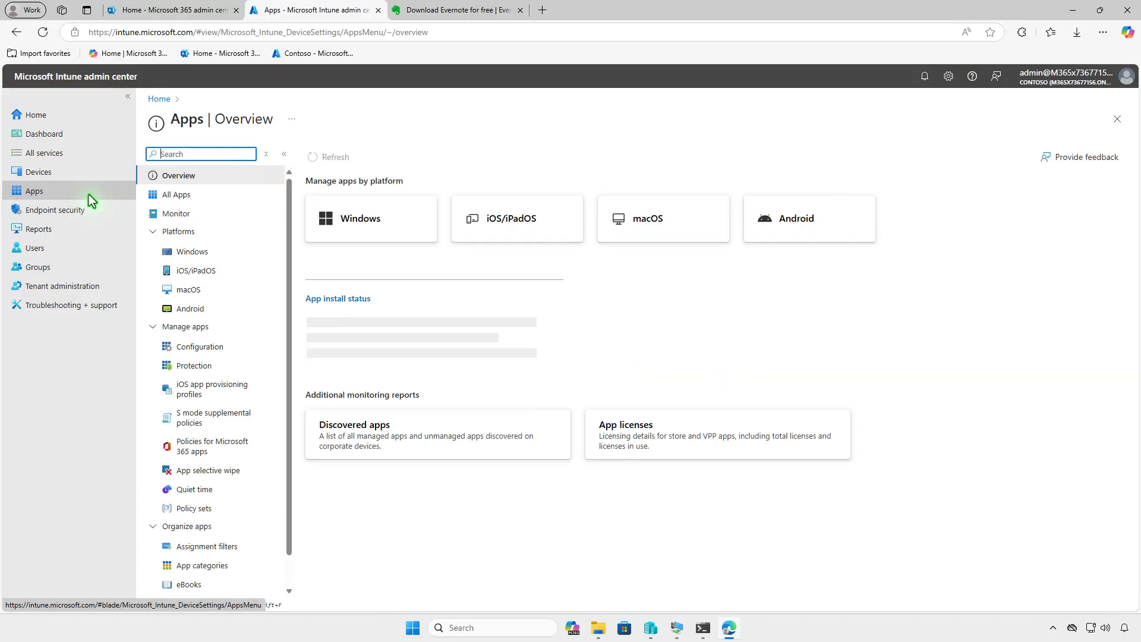
left_click(237, 255)
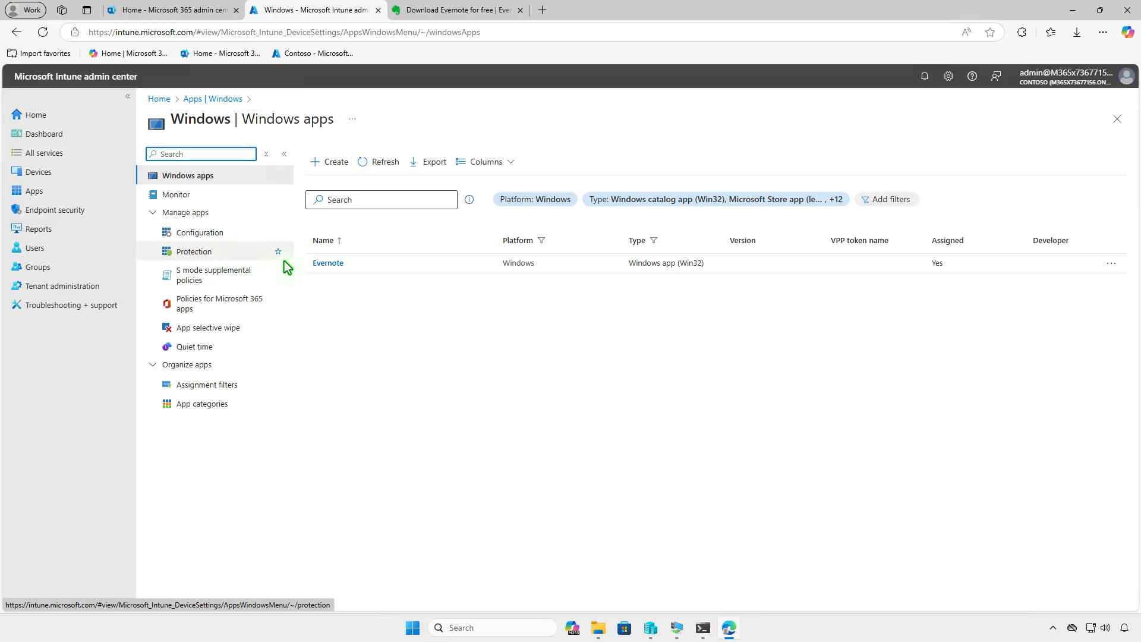
left_click(333, 265)
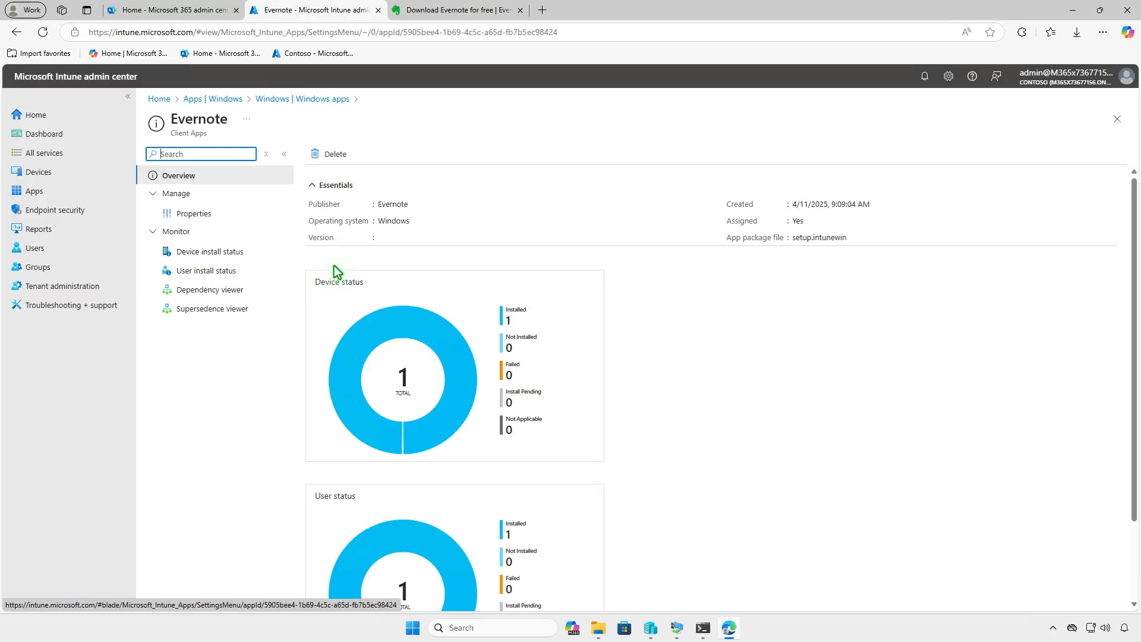
left_click(230, 213)
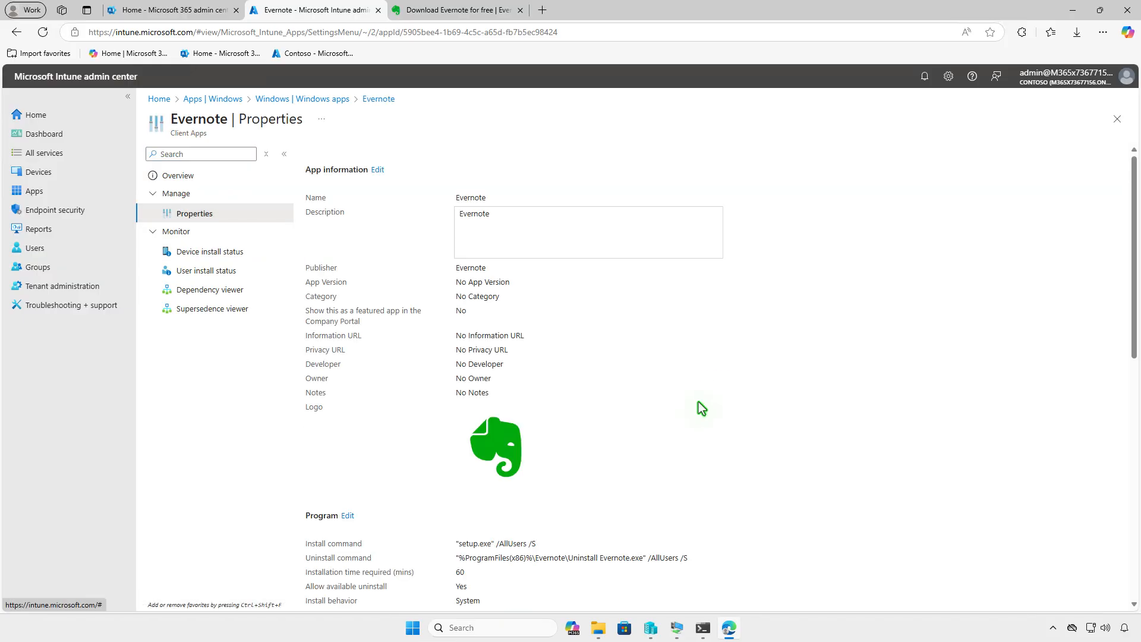
scroll(702, 408, "down", 10)
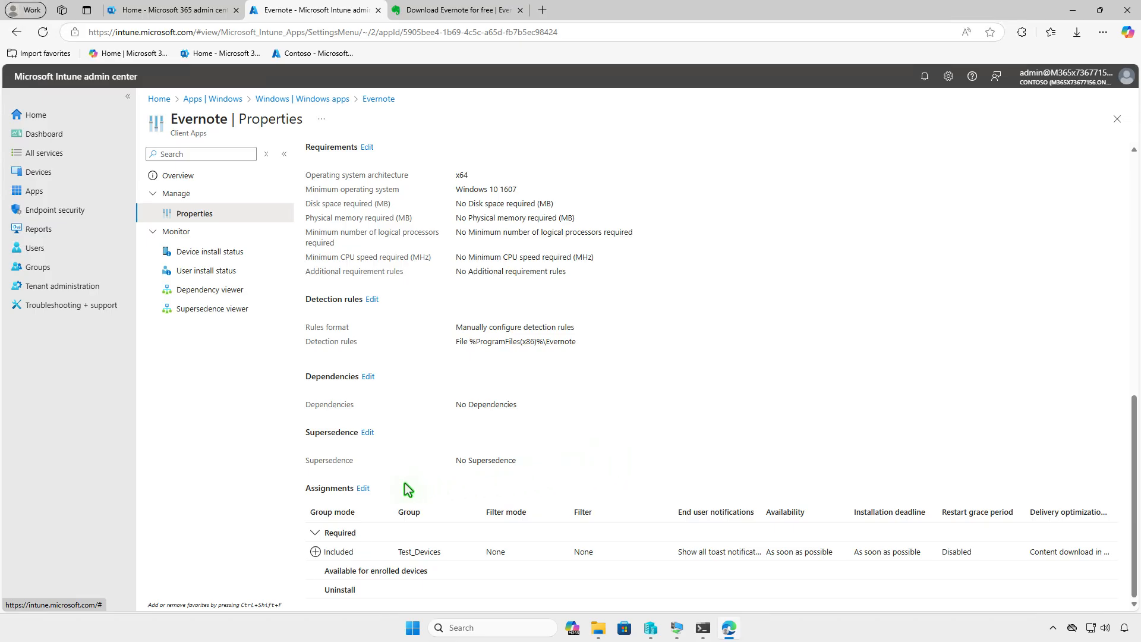
left_click(363, 488)
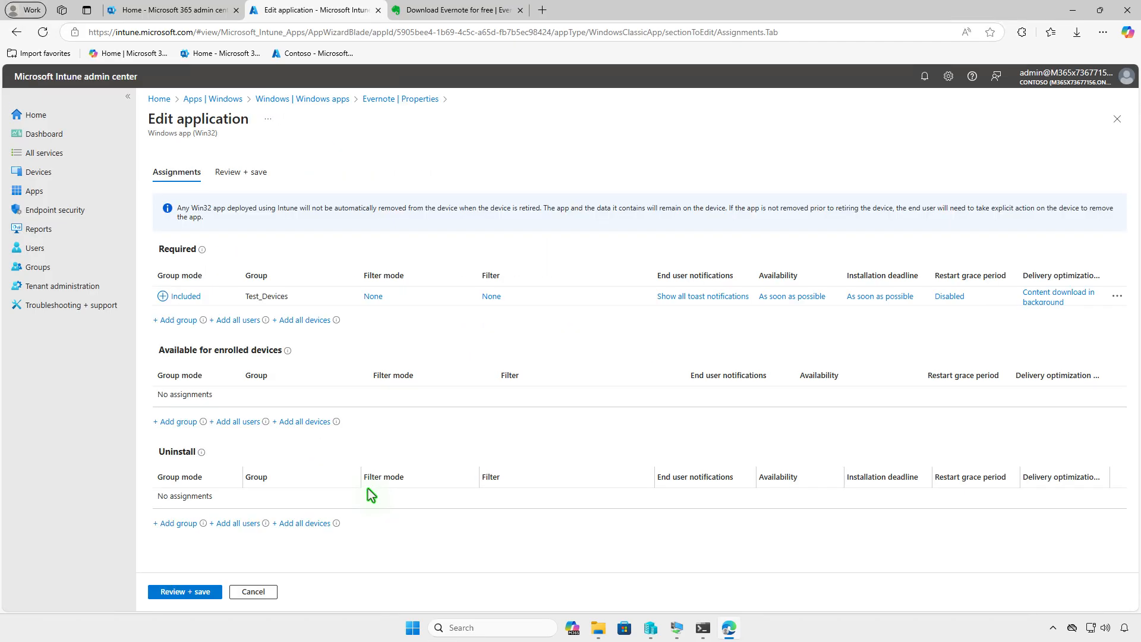
left_click(1117, 296)
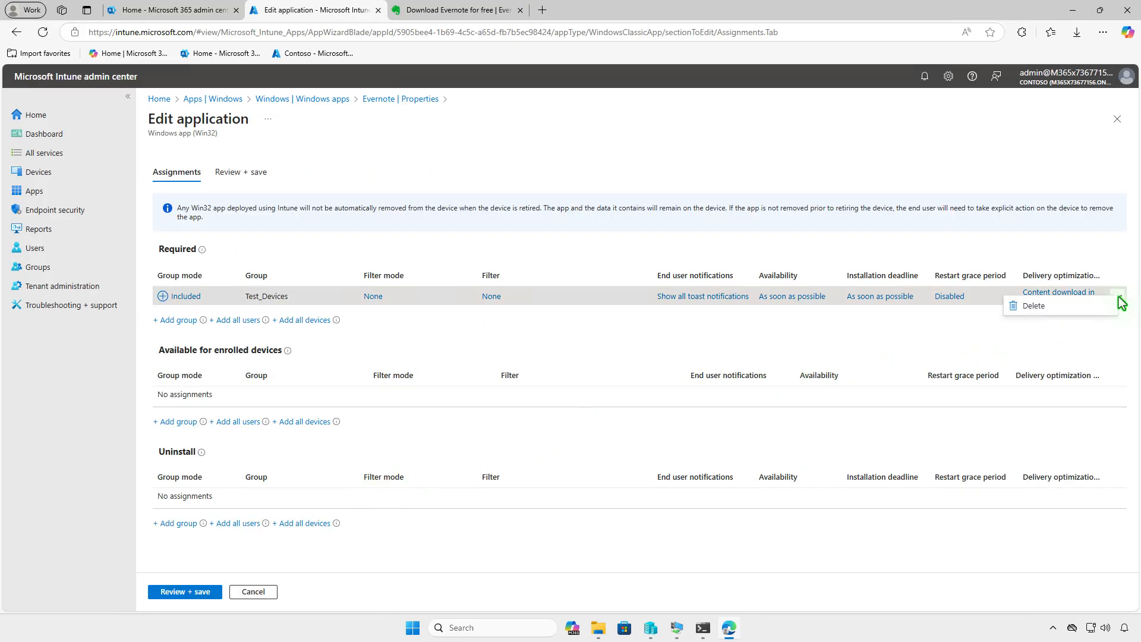
left_click(1076, 305)
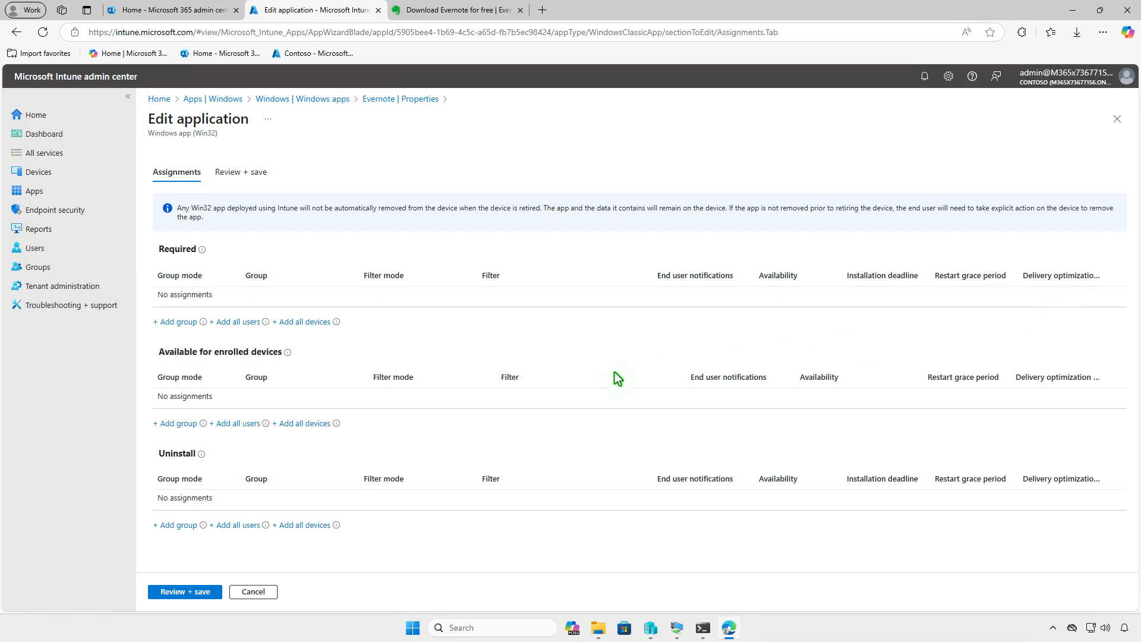
- Add the Test_Devices group to Evernote's Uninstall assignments, review the change and save it
left_click(181, 526)
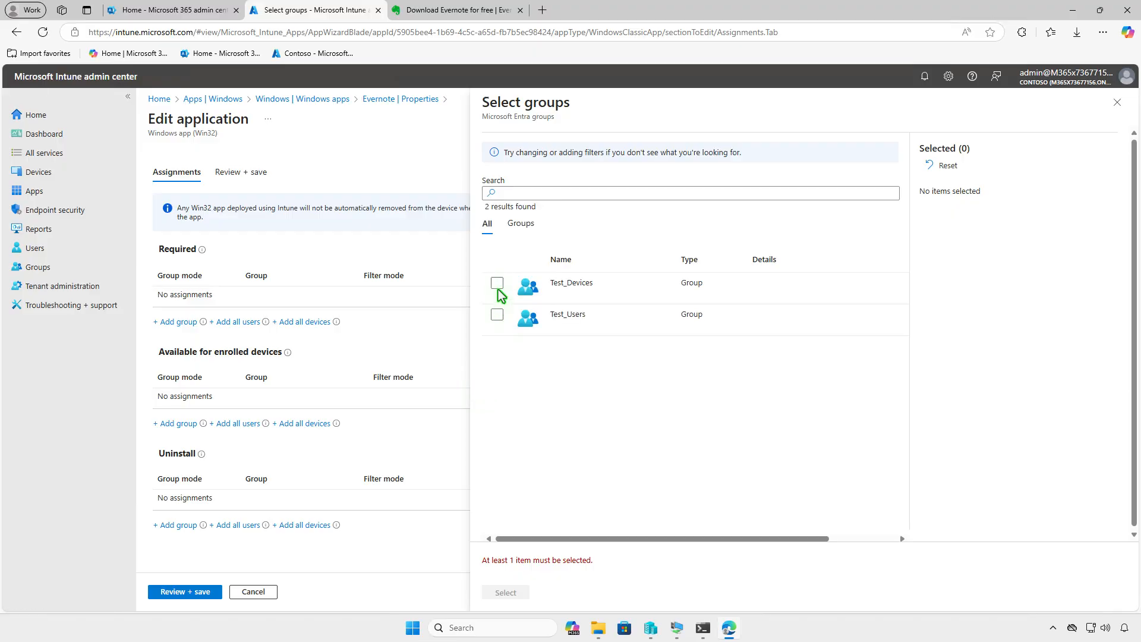
left_click(498, 284)
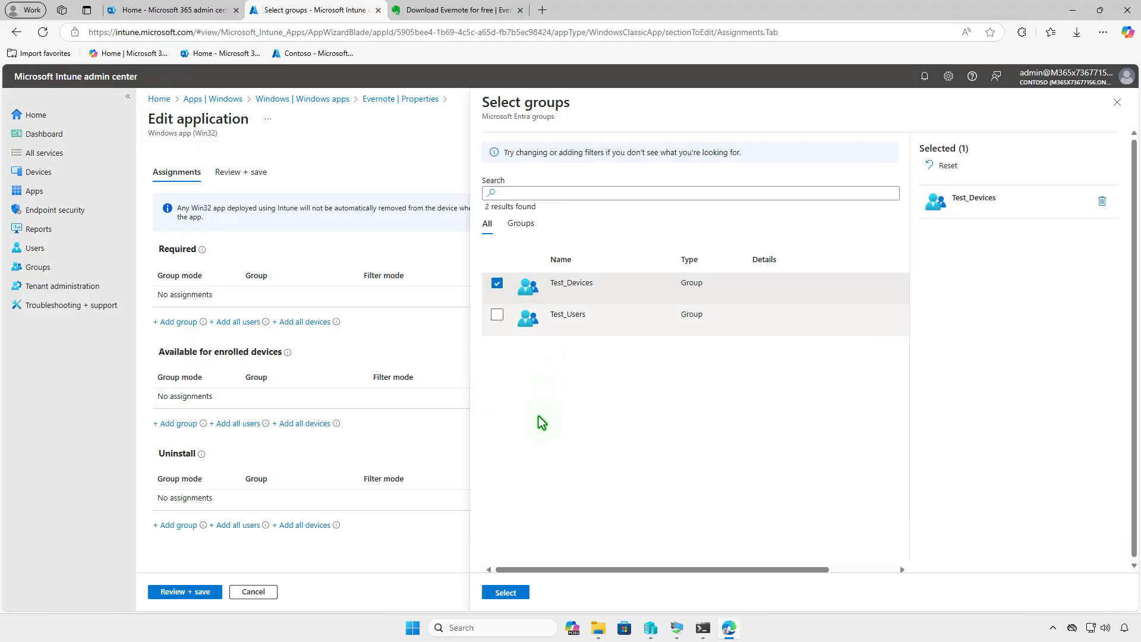
left_click(526, 593)
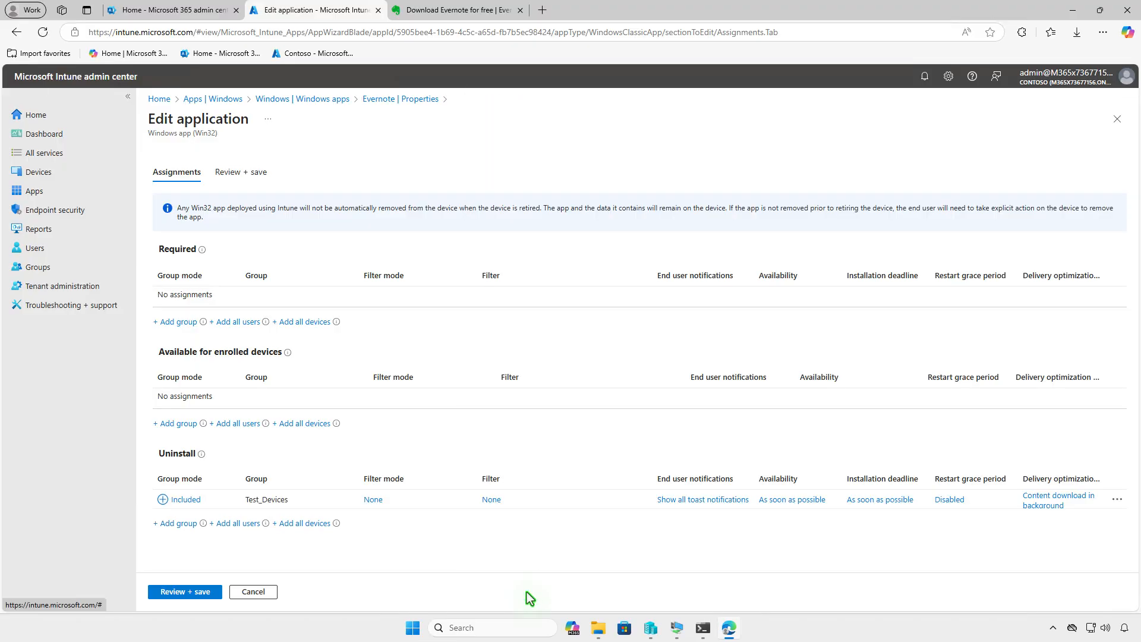
left_click(155, 592)
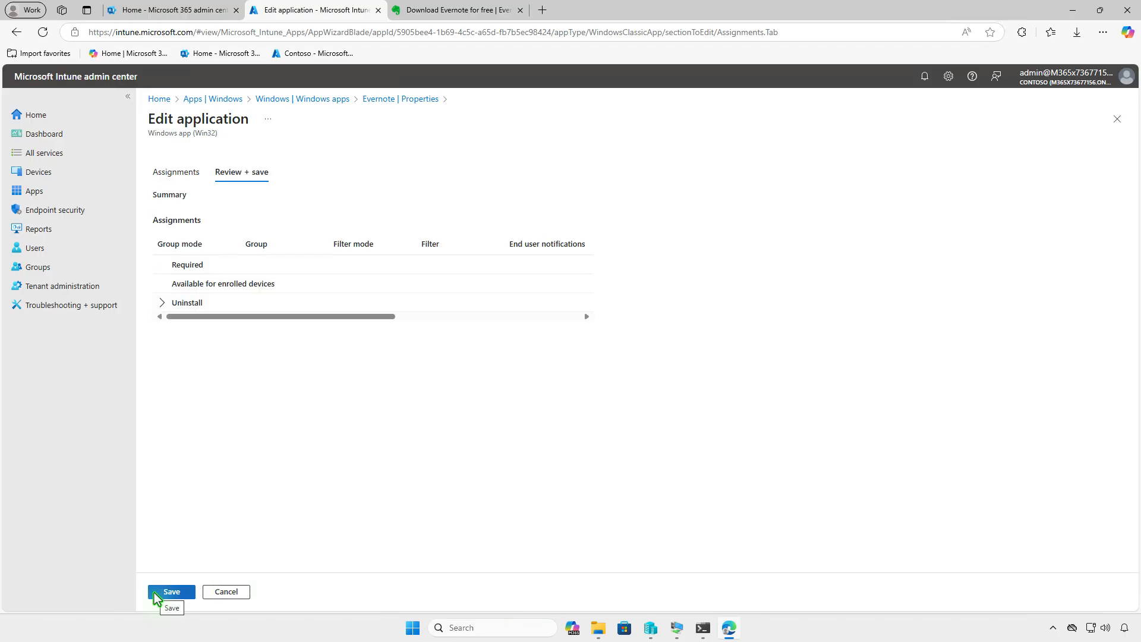
left_click(156, 593)
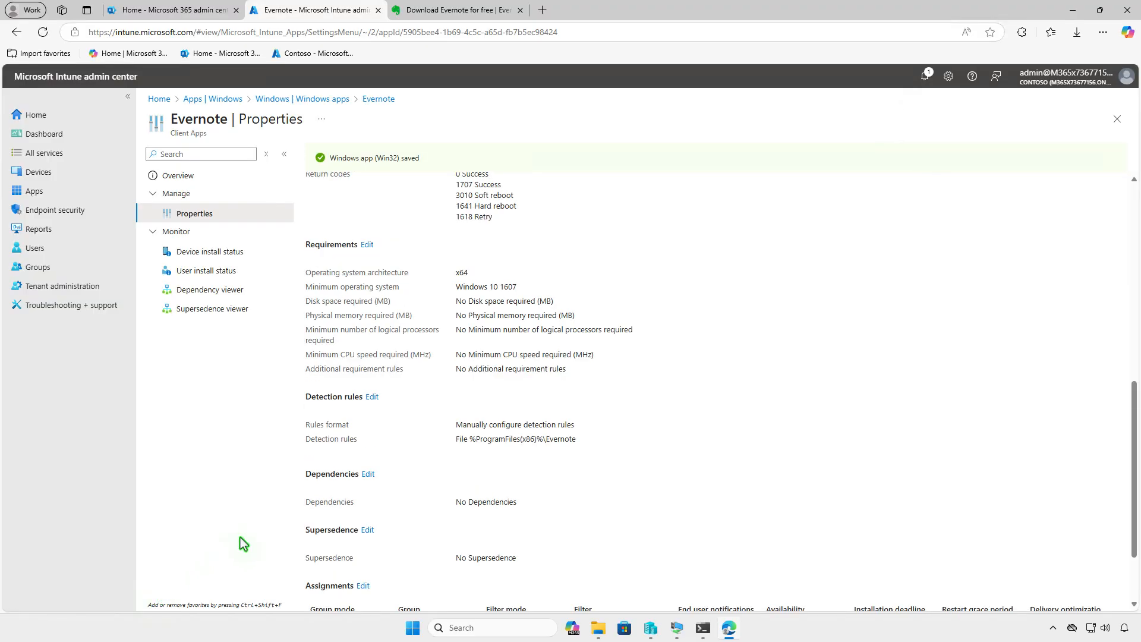
- Switch to the WIN10-CTL virtual machine, sync it with the organization from Company Portal and check the notifications
left_click(1072, 11)
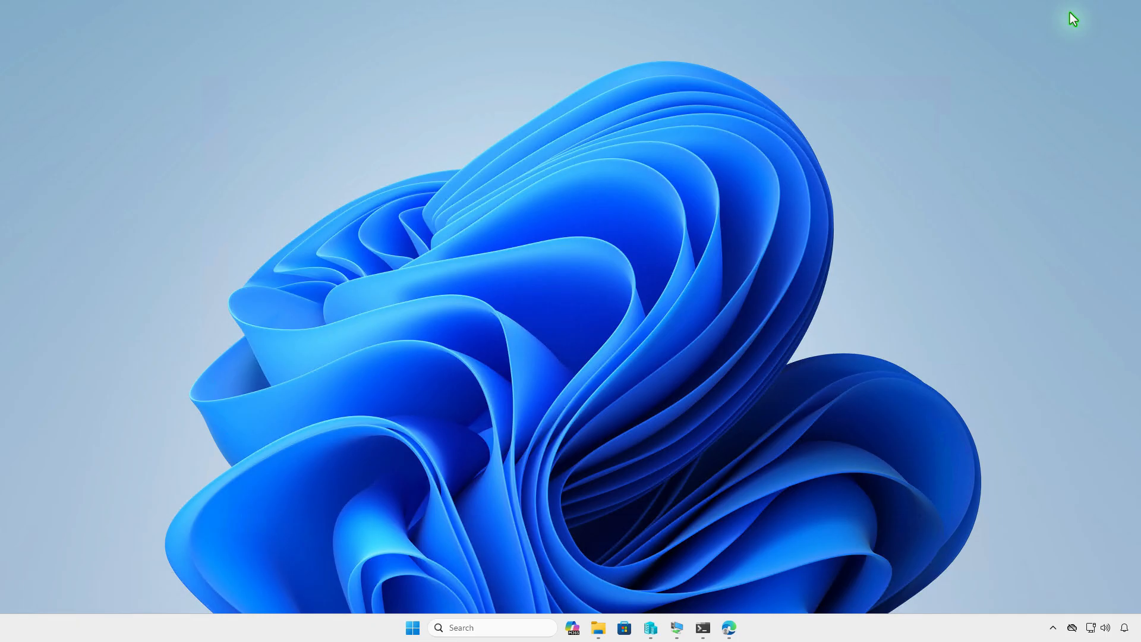
left_click(677, 628)
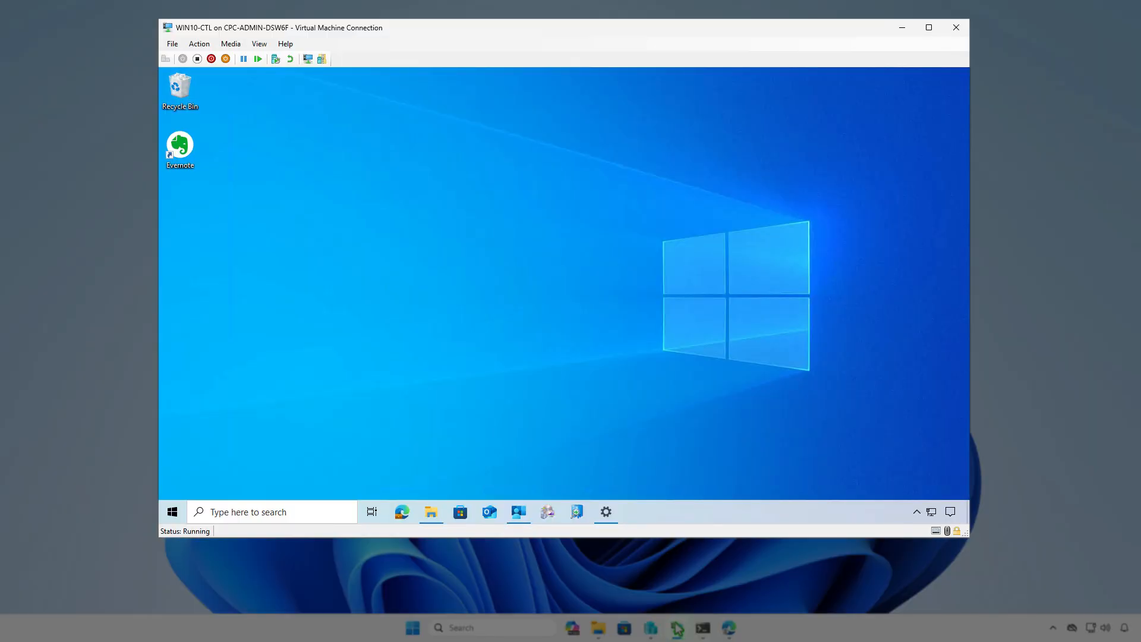
left_click(528, 522)
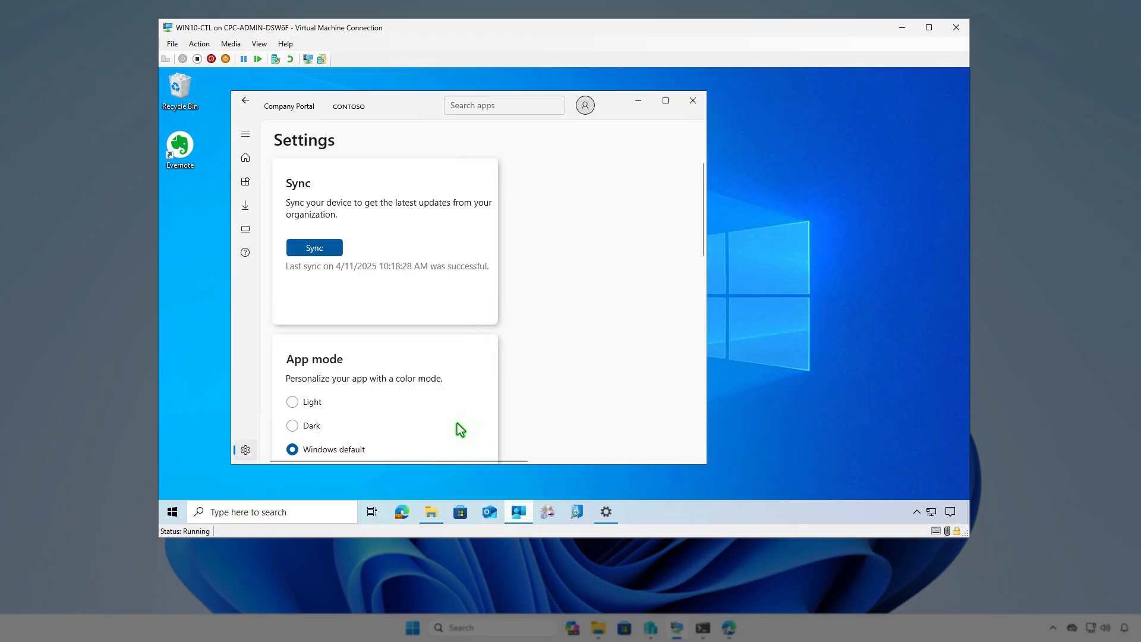
left_click(335, 251)
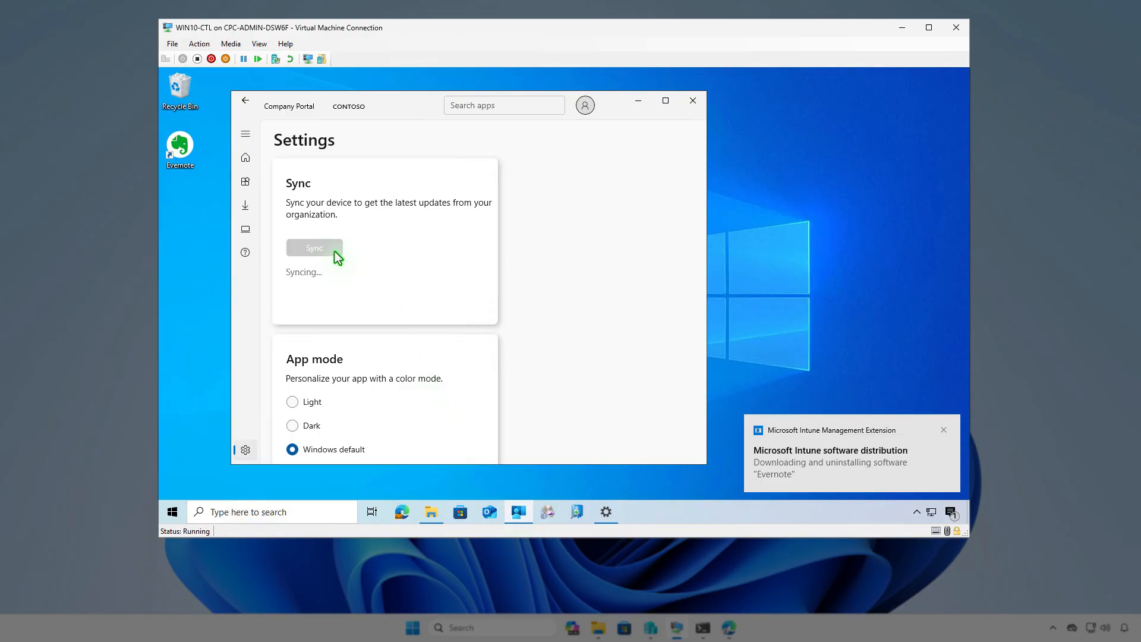
left_click(954, 512)
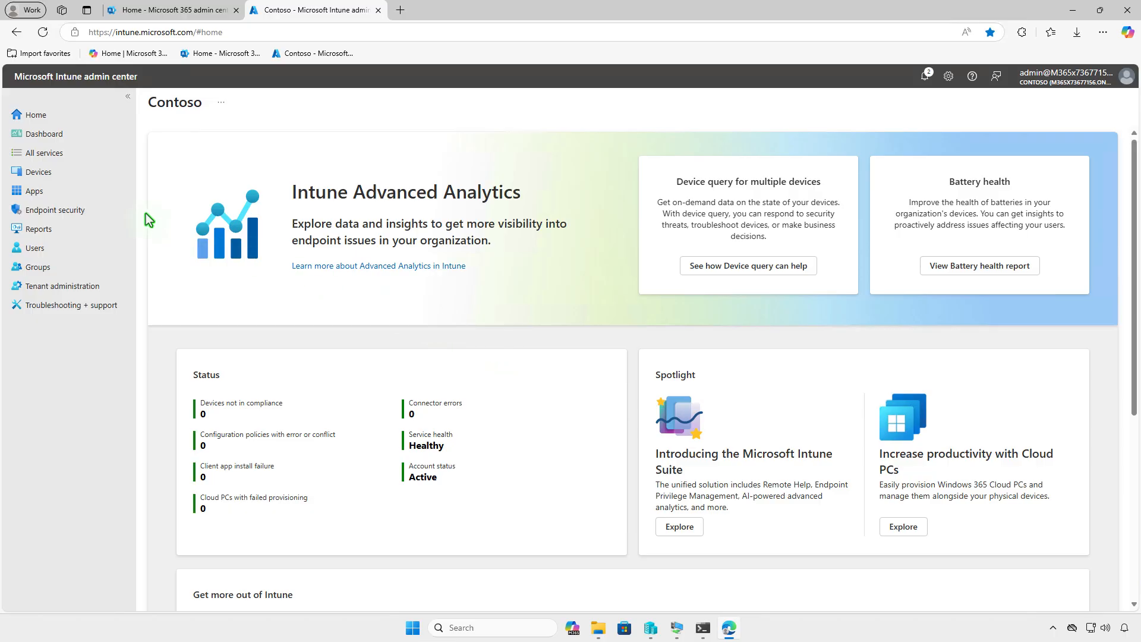
- In the Intune admin center, start creating a Windows app with the app type Microsoft Store app (new)
left_click(76, 192)
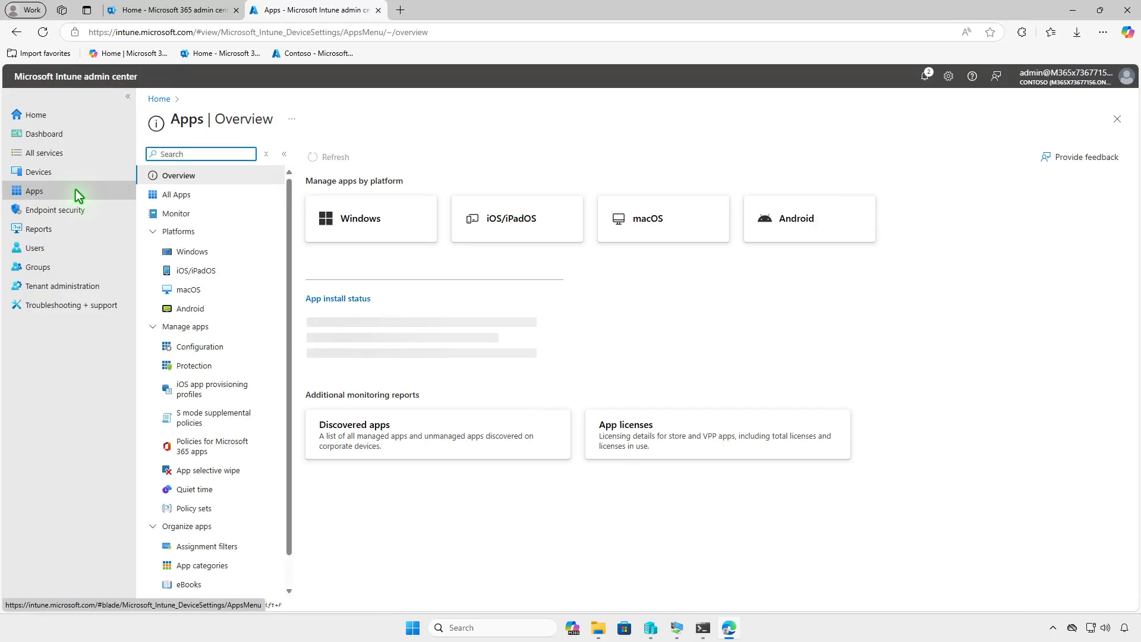
left_click(229, 253)
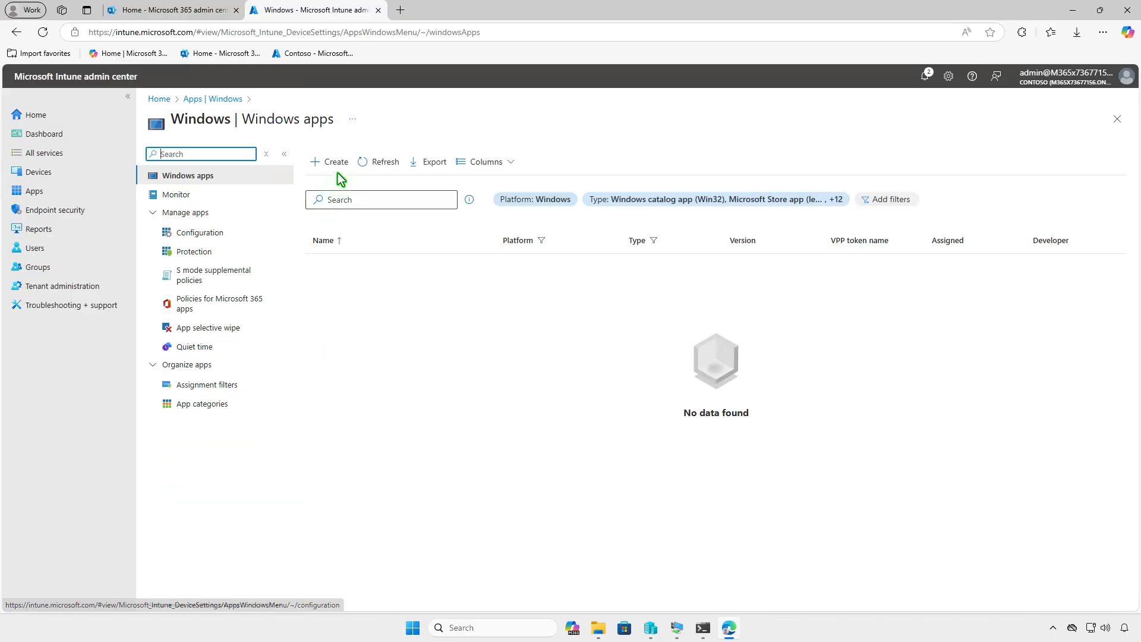
left_click(340, 169)
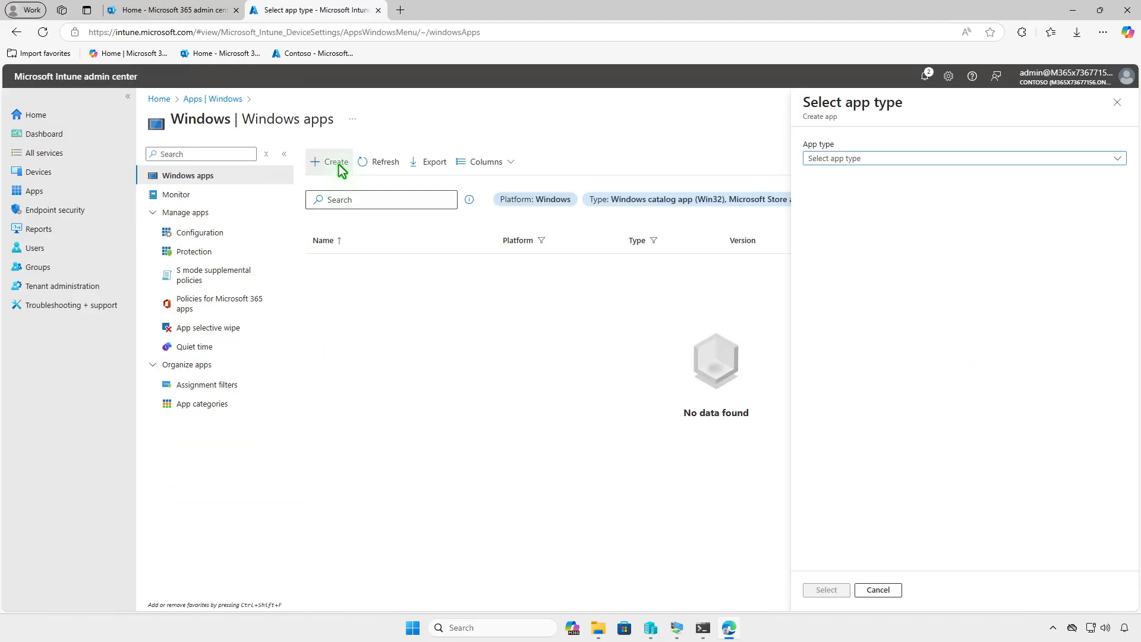
left_click(934, 158)
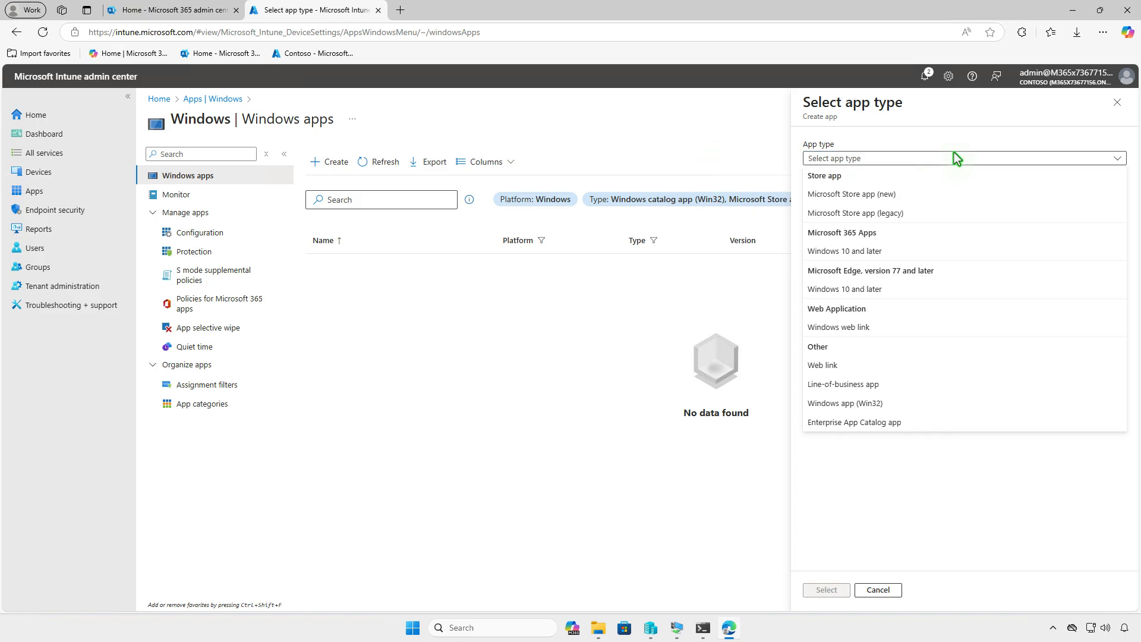
left_click(956, 200)
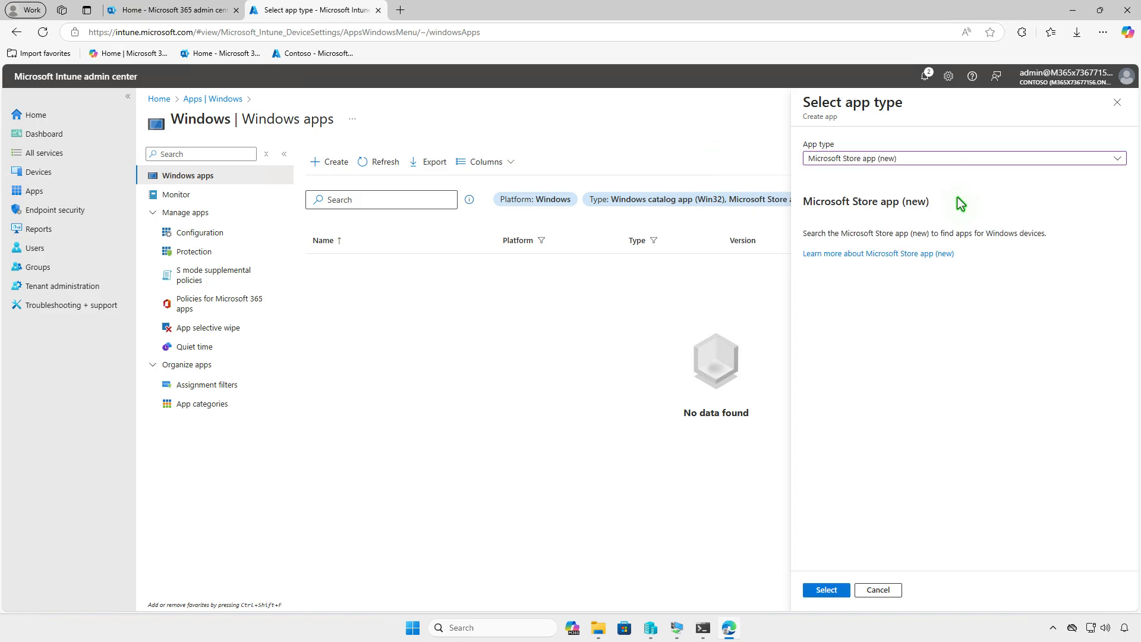
left_click(841, 591)
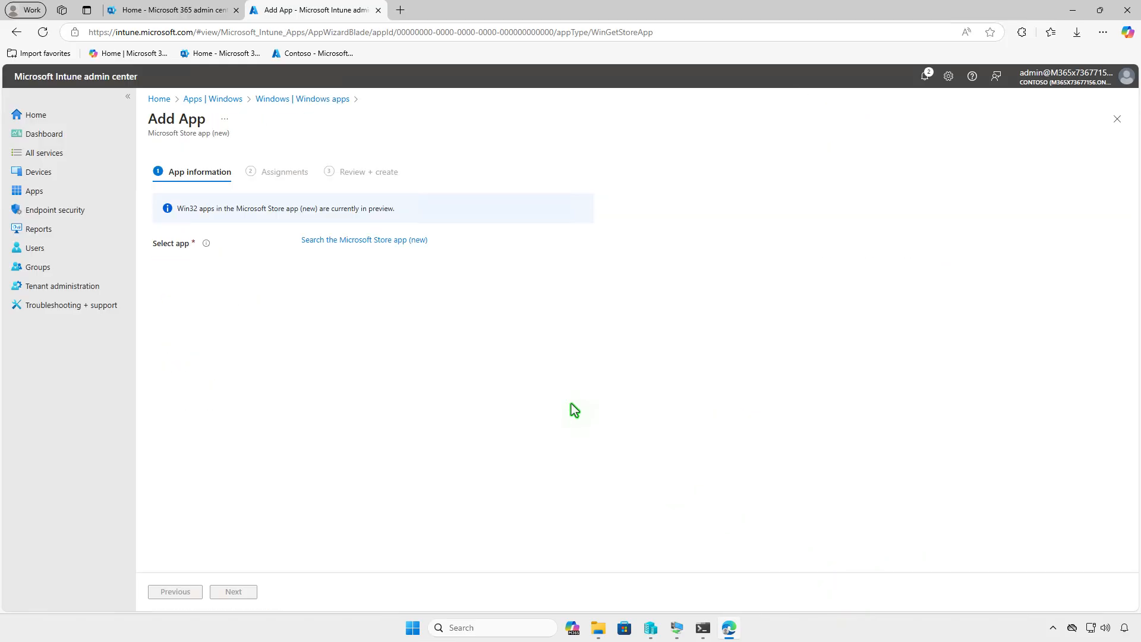
- Search the Microsoft Store for "Evernote" and select the Evernote UWP app as the app to add
left_click(410, 243)
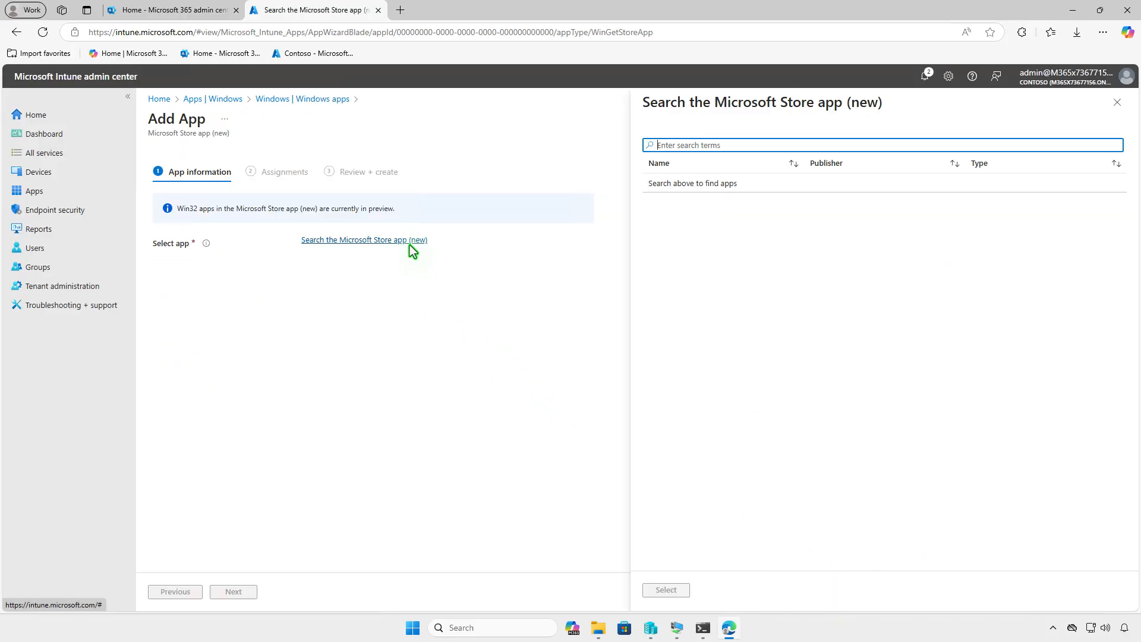
type("Evernote")
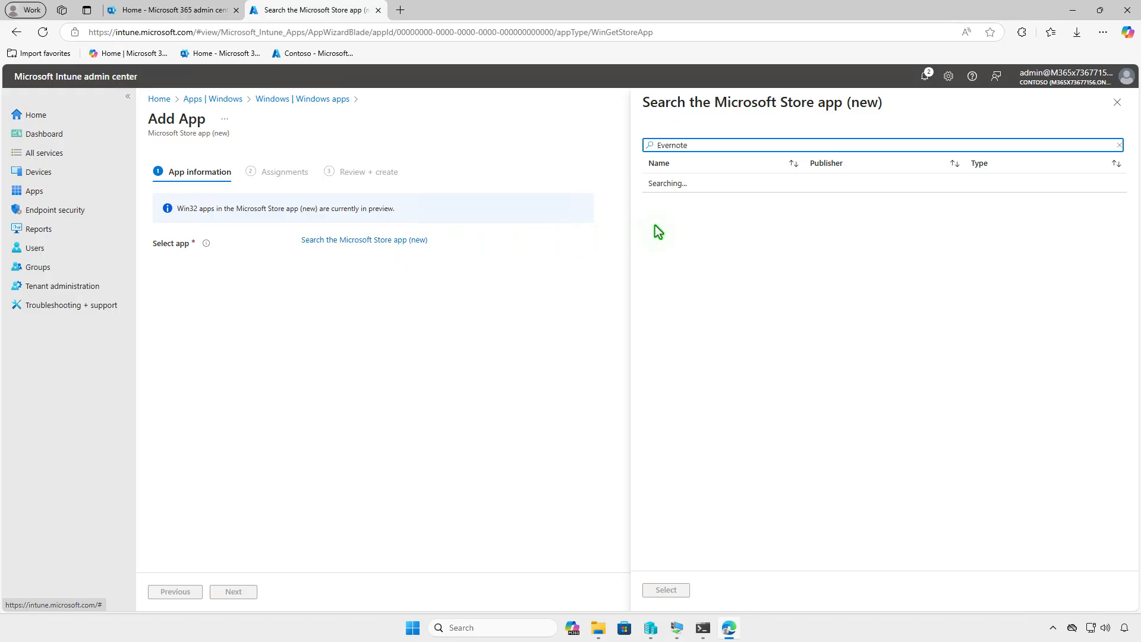
left_click(725, 187)
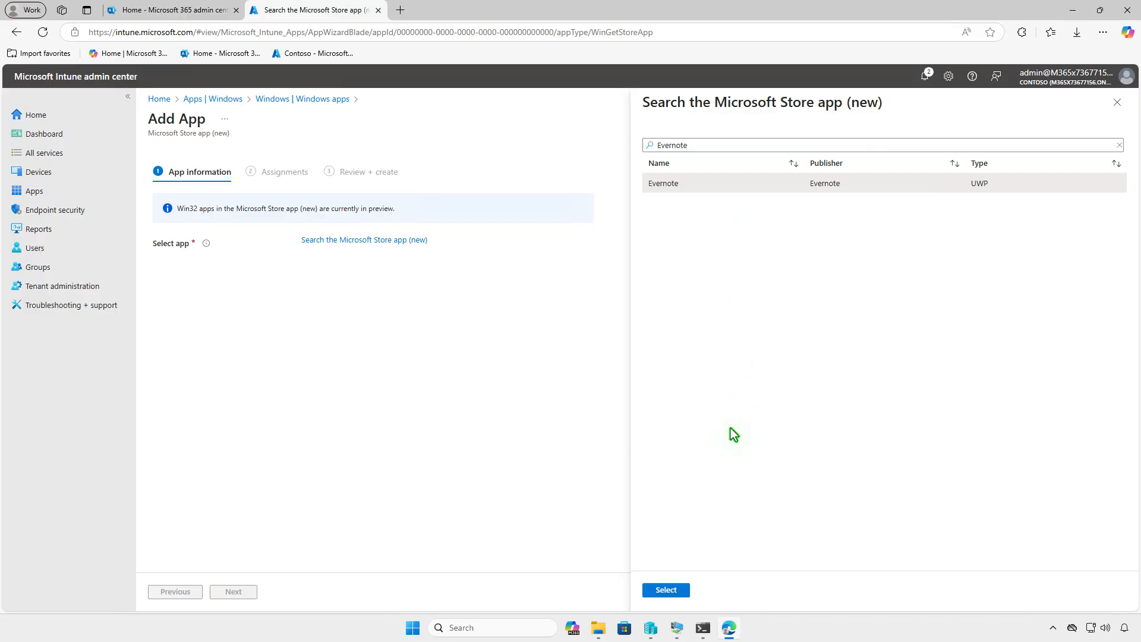
left_click(683, 591)
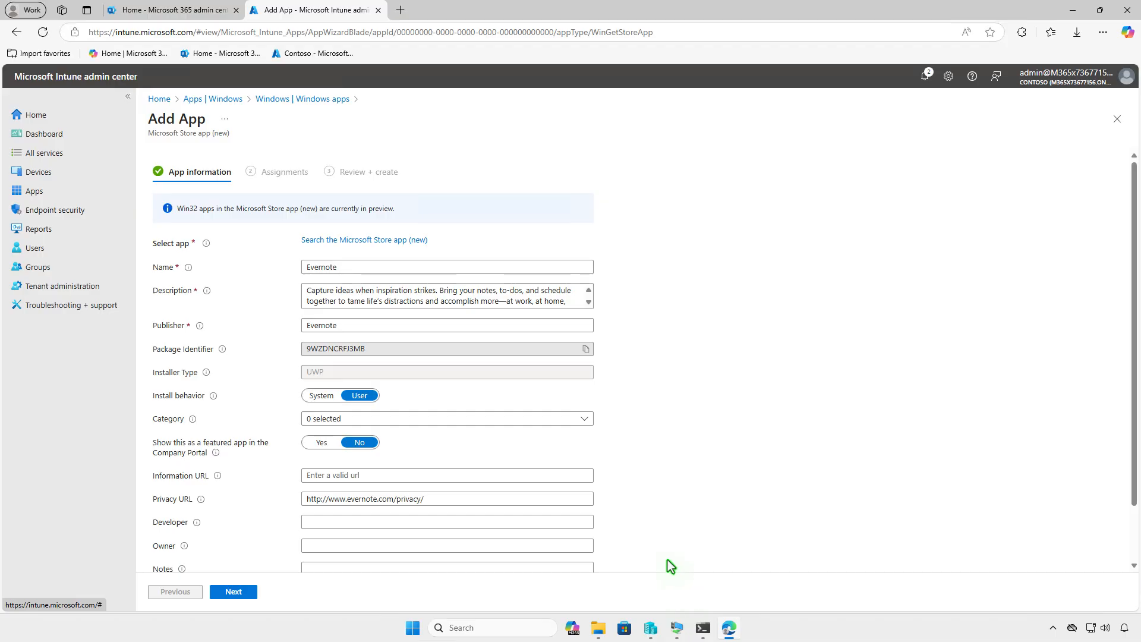
- Upload images.png from Downloads as the Evernote app's logo and proceed to the Assignments stage
scroll(668, 560, "down", 1)
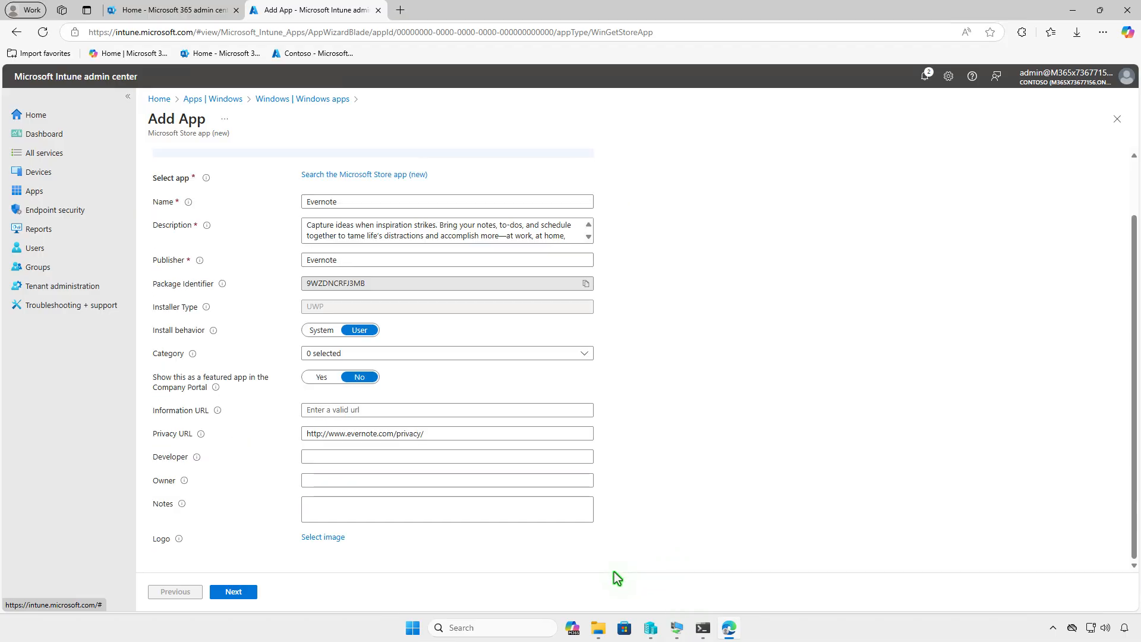
left_click(324, 538)
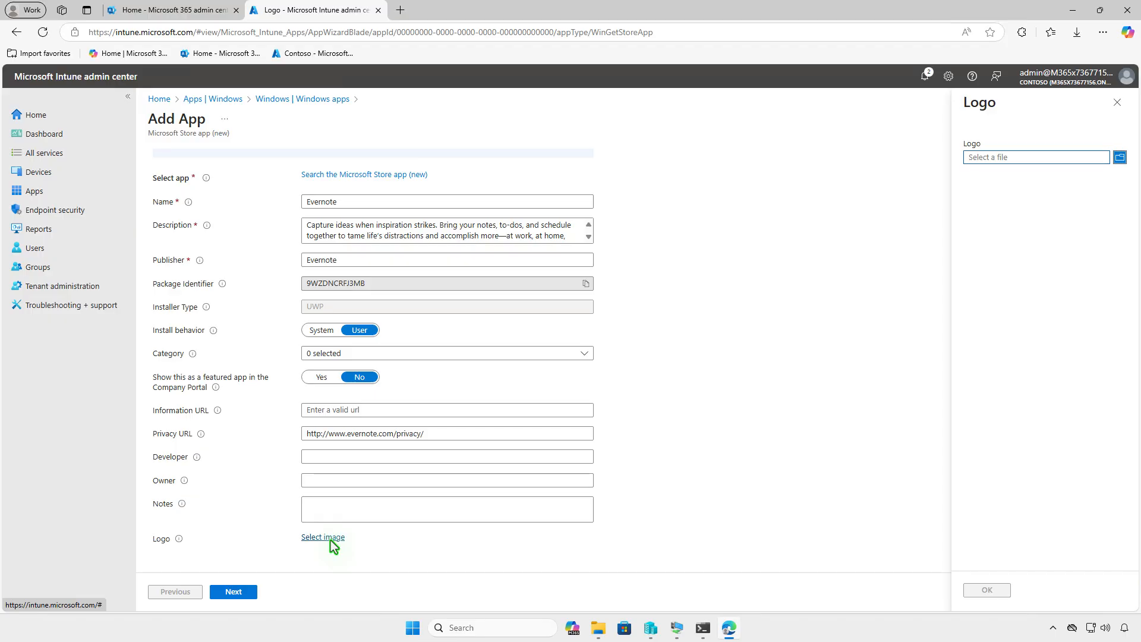
left_click(1045, 158)
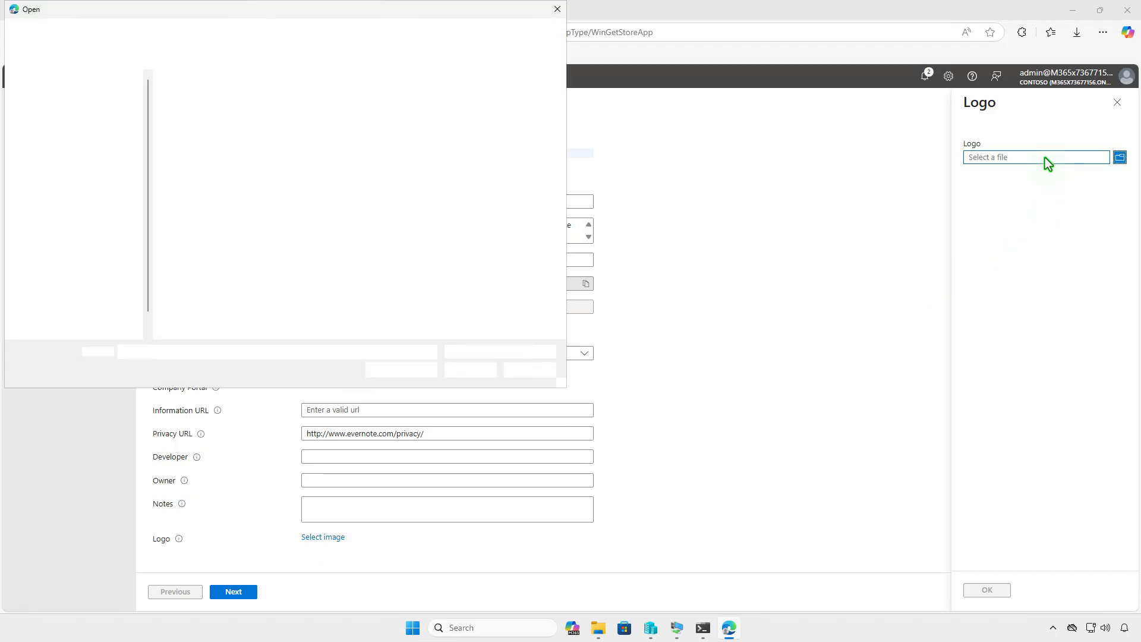
left_click(233, 113)
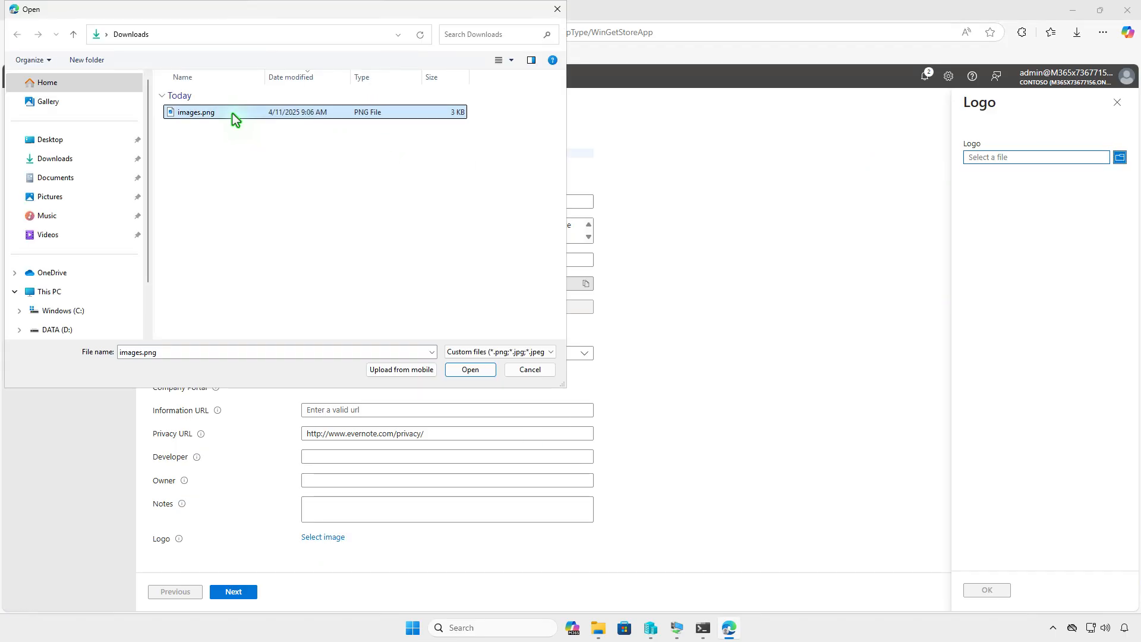
left_click(478, 370)
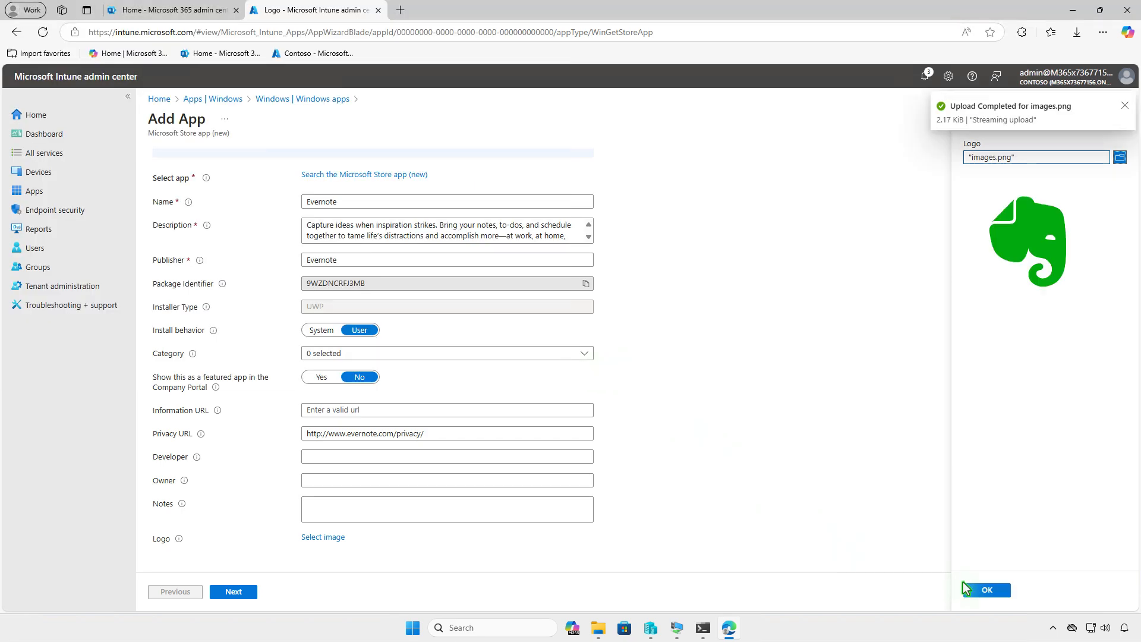
left_click(988, 590)
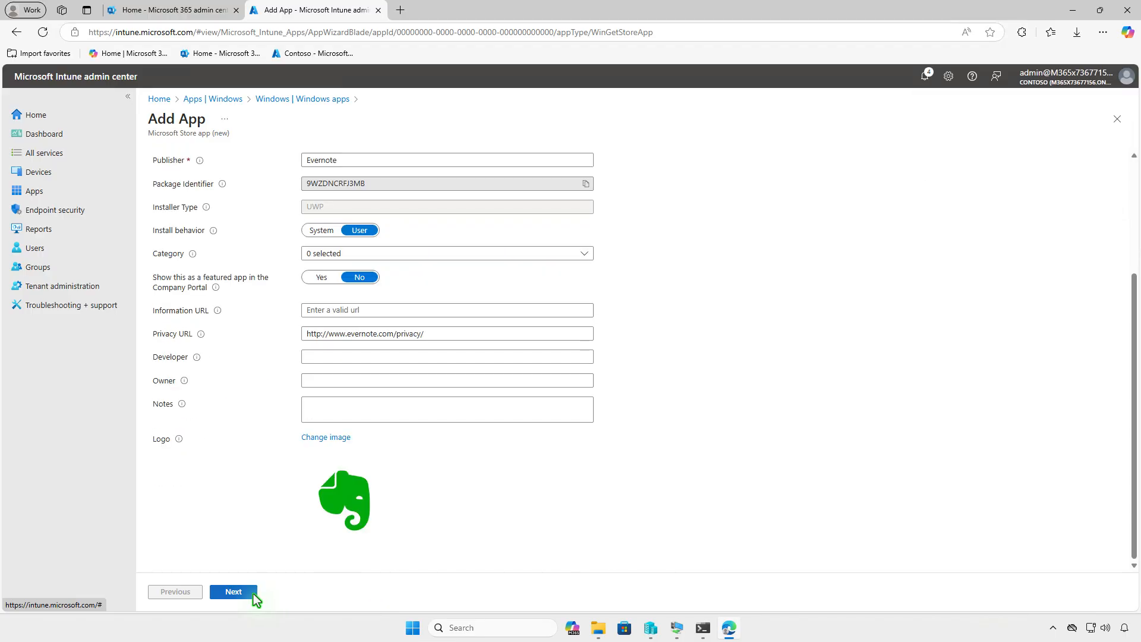
left_click(254, 593)
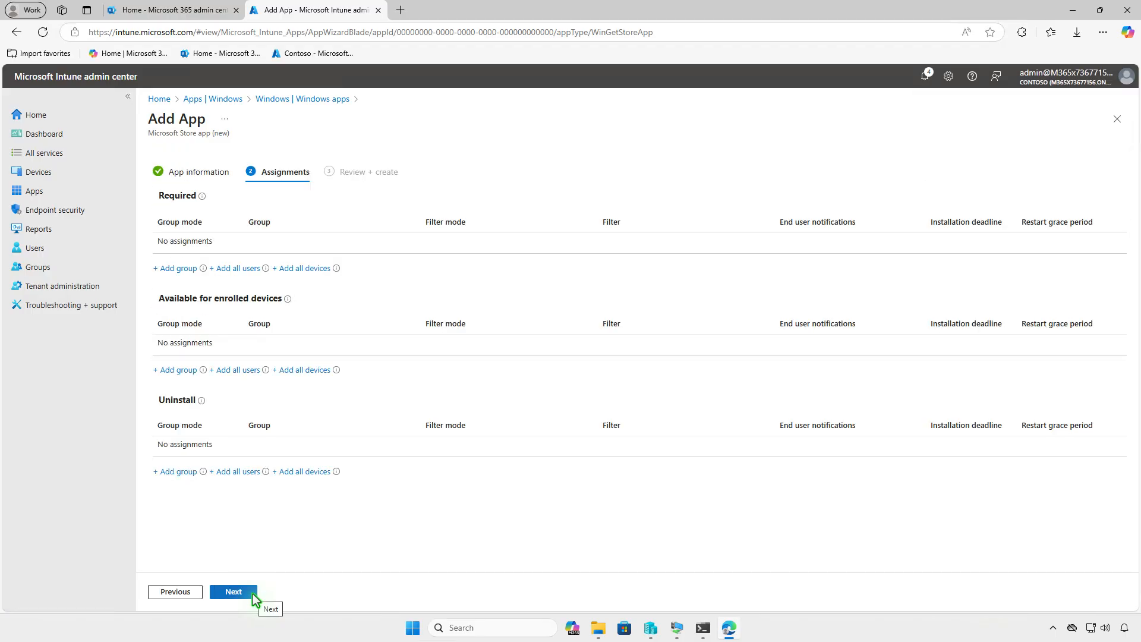
- Make the Evernote Store app available for enrolled devices to the Test_Users group and create the app
left_click(178, 371)
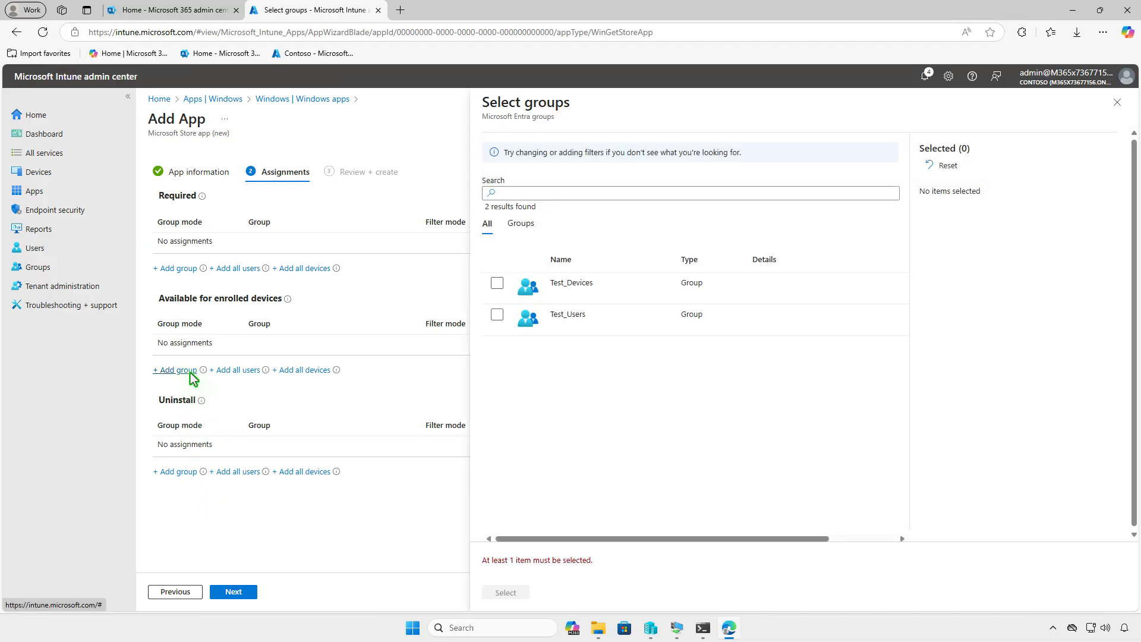
left_click(498, 315)
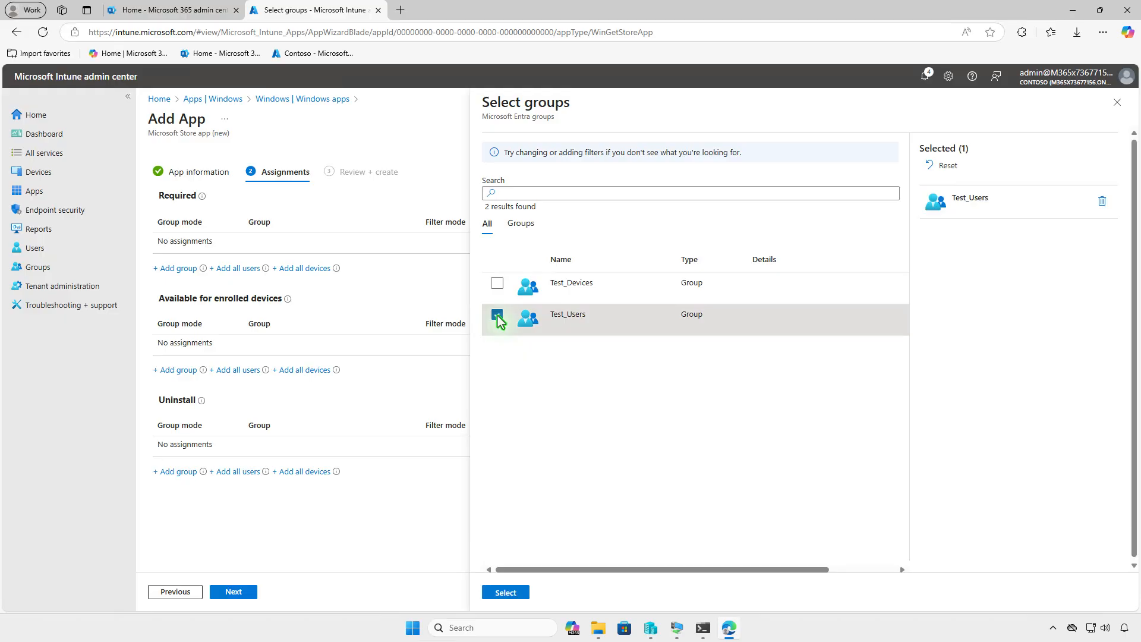
left_click(509, 593)
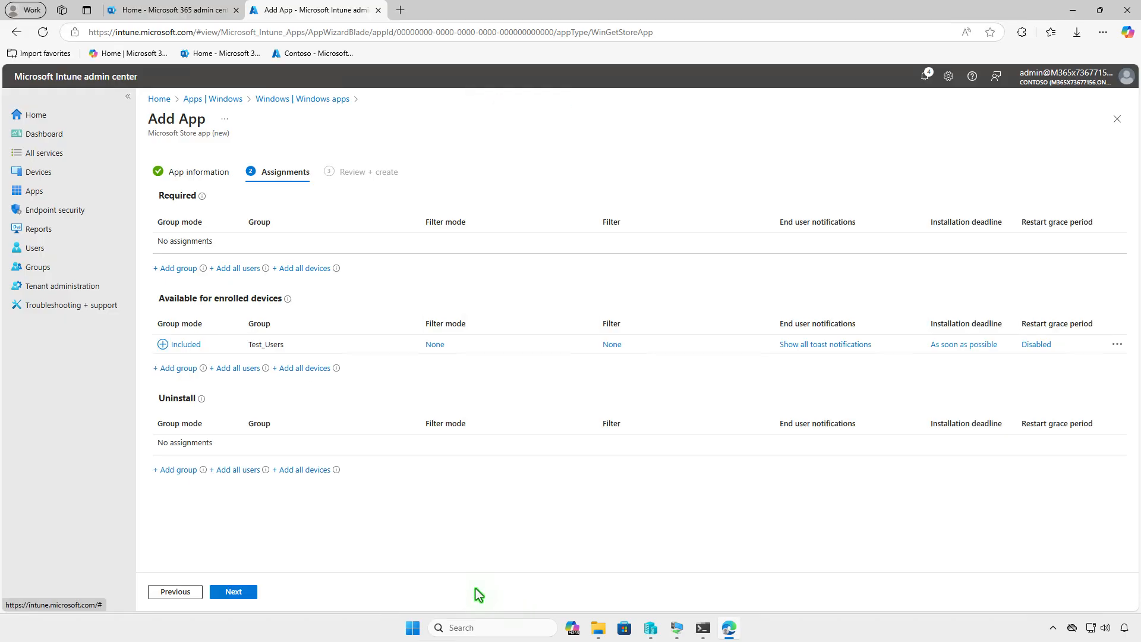
left_click(254, 593)
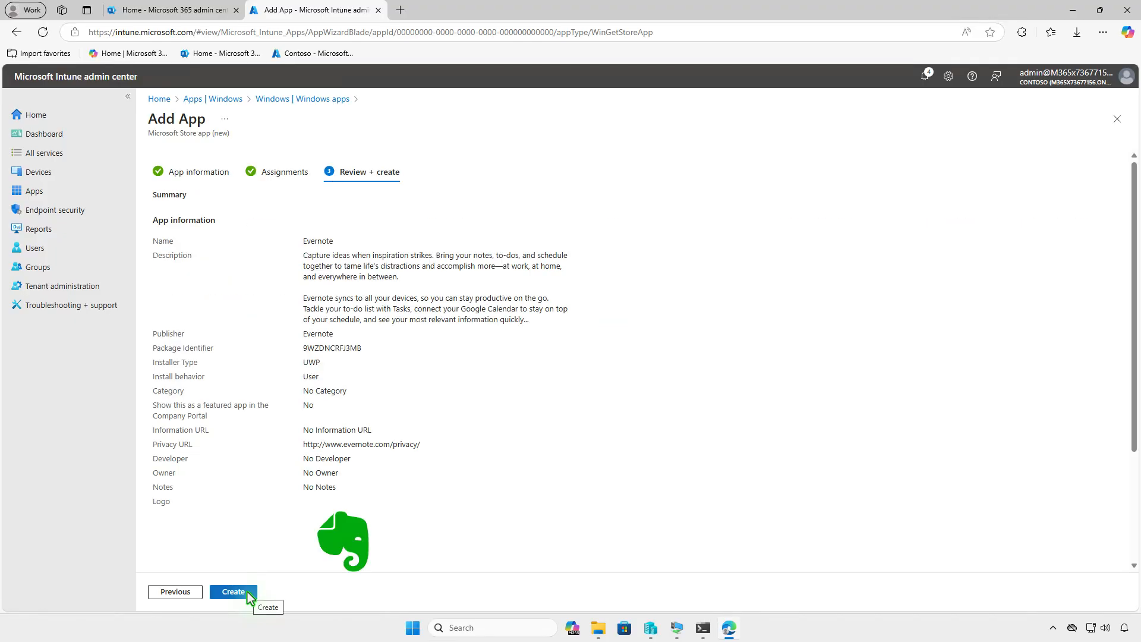
left_click(247, 592)
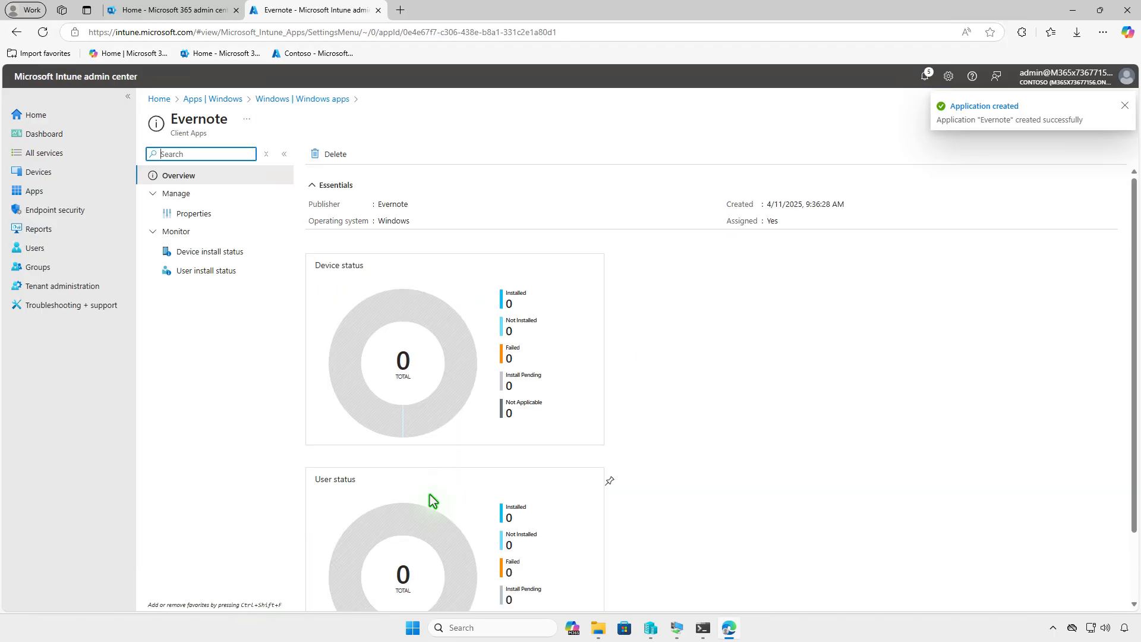
- Switch to the WIN10-CTL virtual machine and install Evernote from the Company Portal apps
left_click(1072, 10)
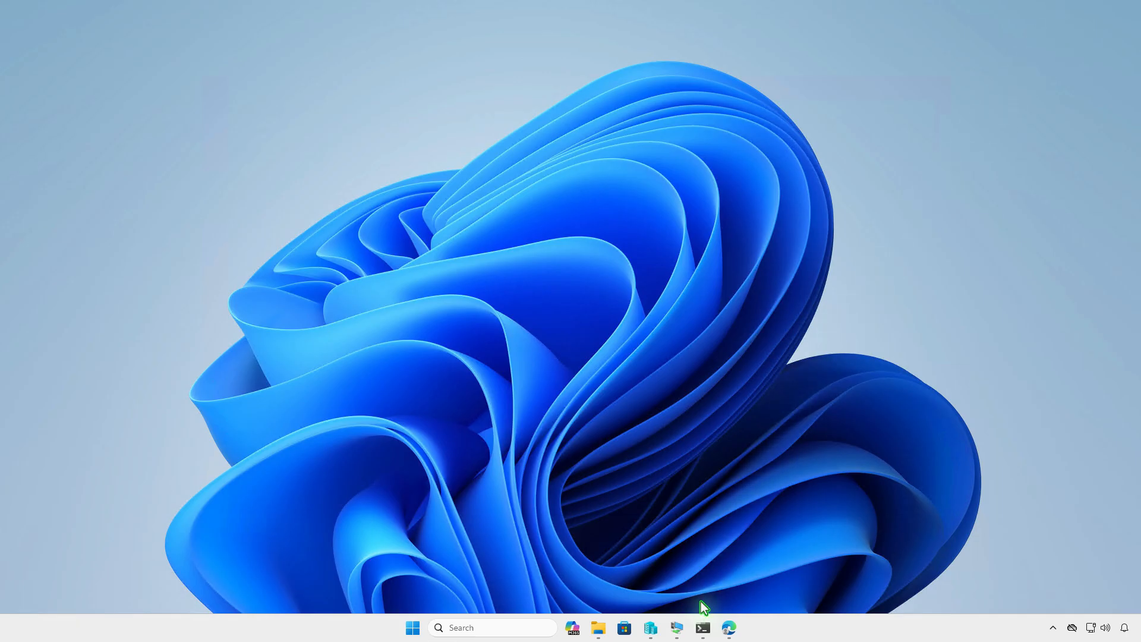
left_click(679, 628)
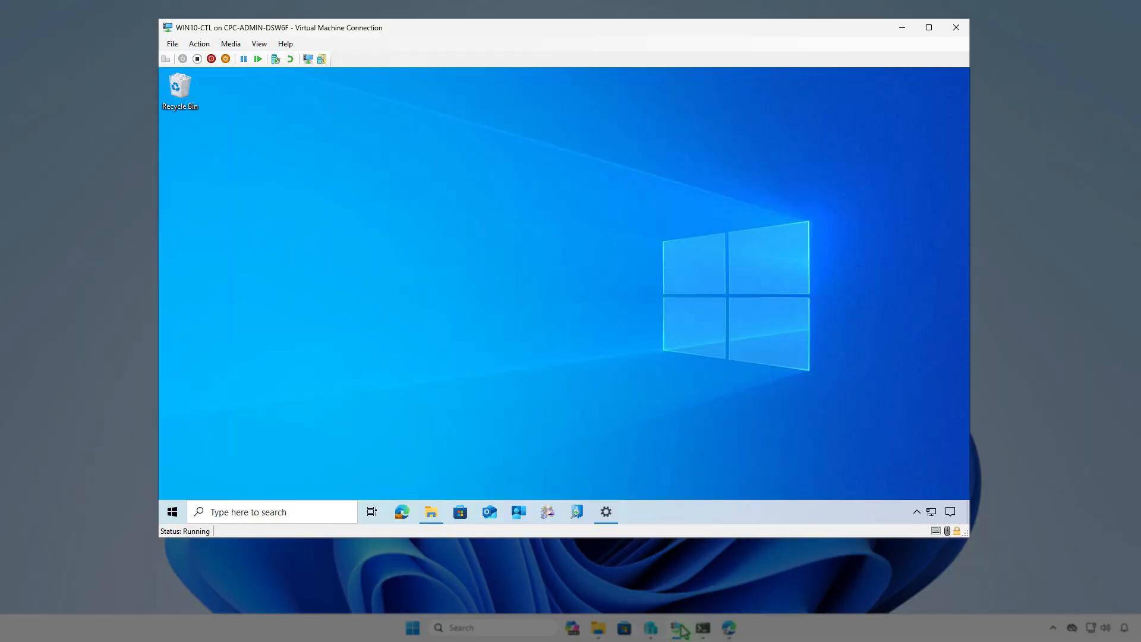
left_click(521, 518)
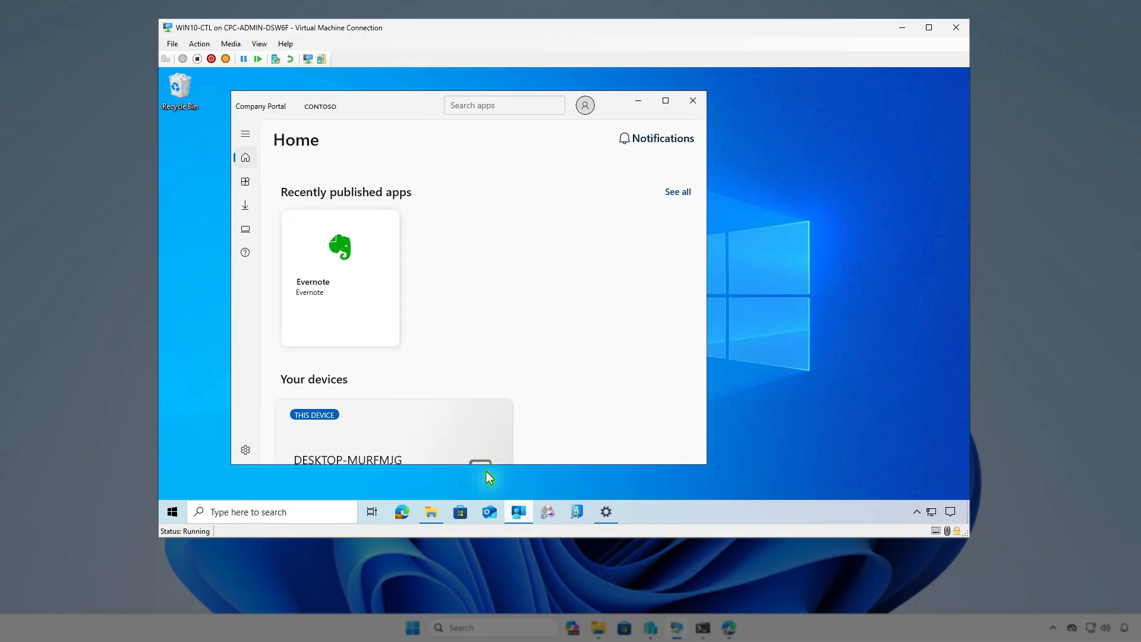
left_click(245, 185)
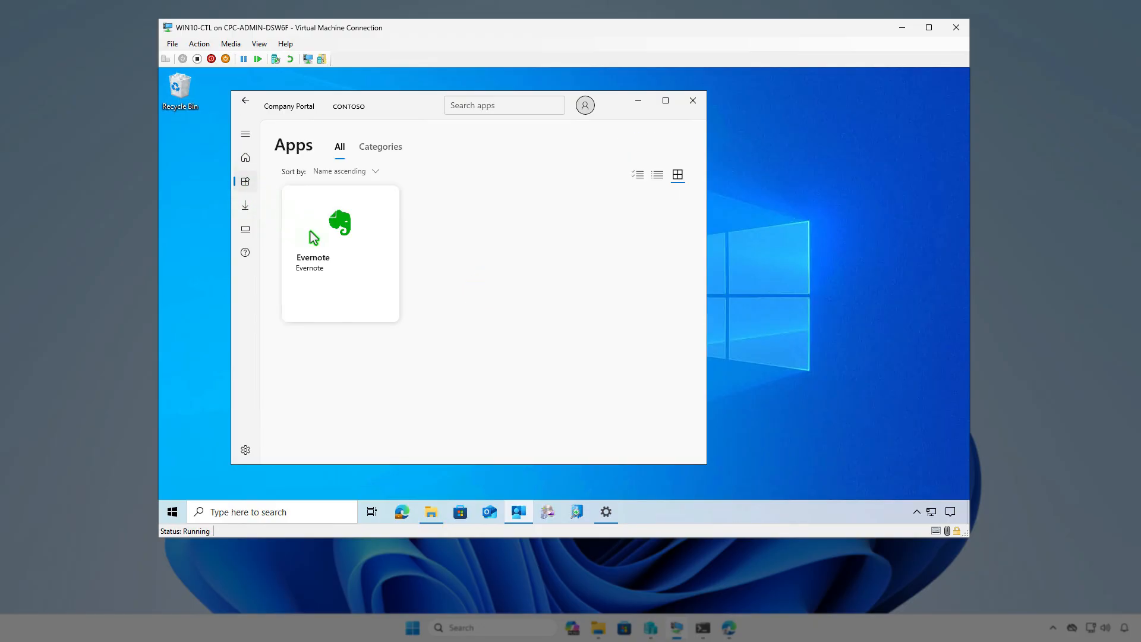
left_click(355, 274)
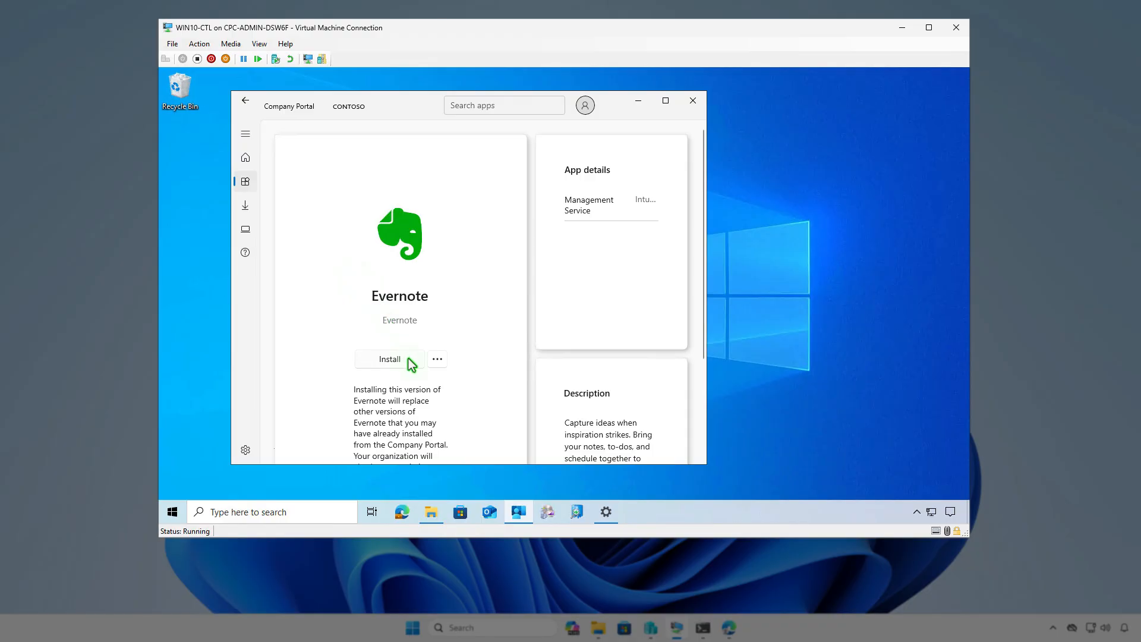
left_click(409, 358)
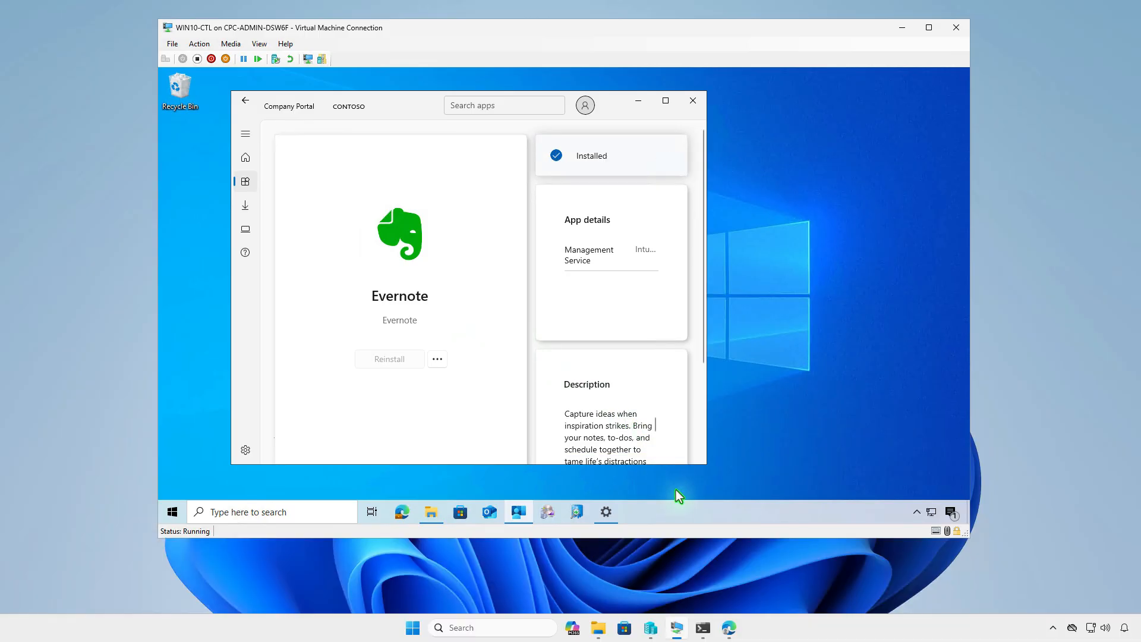
- Return to the Intune admin center and remove the Test_Users group from Evernote's Available for enrolled devices assignments
left_click(729, 628)
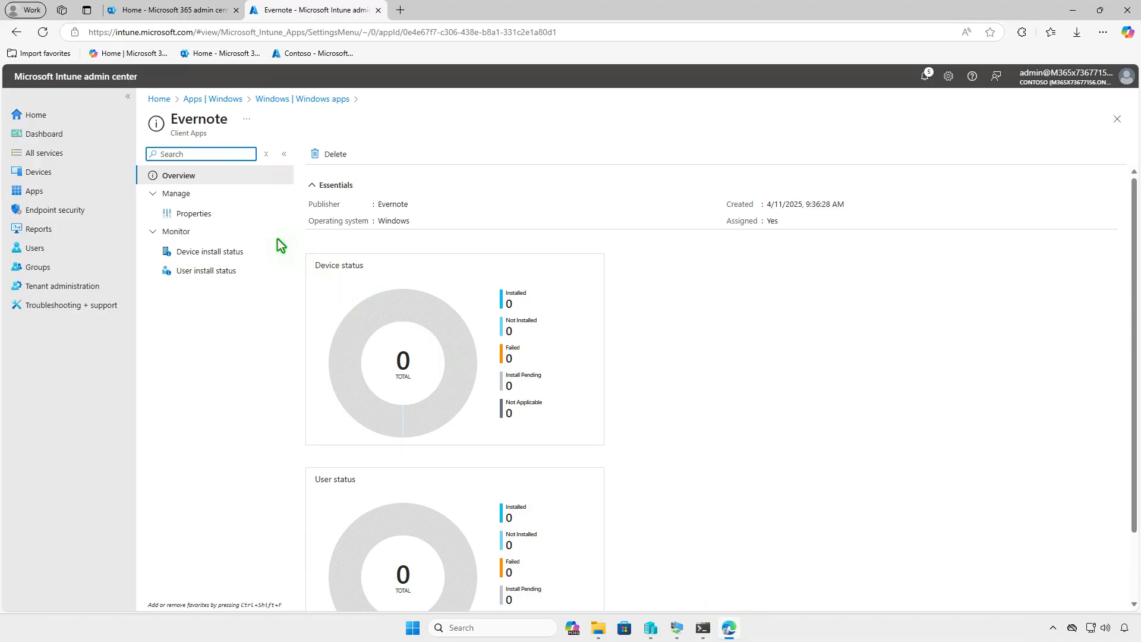
left_click(231, 215)
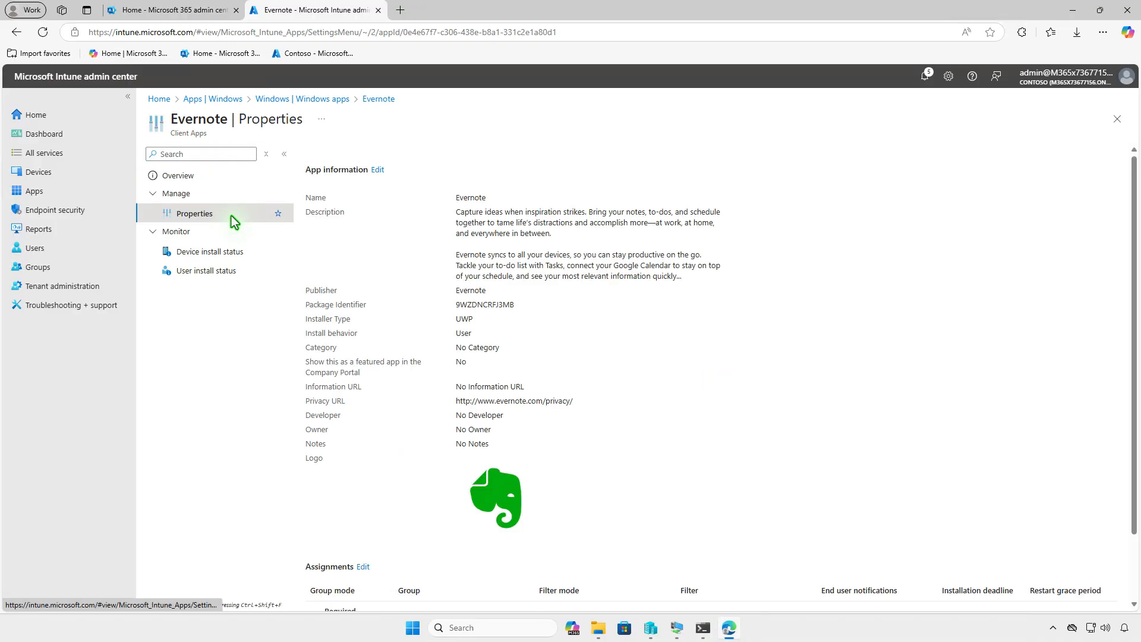
scroll(731, 360, "down", 1)
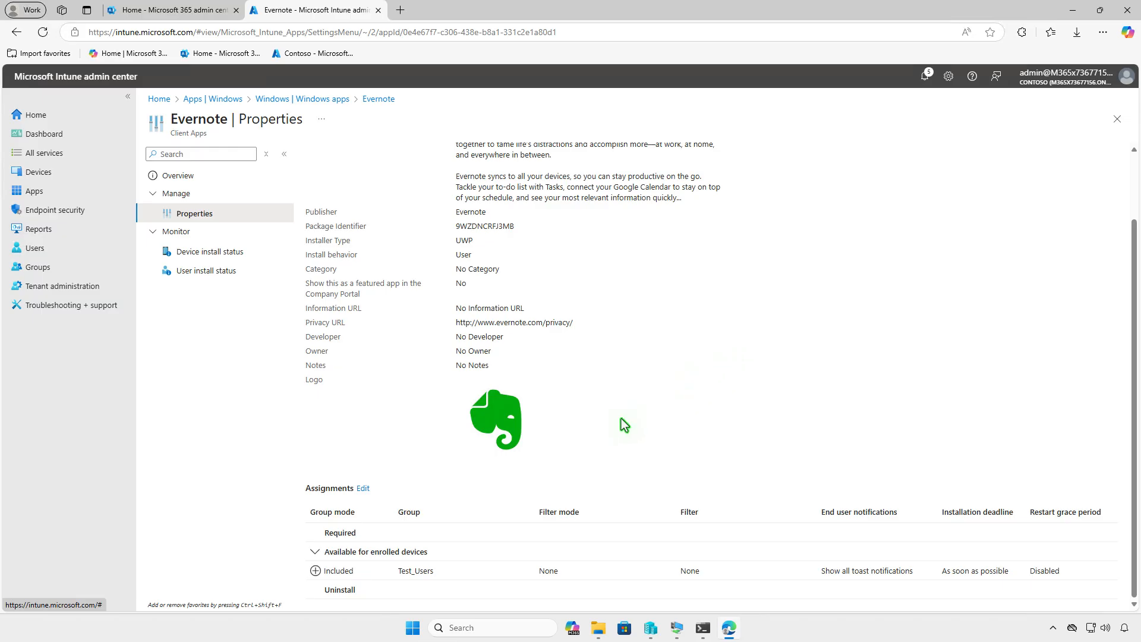
left_click(364, 489)
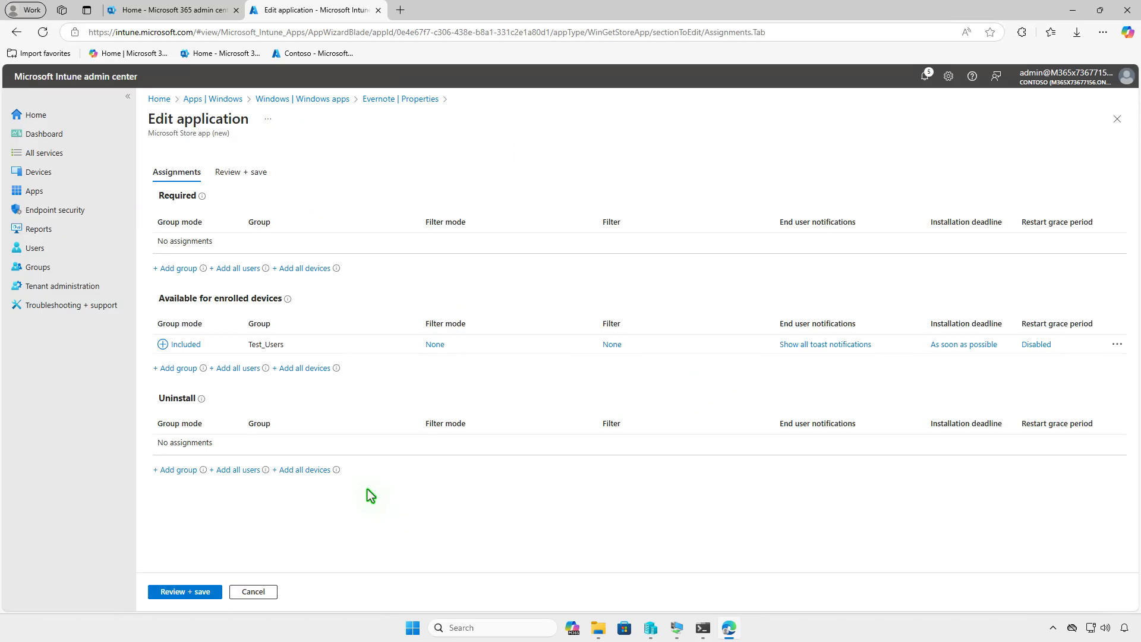
left_click(1117, 345)
left_click(1035, 355)
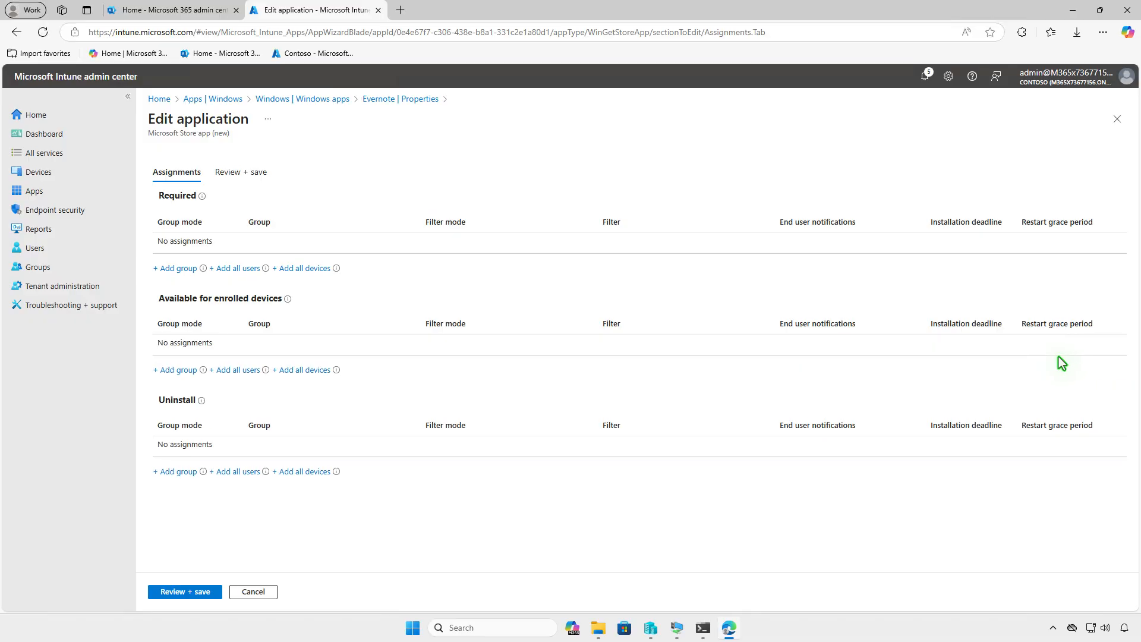
- Add the Test_Devices group to Evernote's Uninstall assignments and save the changes
left_click(182, 472)
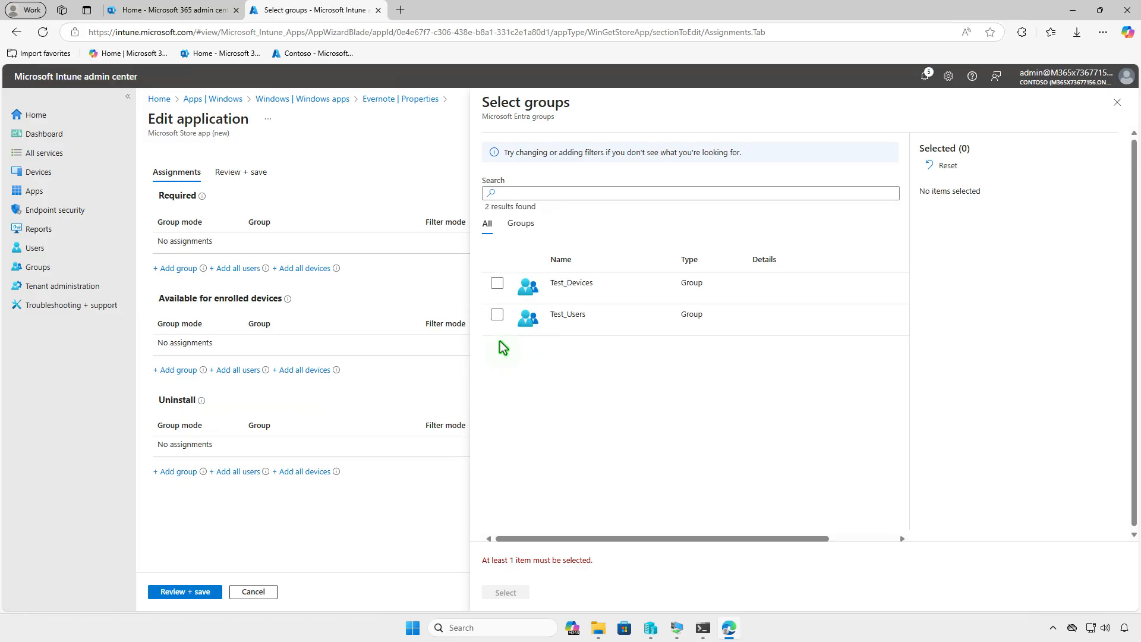
left_click(501, 291)
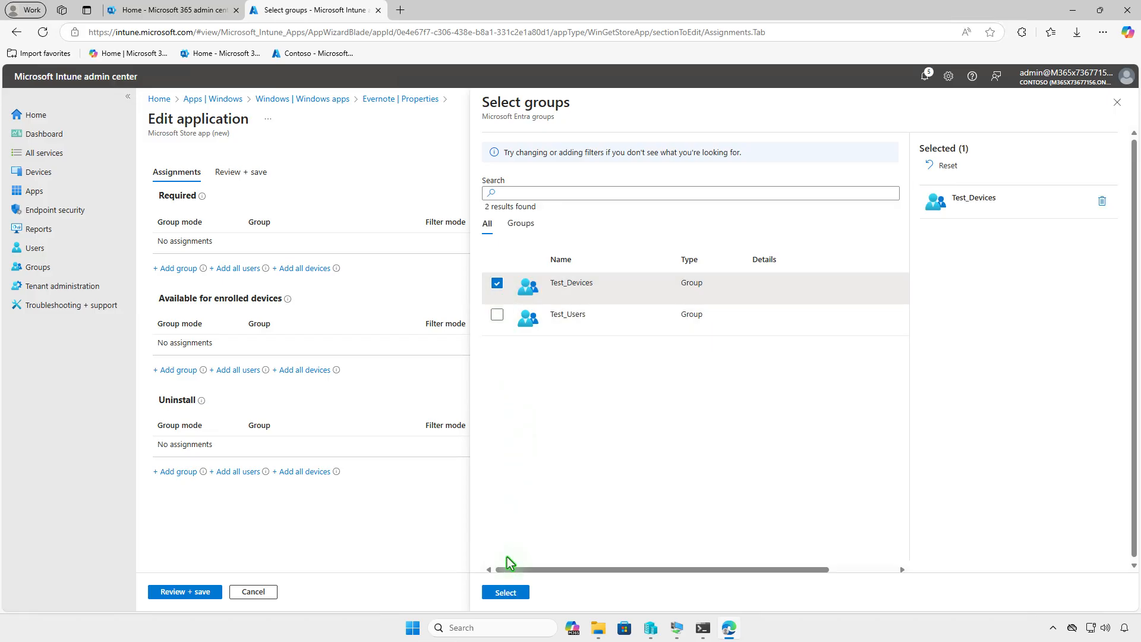
left_click(510, 593)
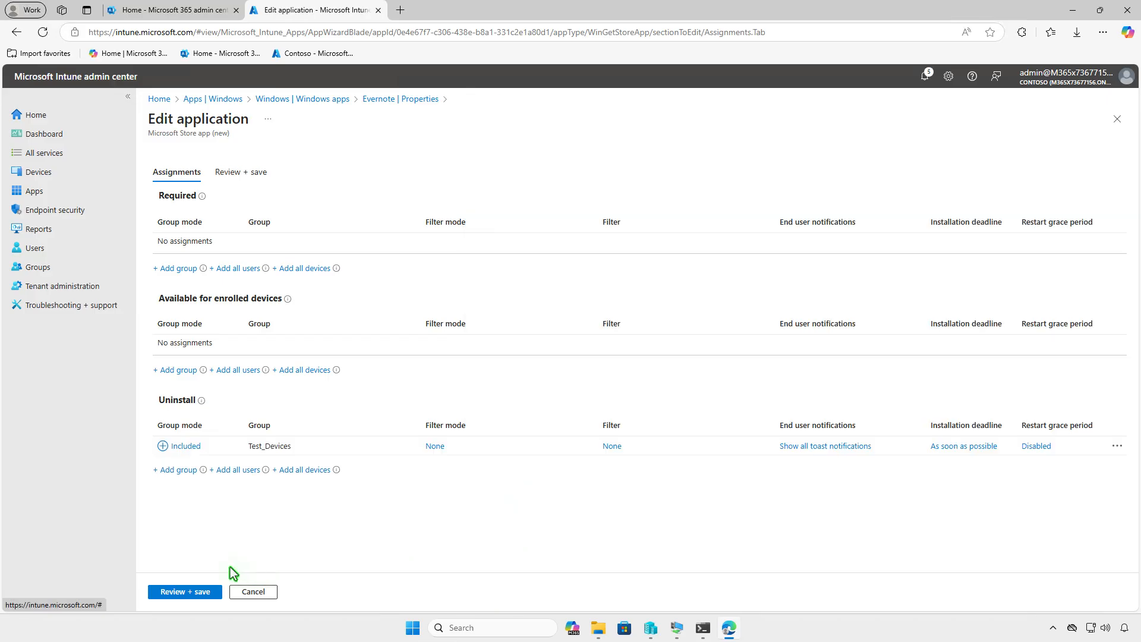
left_click(158, 594)
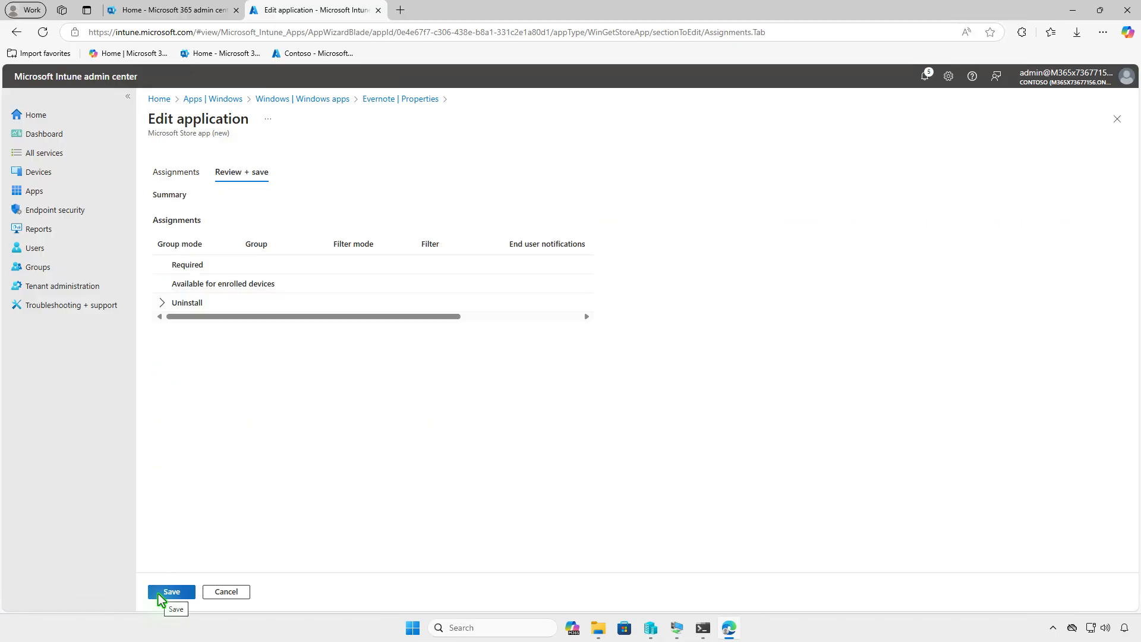
left_click(170, 592)
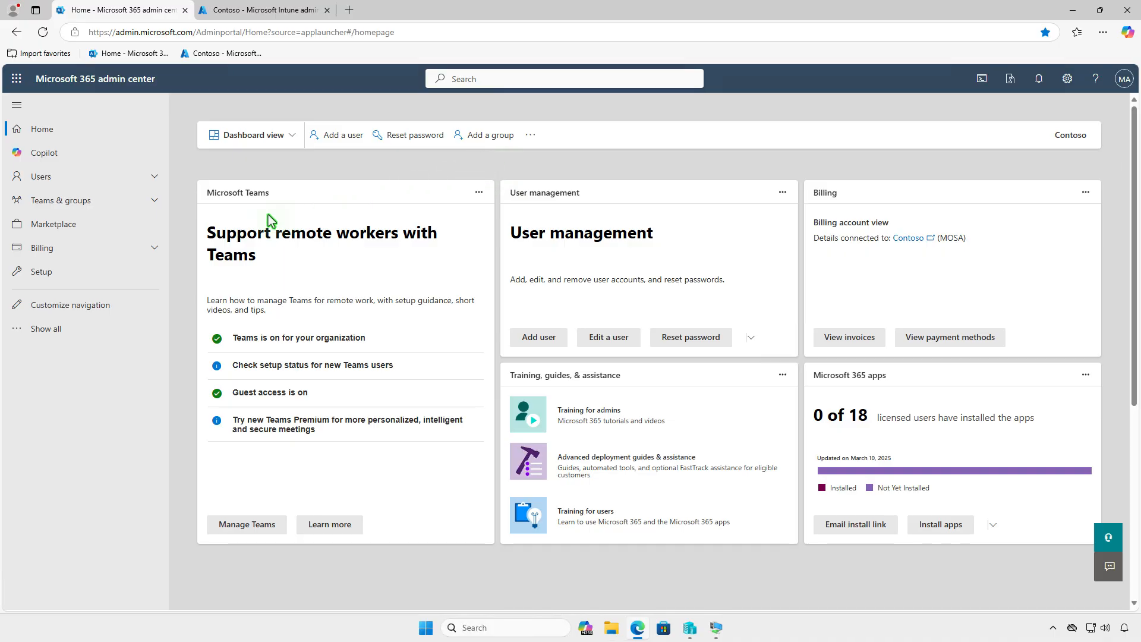
- In the Microsoft 365 admin center, view the billing licenses and check the Microsoft Intune Suite entry
left_click(131, 247)
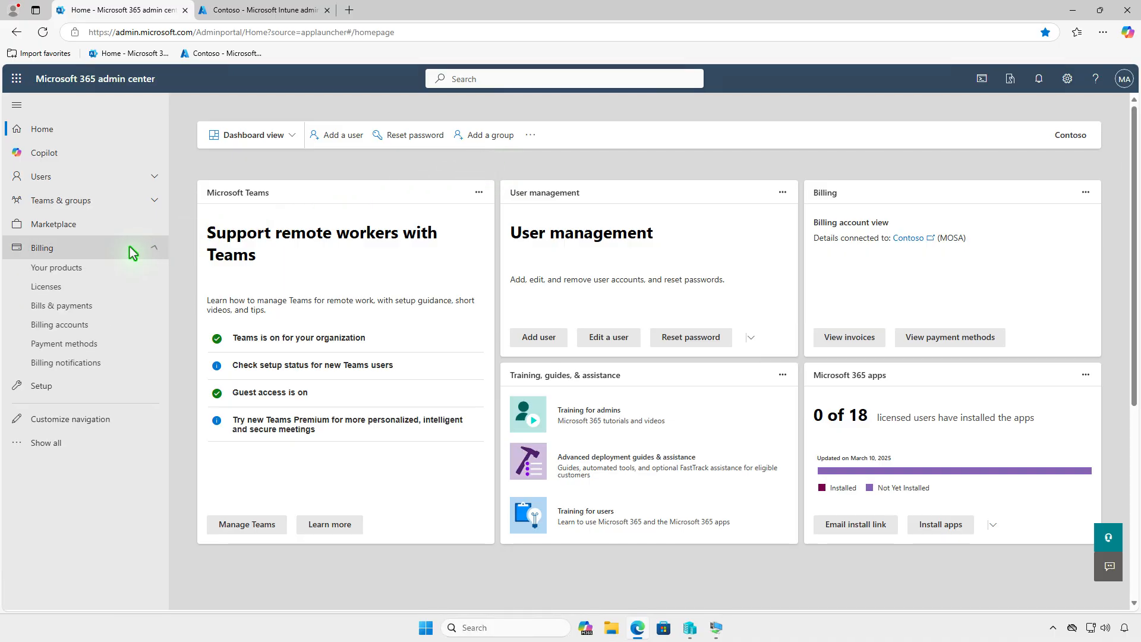
left_click(113, 290)
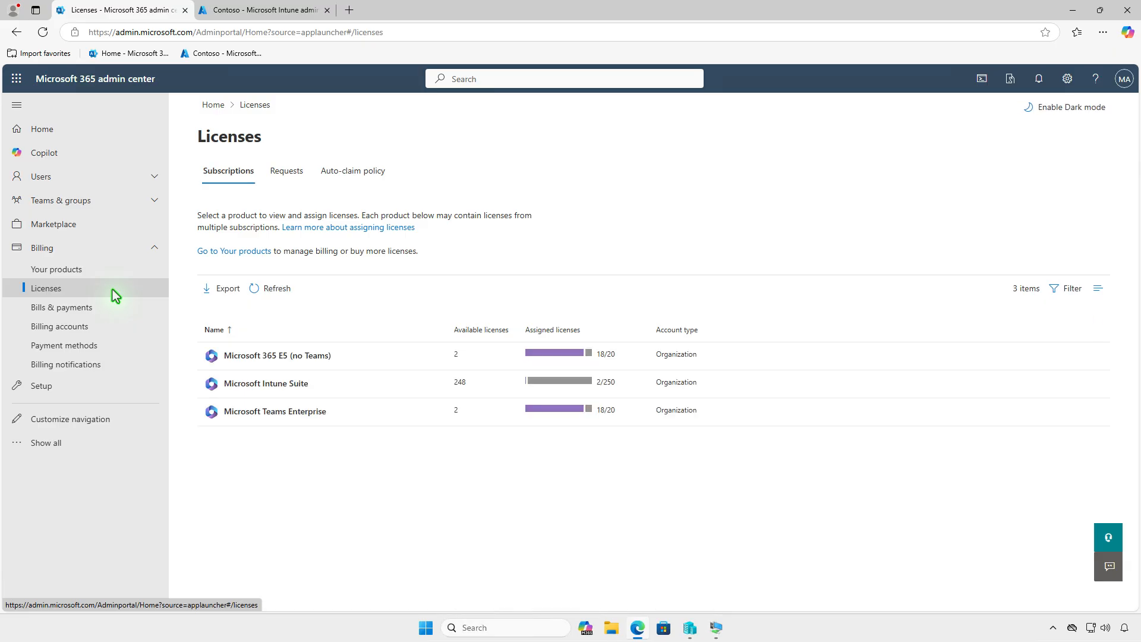
left_click(383, 381)
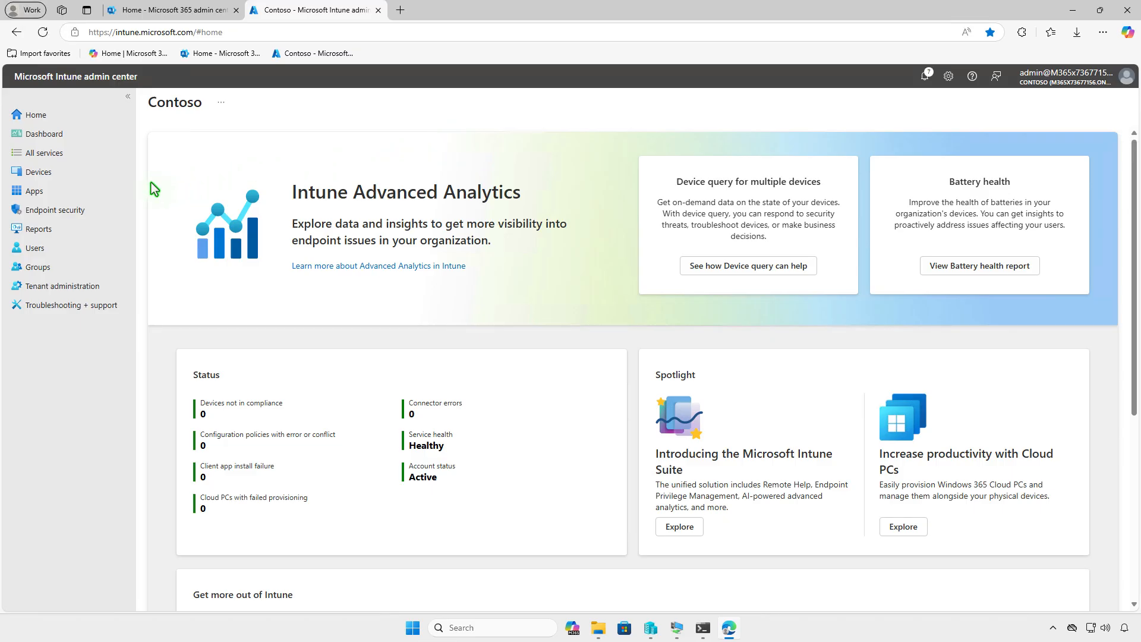
- In the Intune admin center, start creating a Windows app with the app type Enterprise App Catalog app
left_click(85, 191)
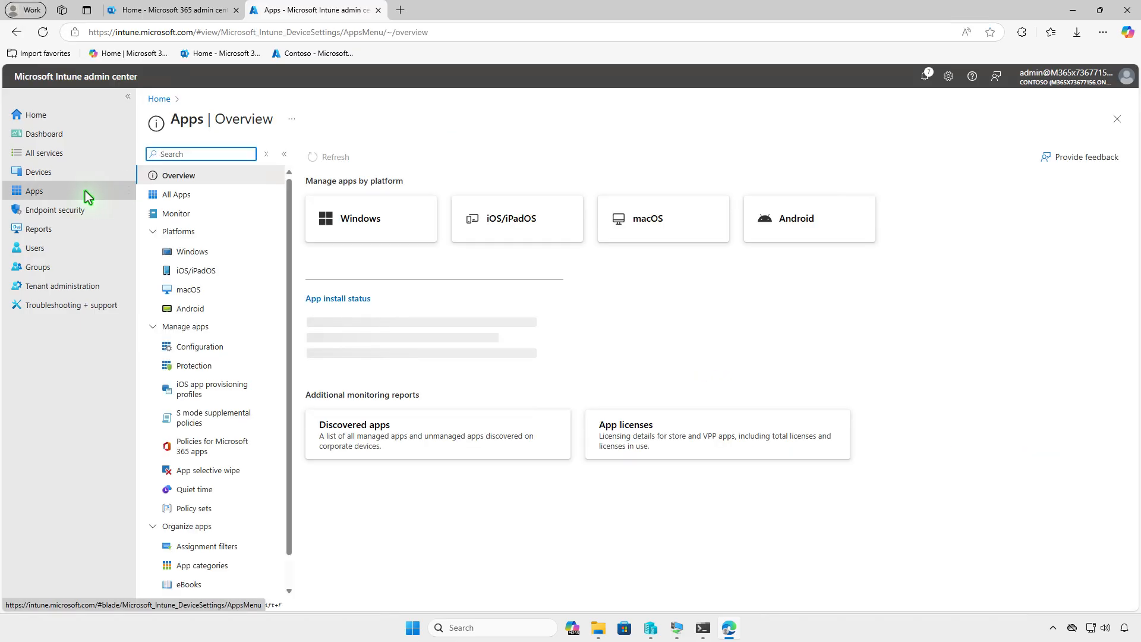
left_click(233, 252)
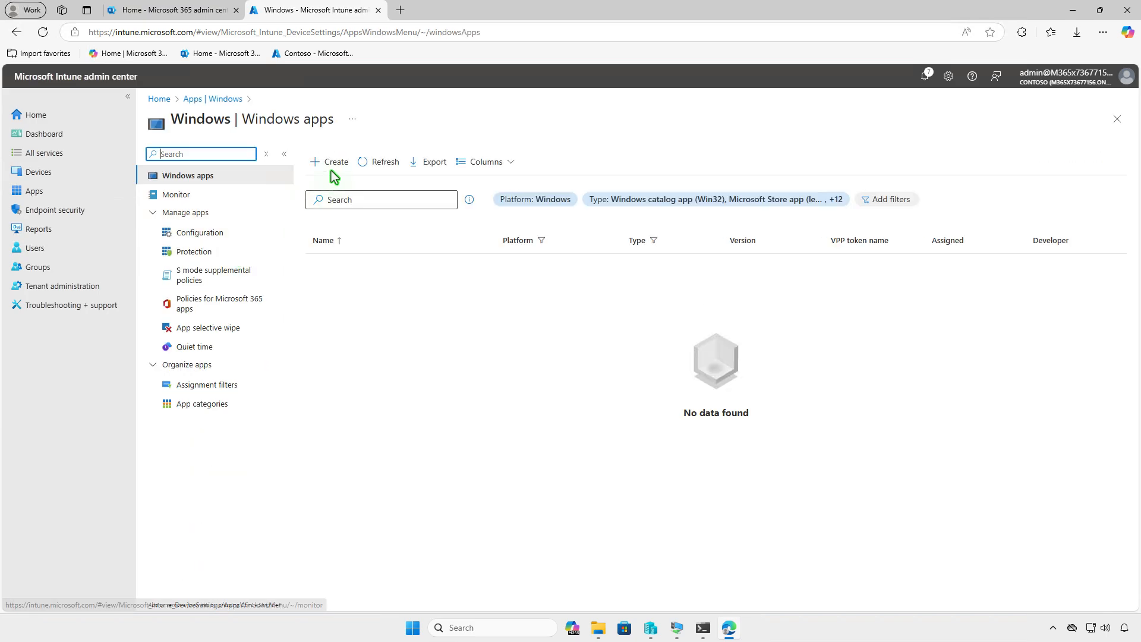
left_click(332, 164)
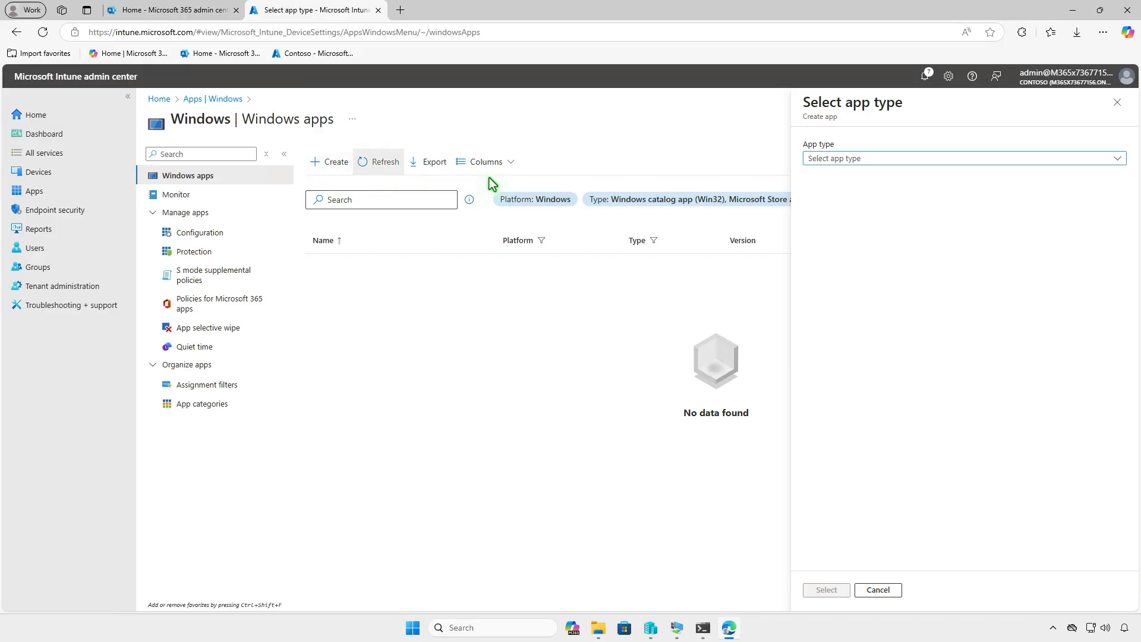
left_click(923, 156)
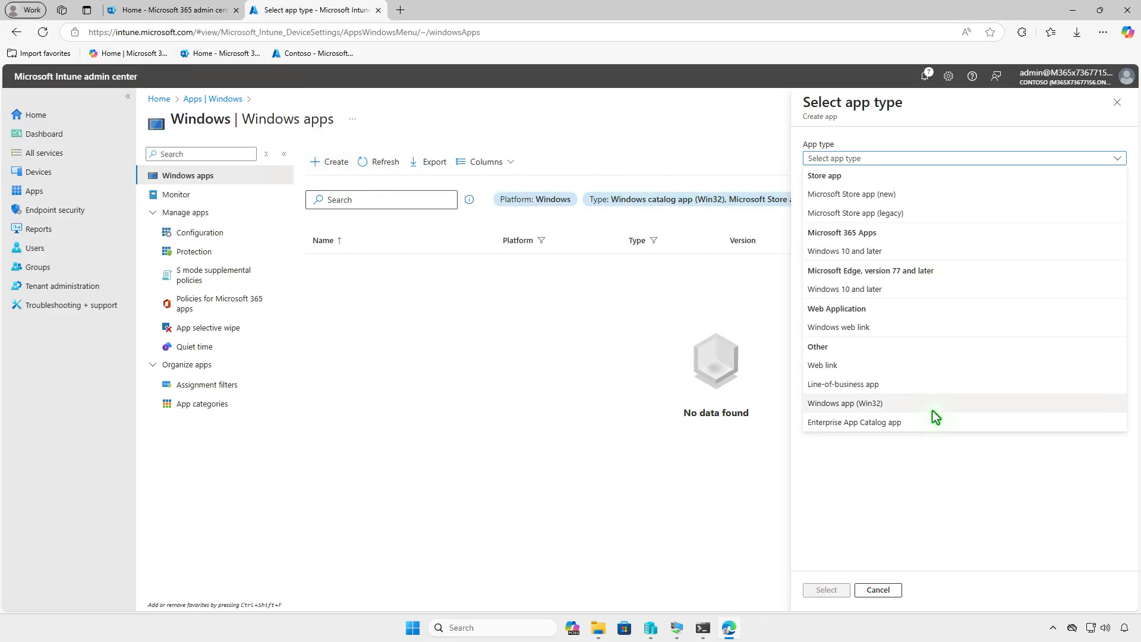
left_click(937, 427)
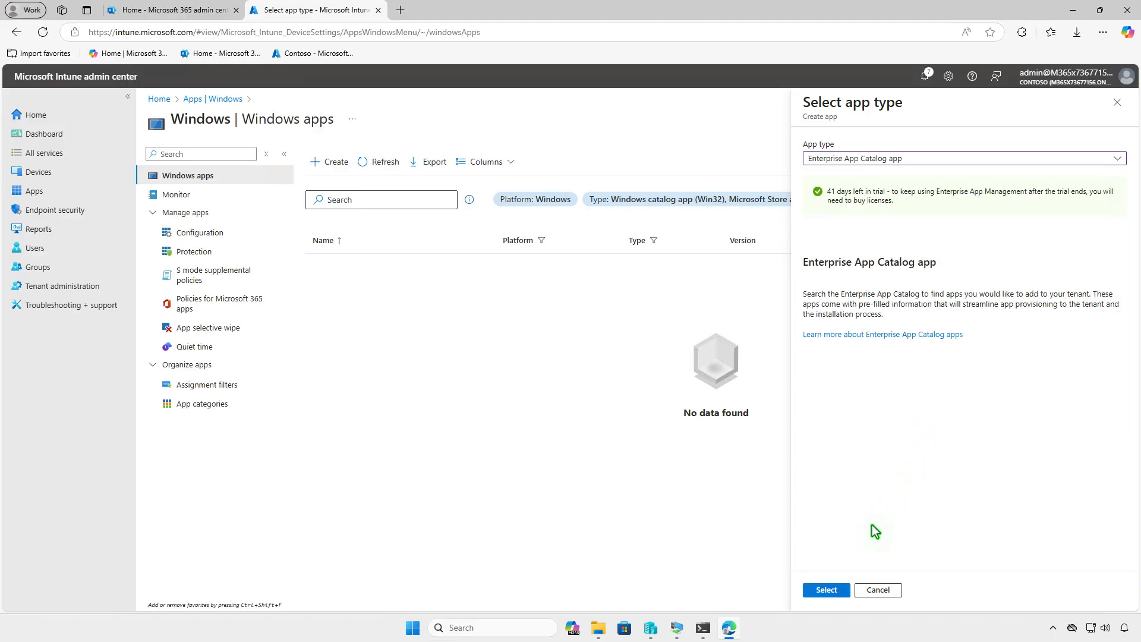
left_click(844, 591)
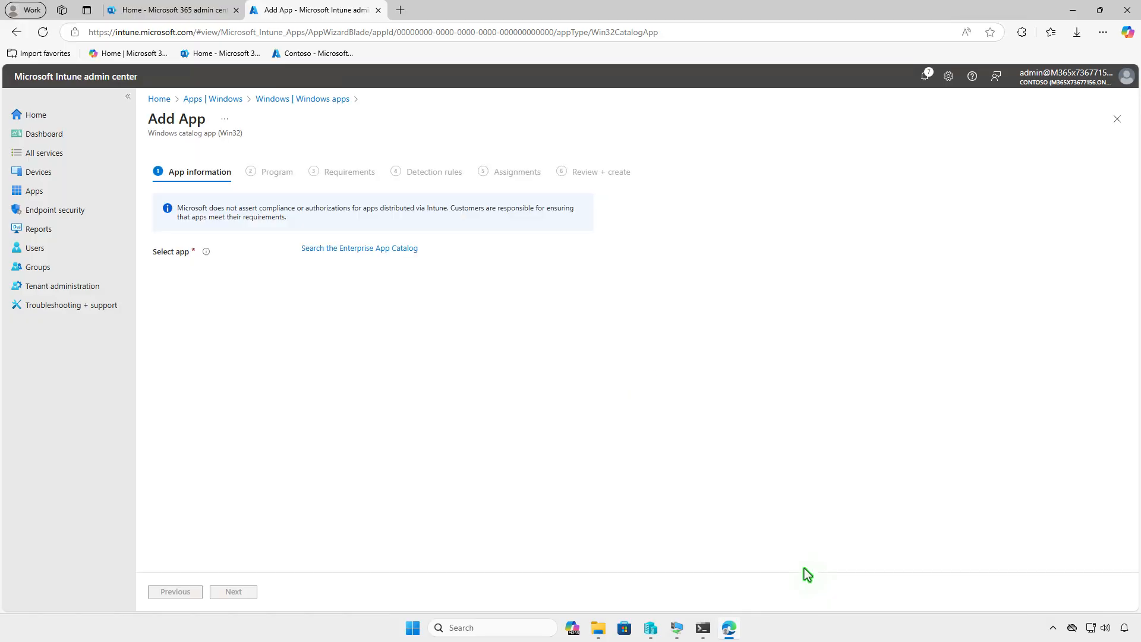
- Search the Enterprise App Catalog for evernote and select the Evernote en-US x64 package, version 10.134.4
left_click(411, 252)
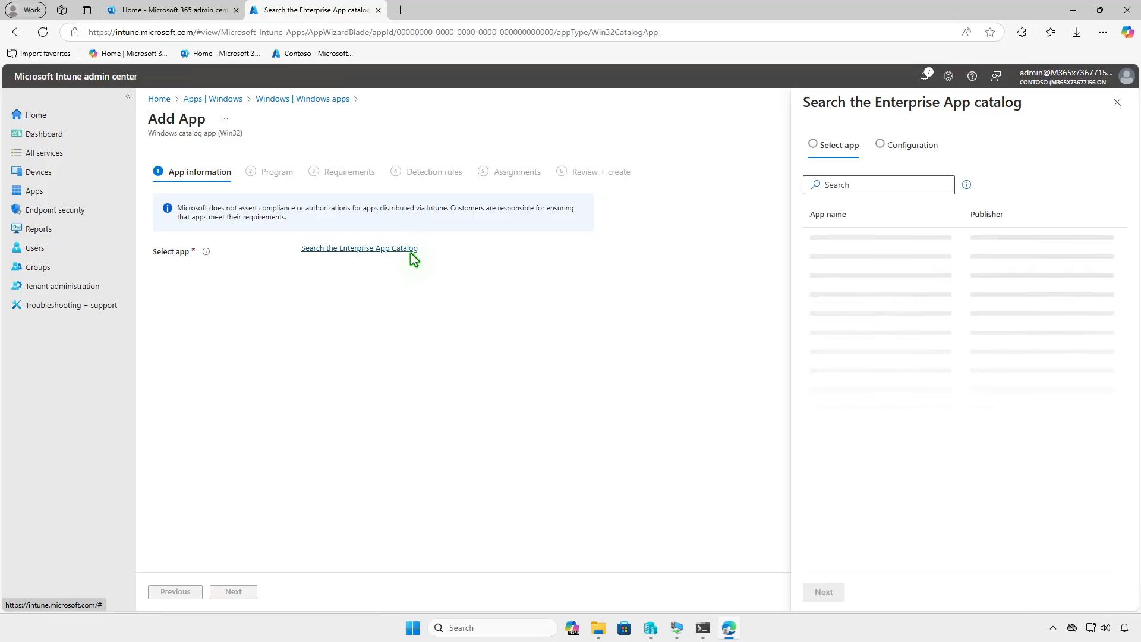
left_click(872, 188)
type("evernote")
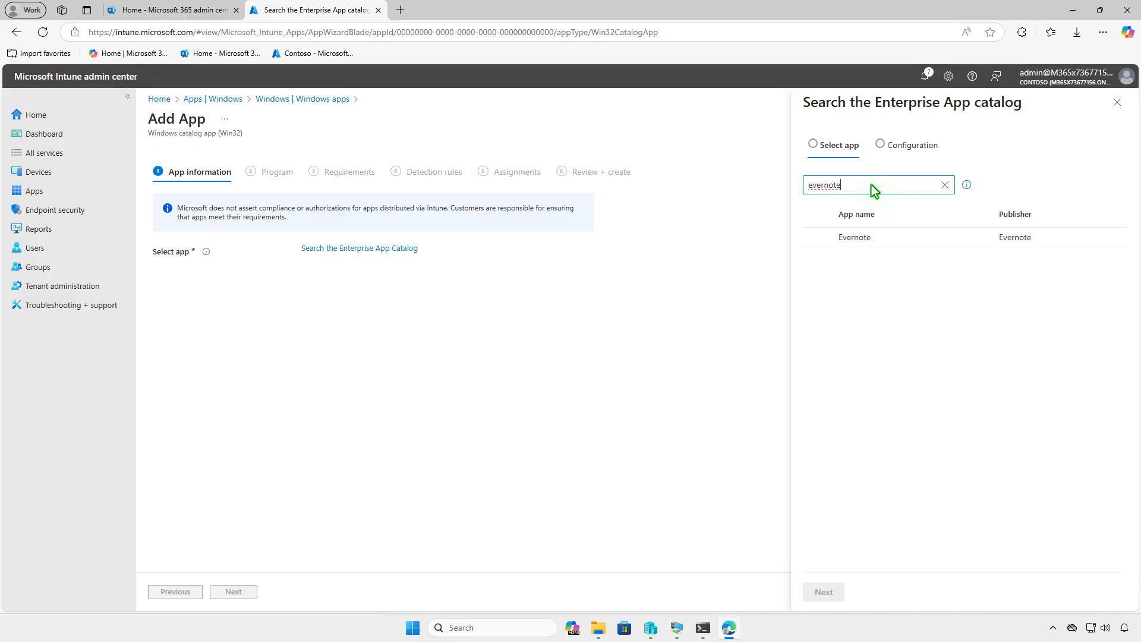
left_click(898, 241)
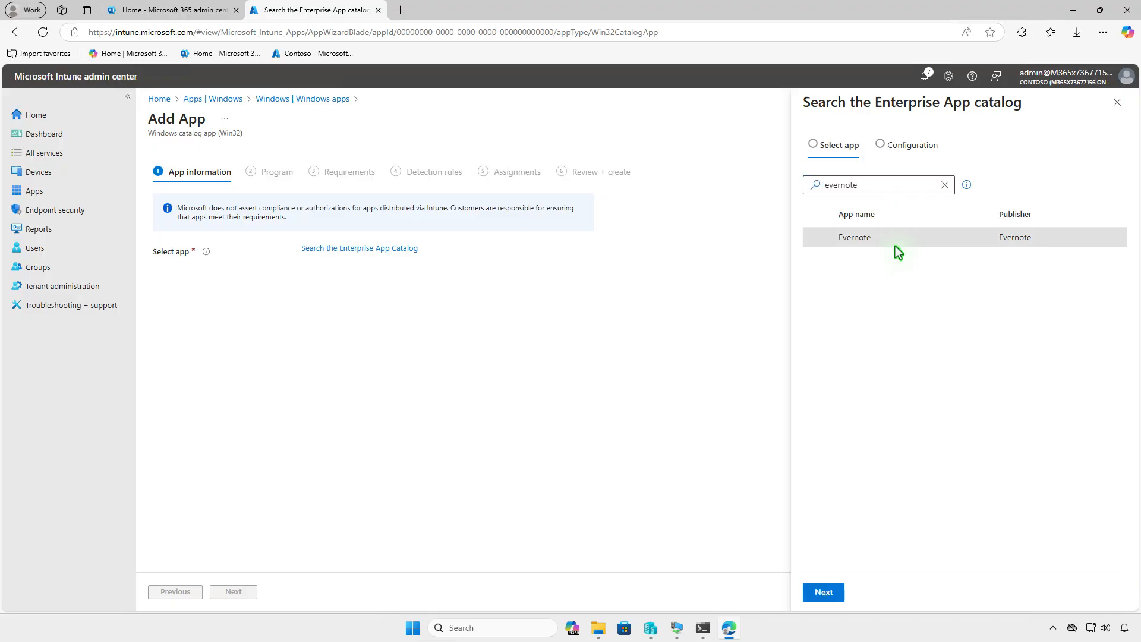
left_click(837, 592)
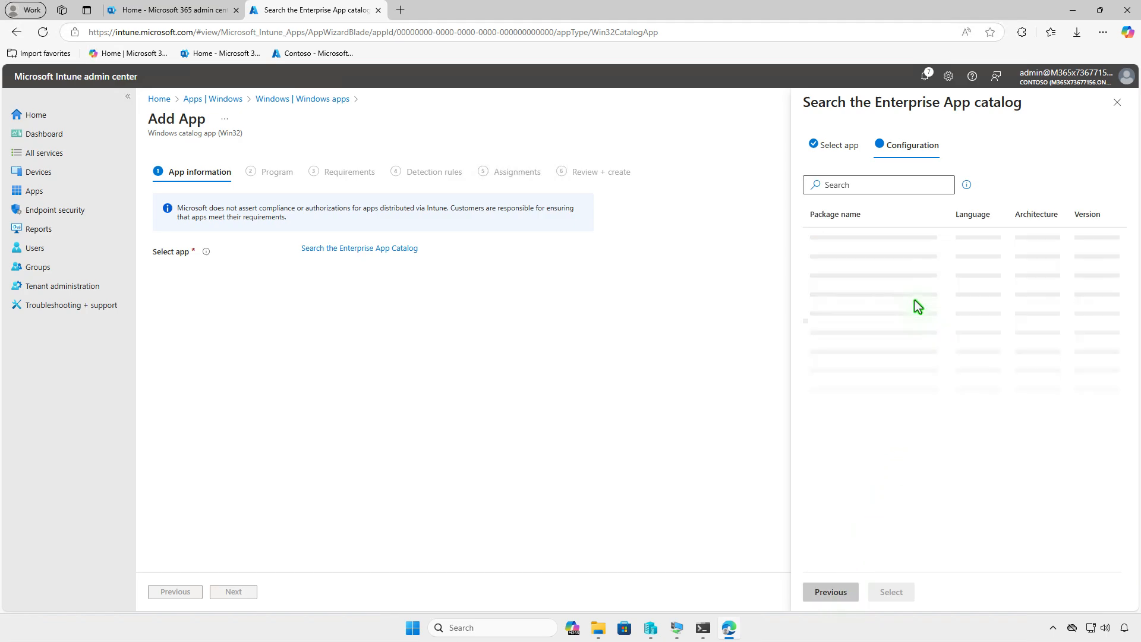
left_click(915, 297)
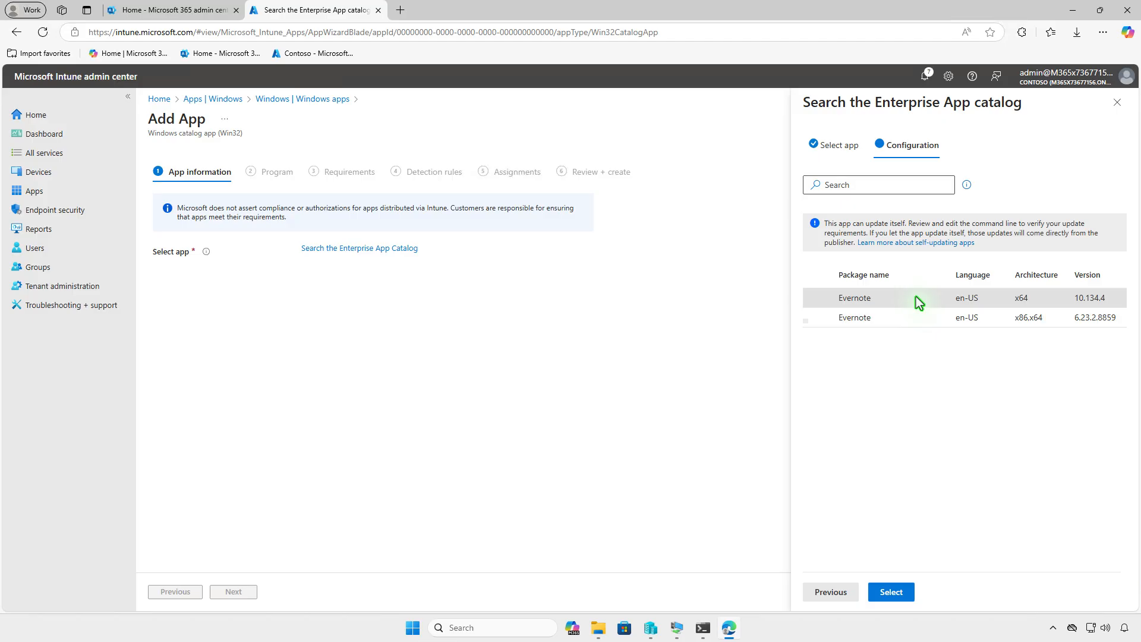
left_click(891, 592)
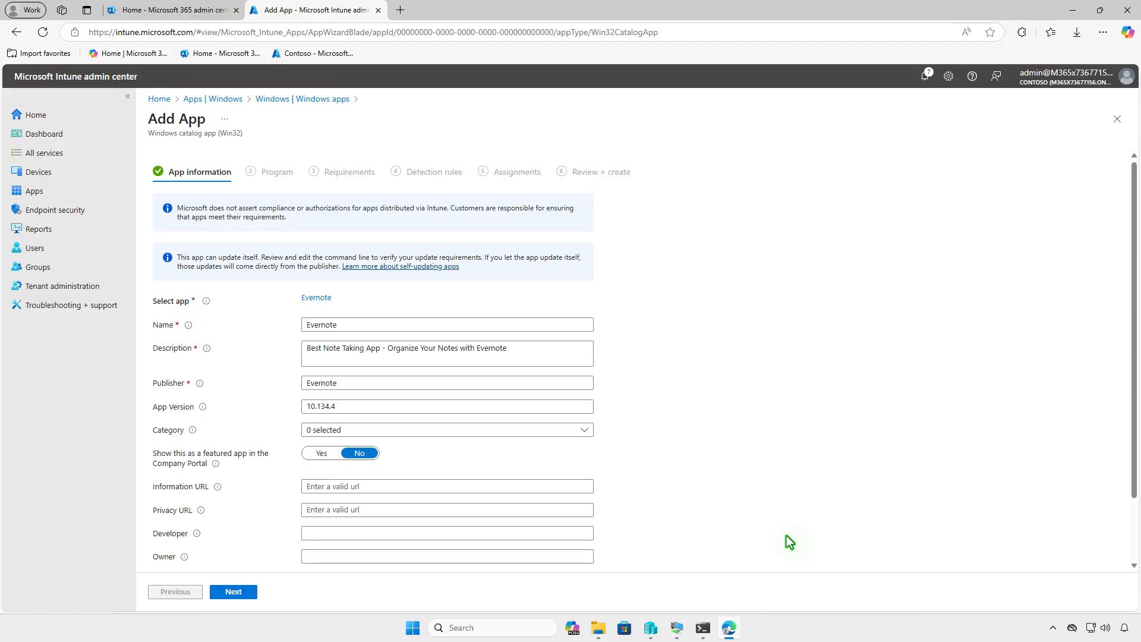
- Keep the prefilled app information, program, requirements and detection rules for Evernote and proceed to the assignments
scroll(785, 536, "down", 2)
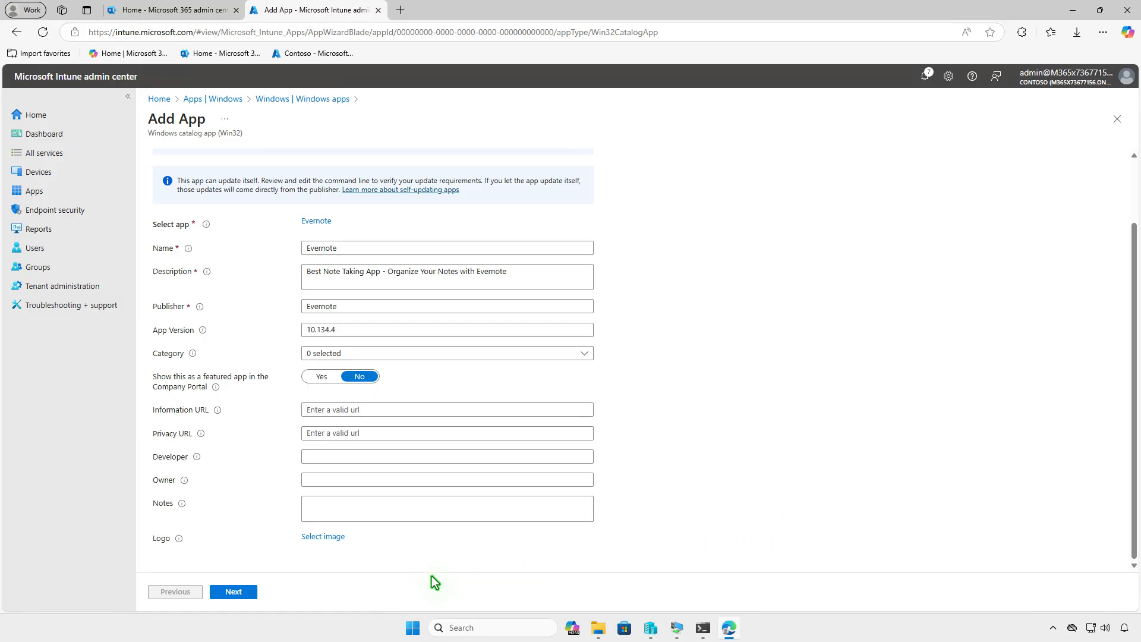
left_click(248, 590)
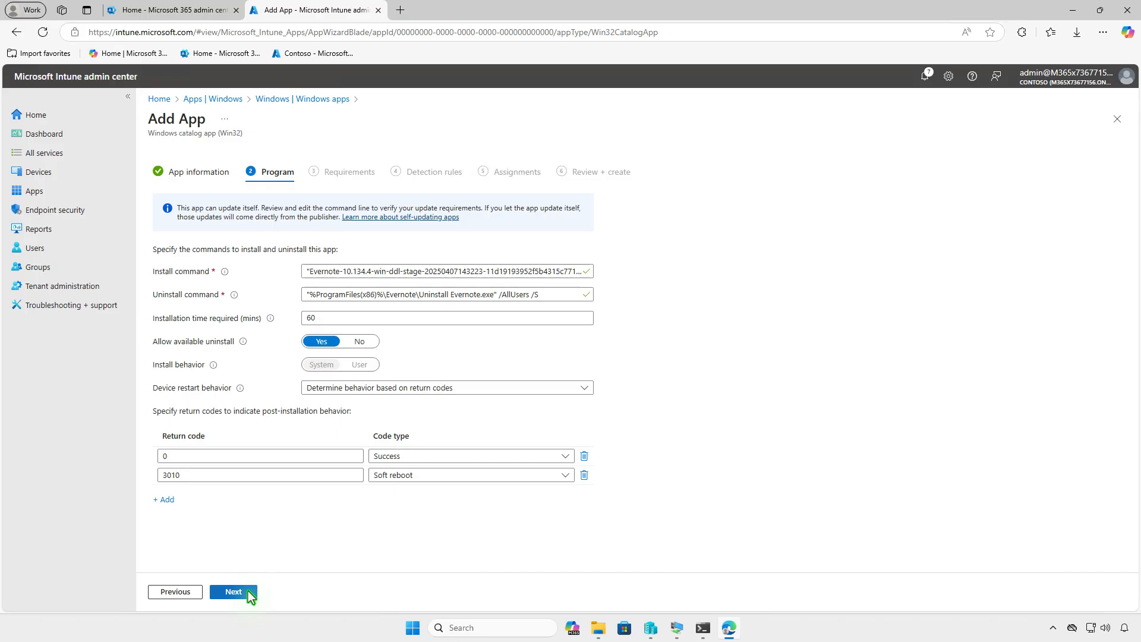
left_click(248, 591)
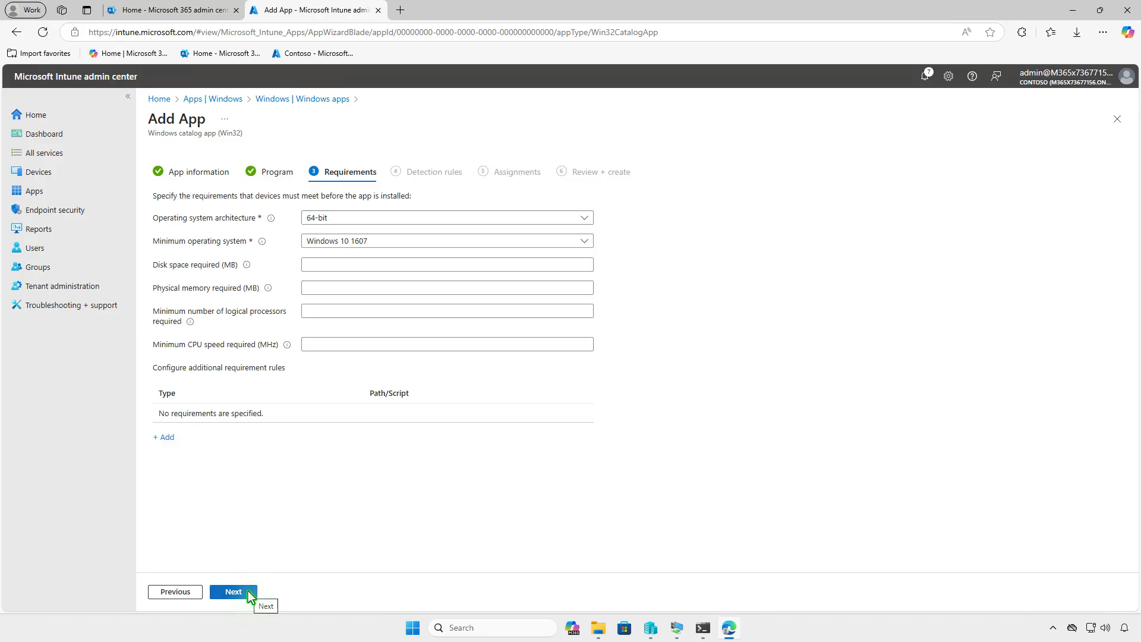
left_click(249, 593)
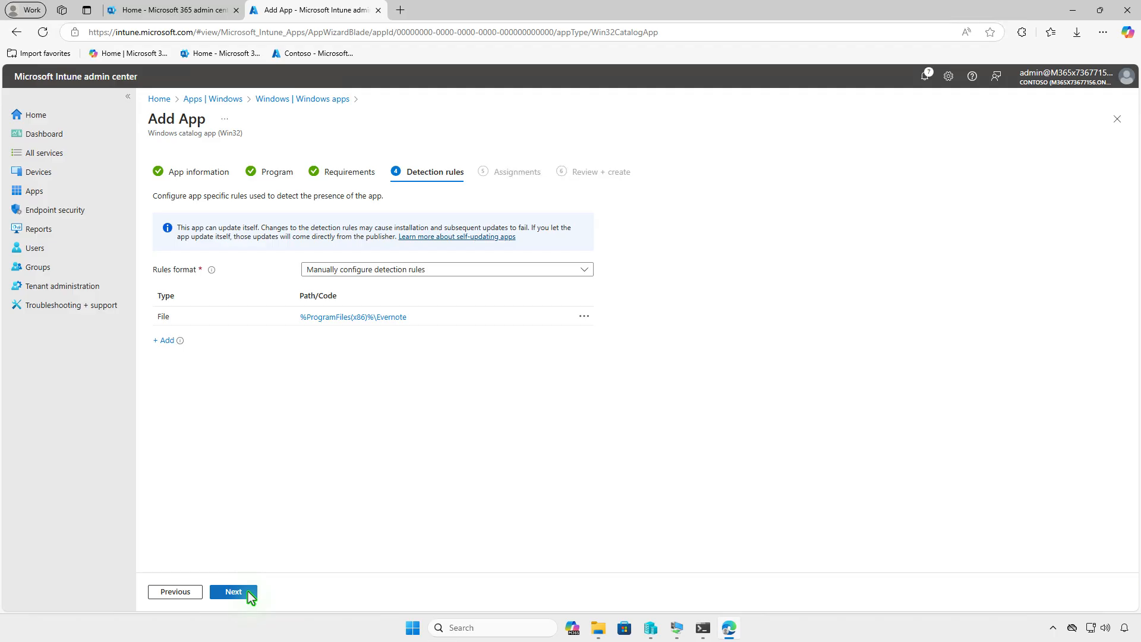
left_click(249, 594)
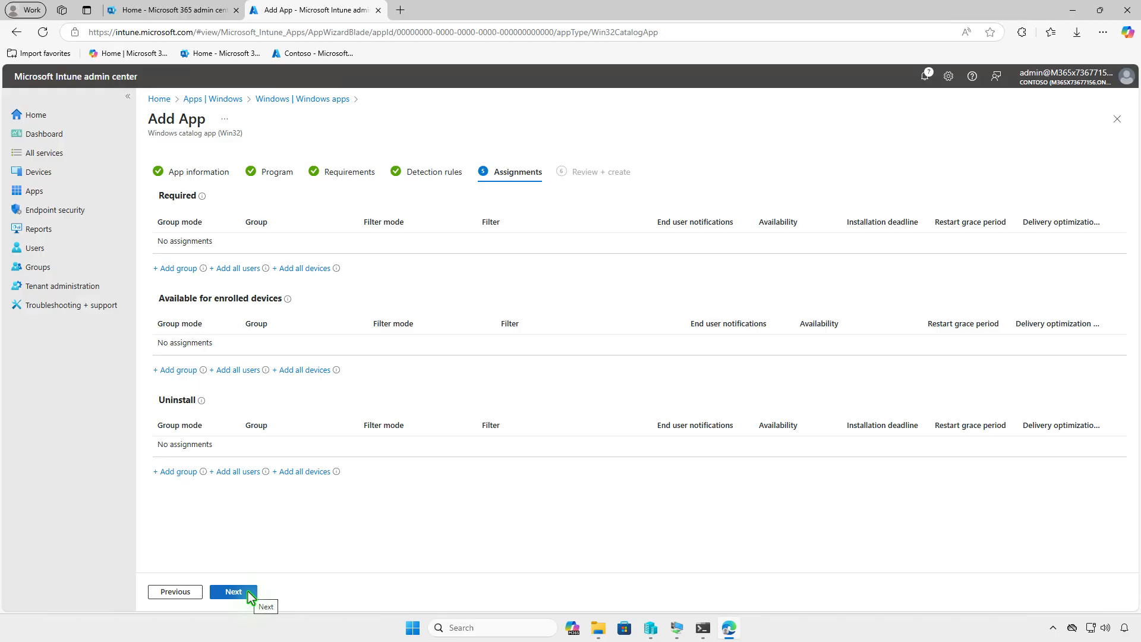
- Assign the Evernote catalog app as Required to the Test_Devices group and add the app
left_click(191, 270)
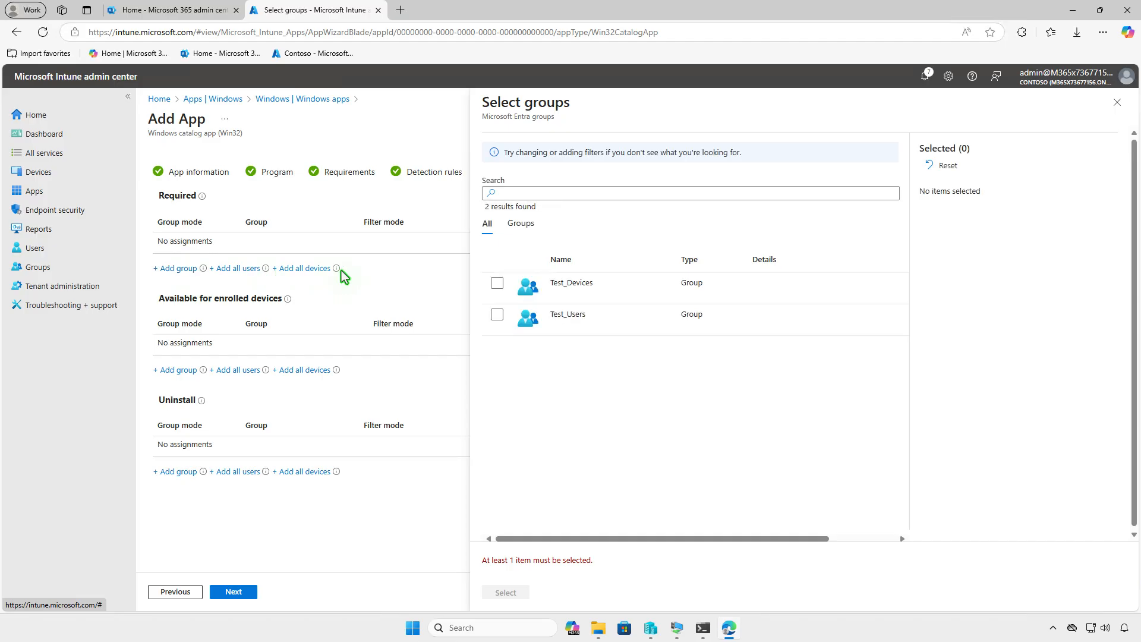
left_click(498, 284)
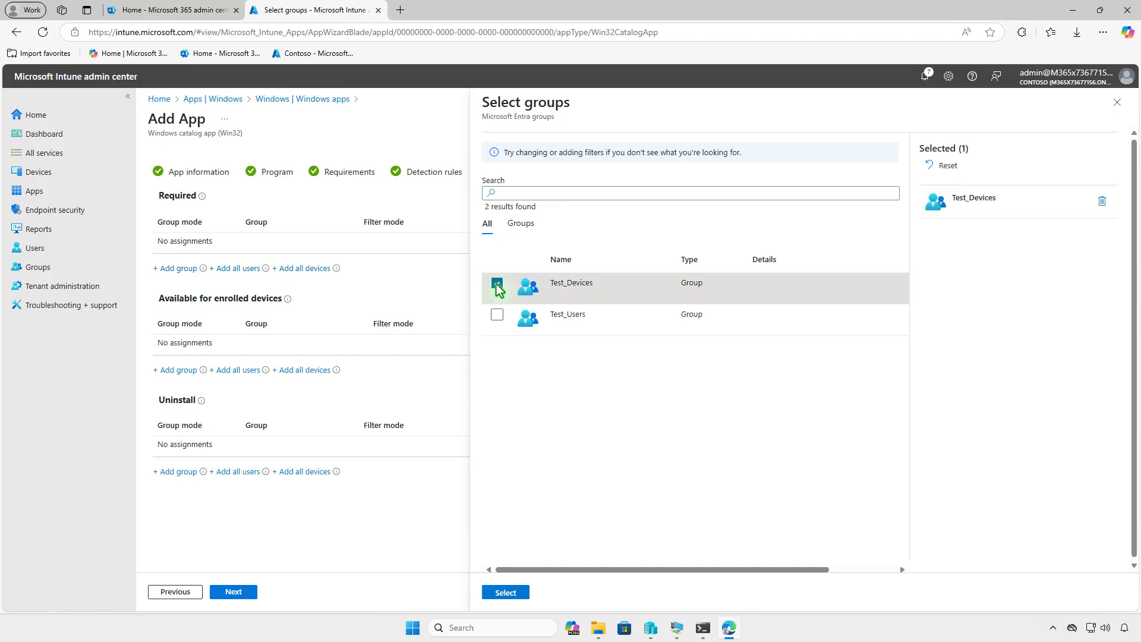
left_click(506, 593)
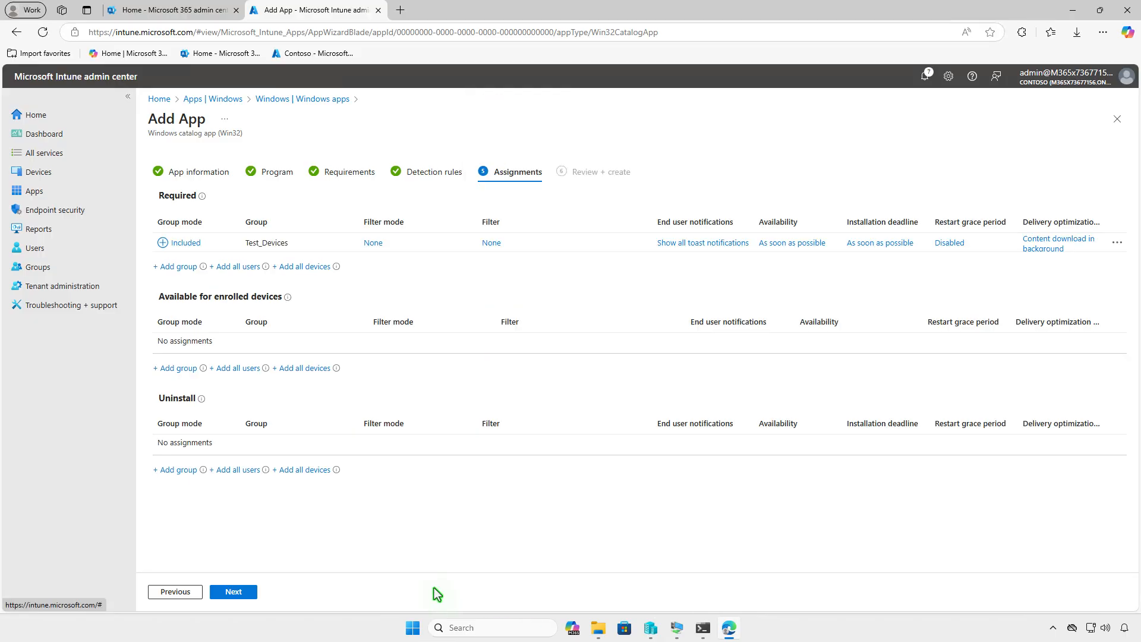
left_click(234, 591)
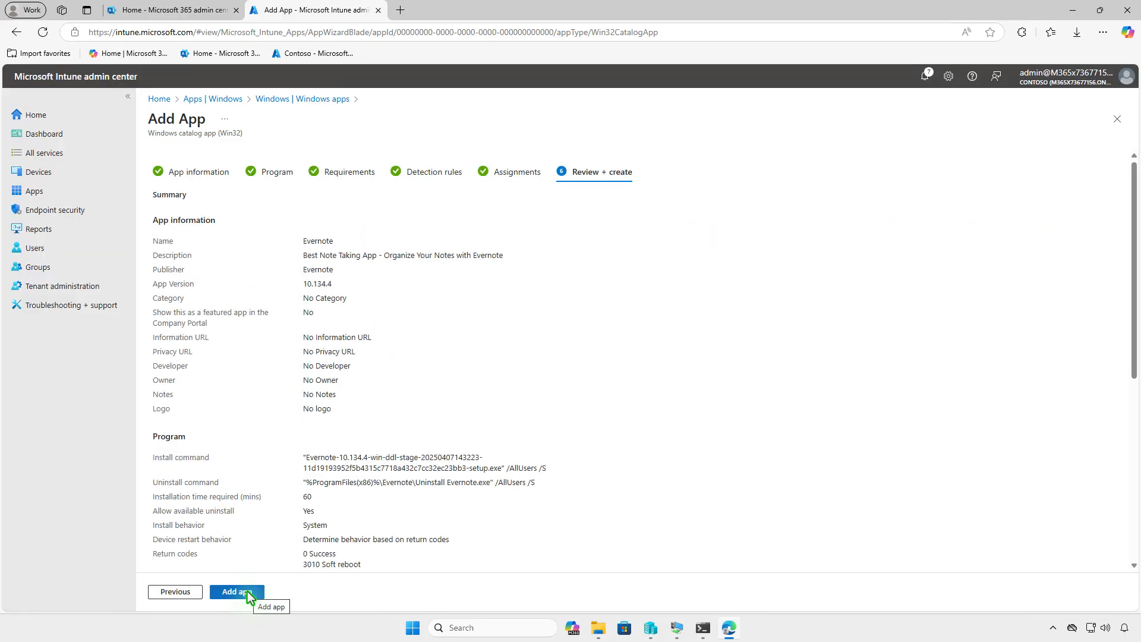
left_click(250, 594)
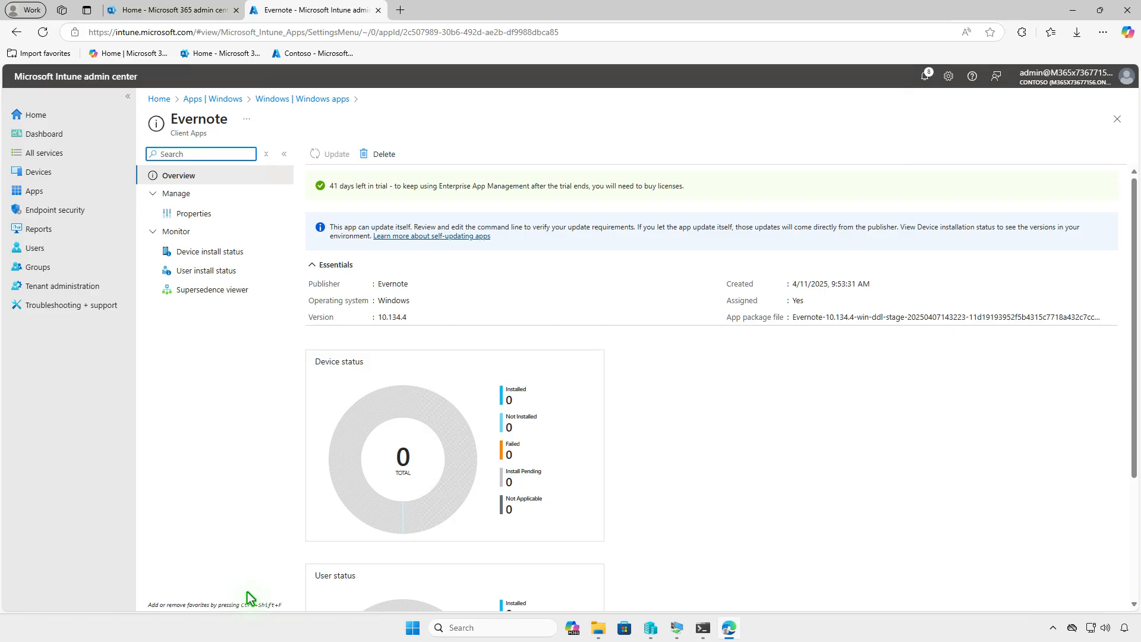
- Switch to the WIN10-CTL virtual machine, sync the device in Company Portal, and view the notifications for Evernote's installation
left_click(1071, 10)
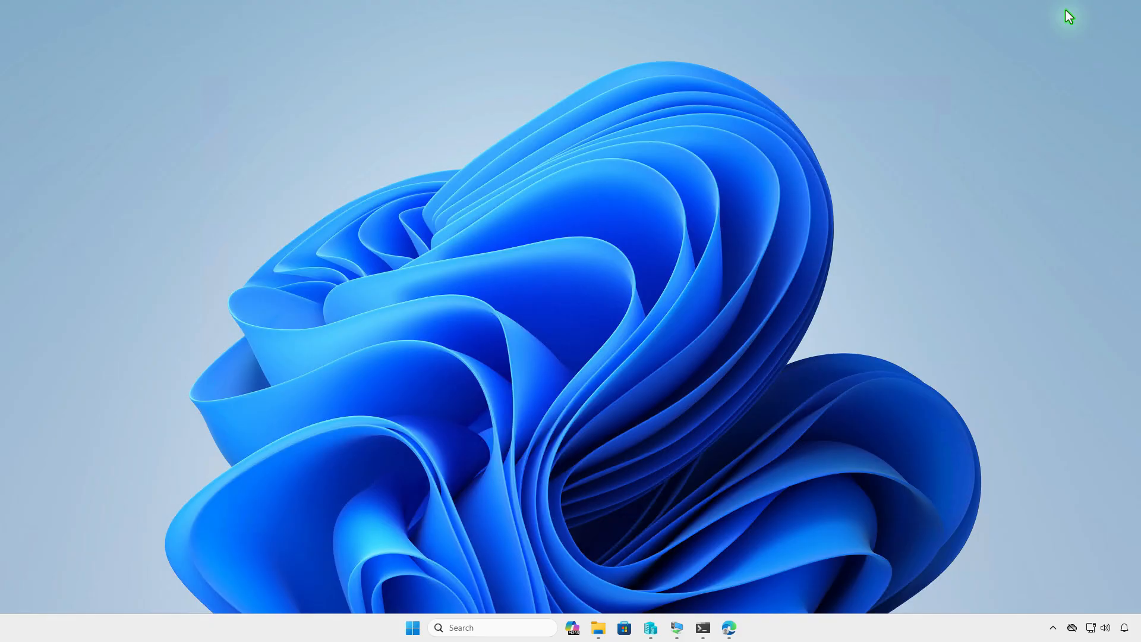
left_click(677, 626)
left_click(521, 522)
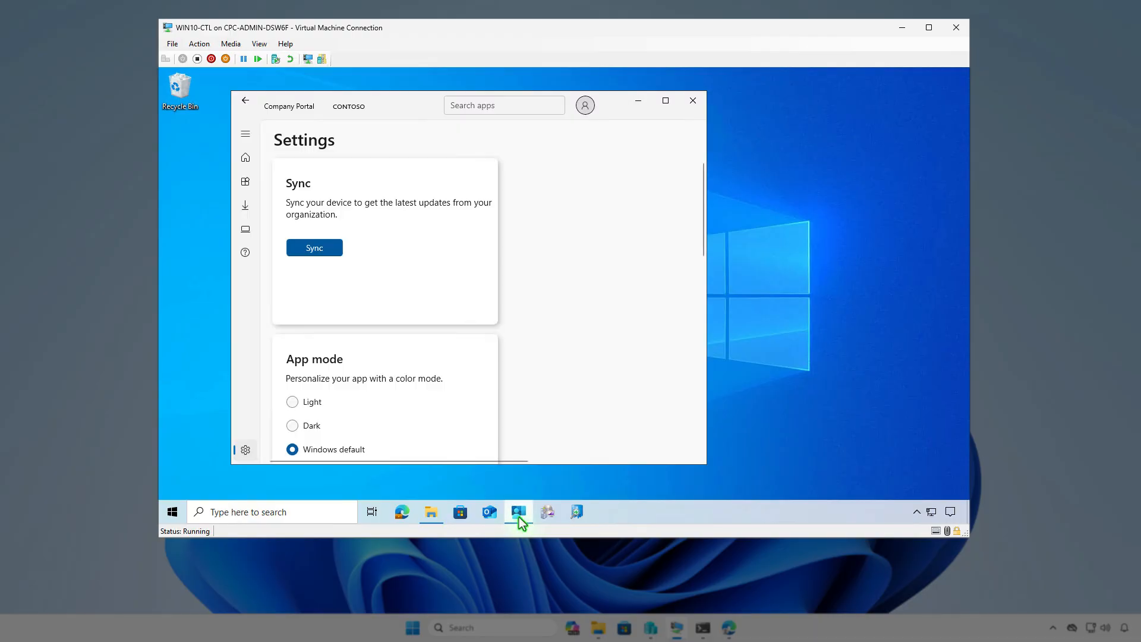
left_click(334, 255)
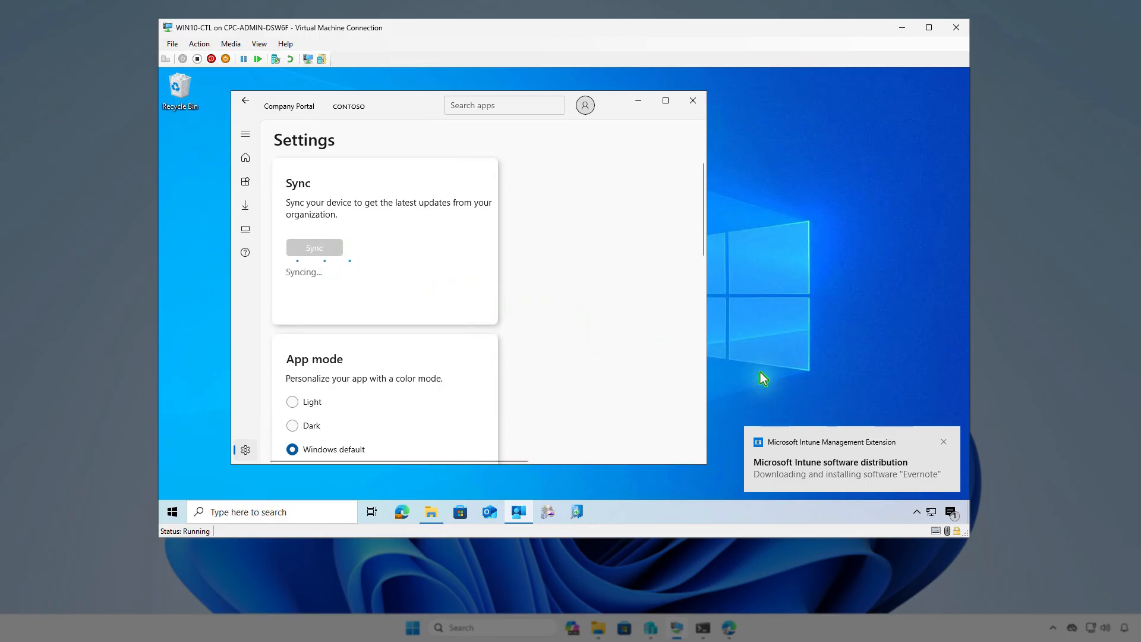
left_click(951, 512)
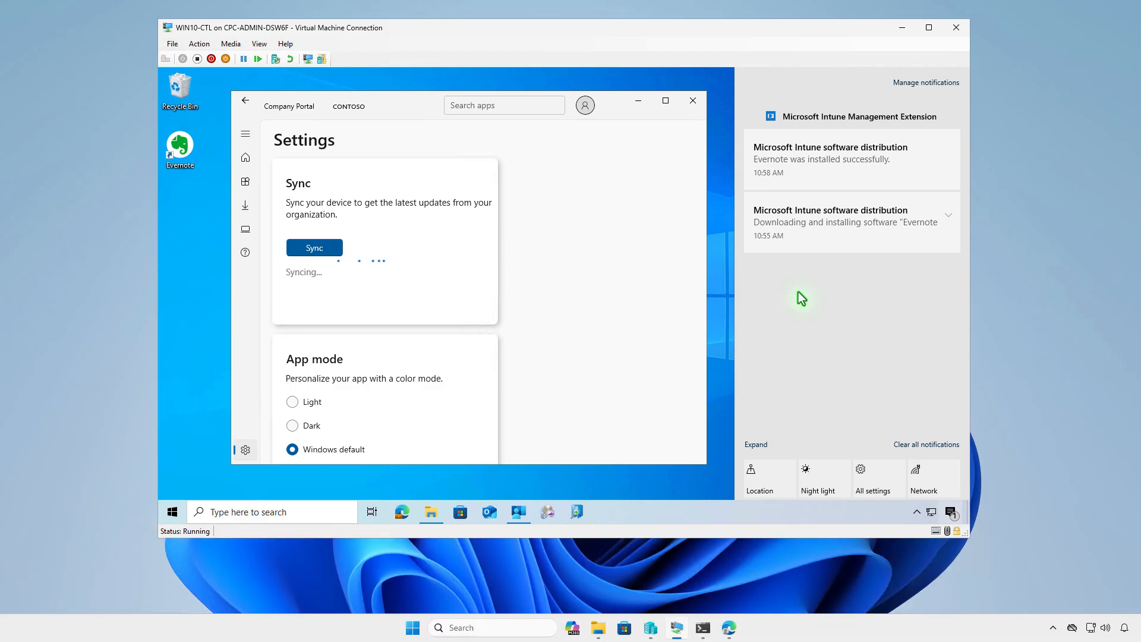
- Return to the Intune admin center and remove the Test_Devices group from the Evernote catalog app's Required assignments
left_click(736, 630)
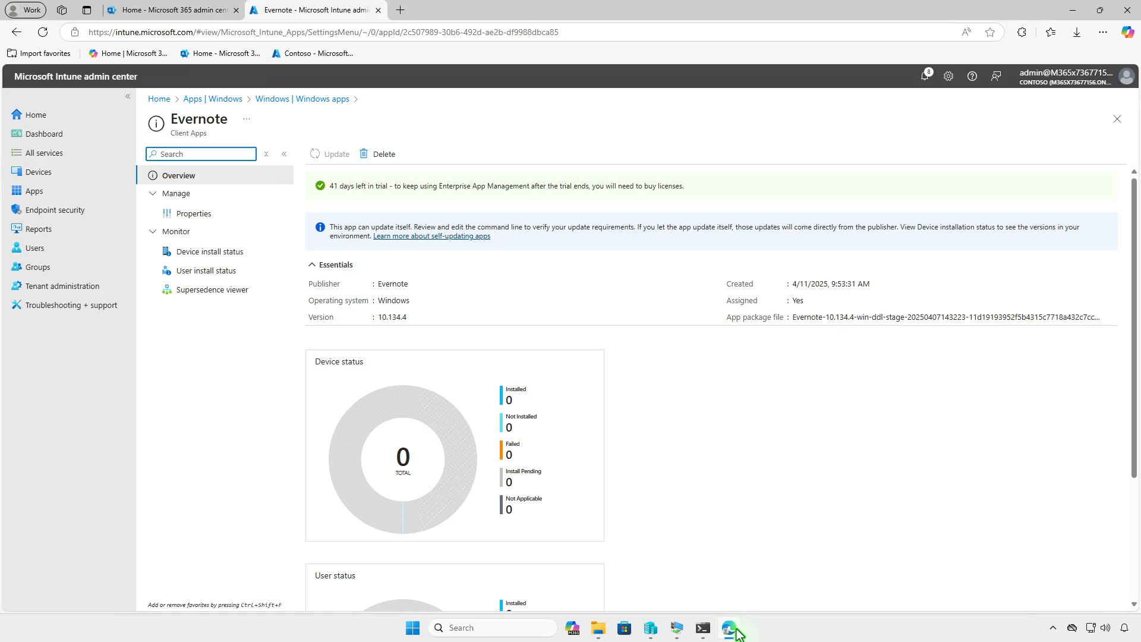
left_click(240, 215)
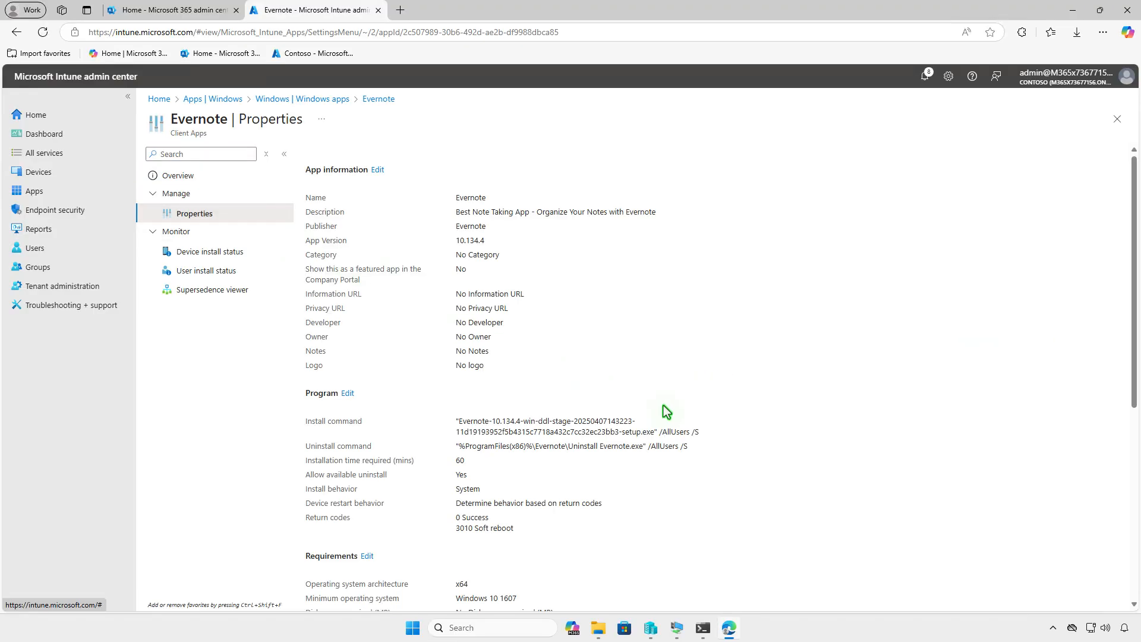
scroll(665, 408, "down", 6)
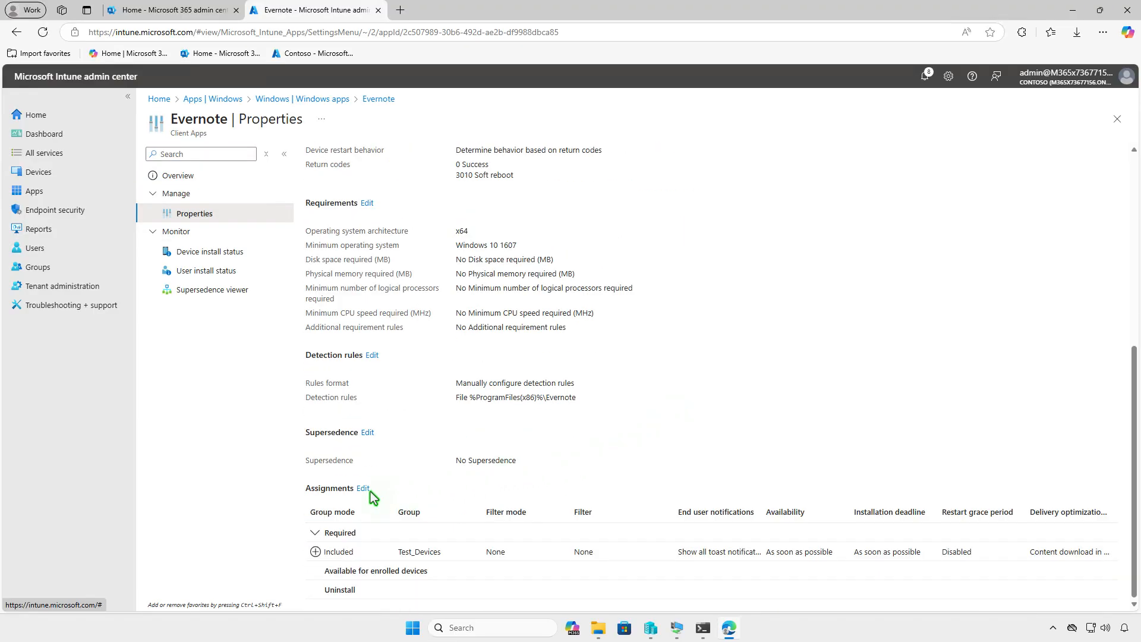
left_click(363, 489)
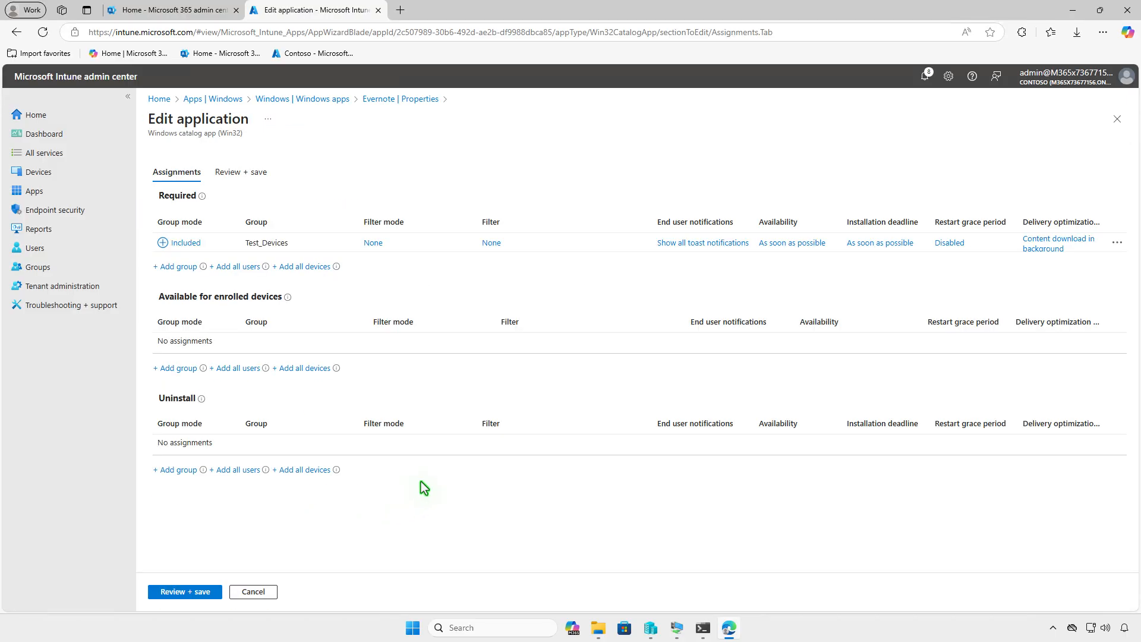
left_click(1117, 243)
left_click(1056, 257)
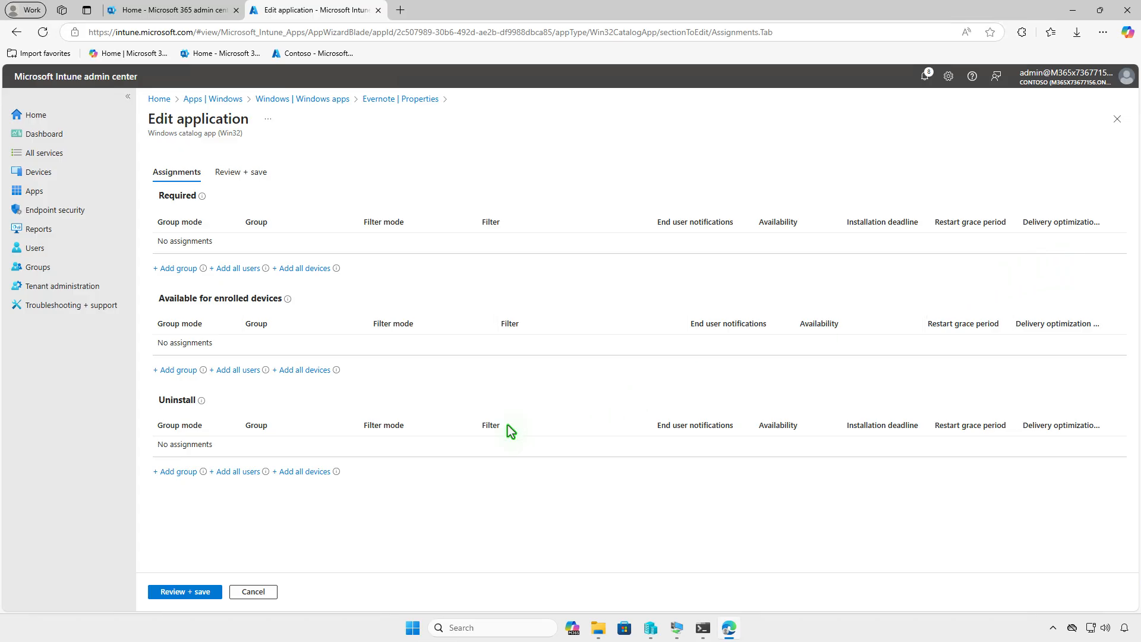
- Add the Test_Devices group to the Evernote catalog app's Uninstall assignments and save the changes
left_click(185, 476)
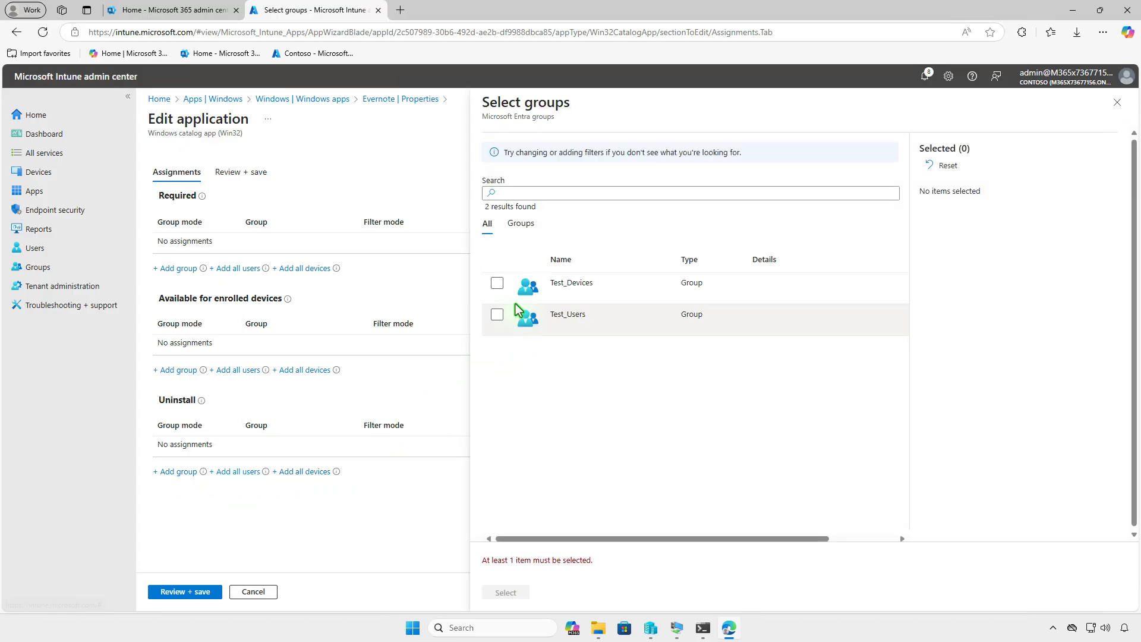
left_click(497, 284)
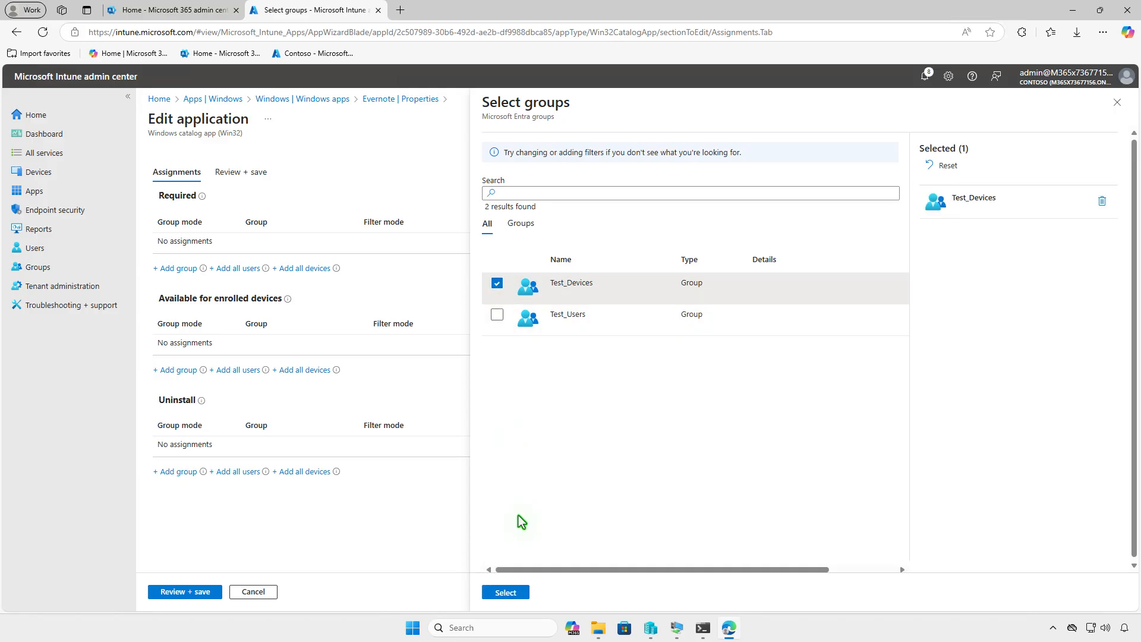
left_click(507, 593)
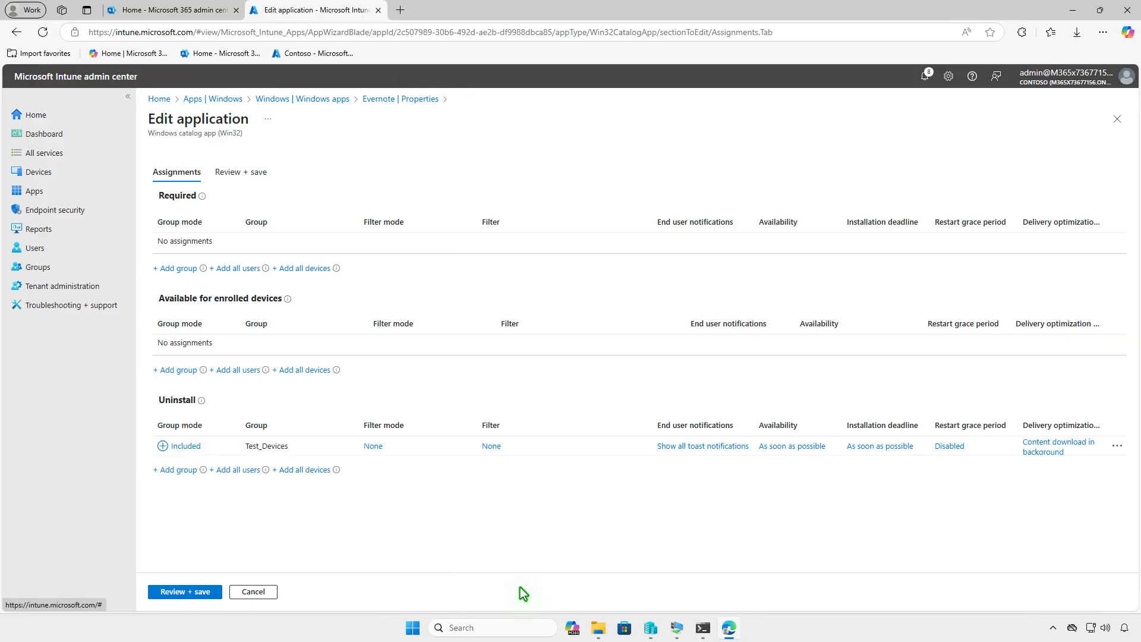
left_click(189, 592)
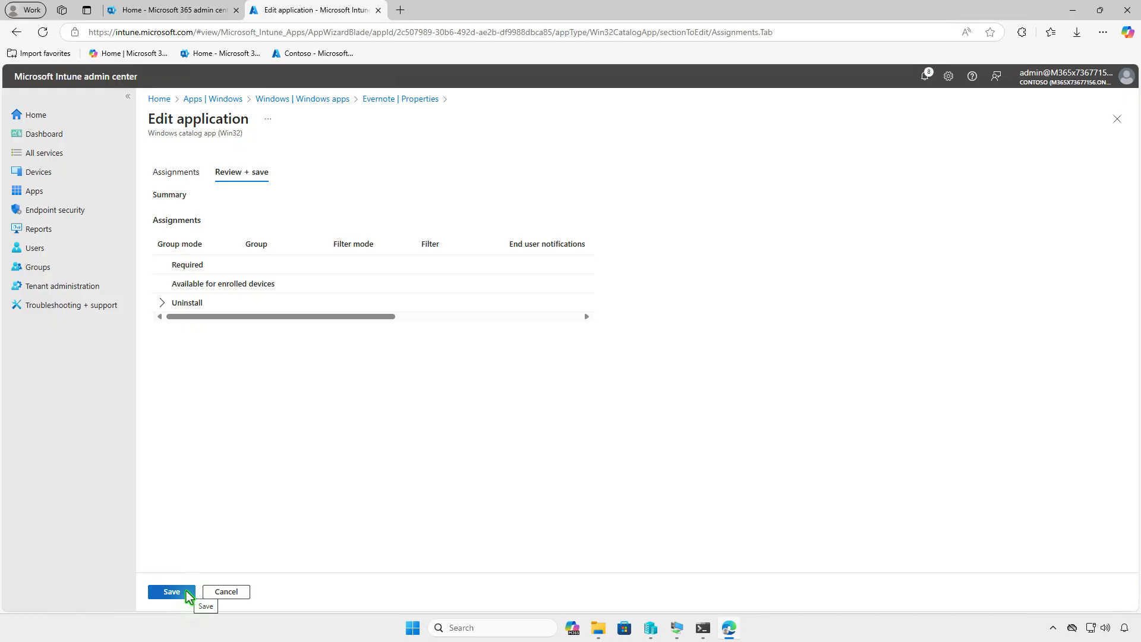
left_click(176, 592)
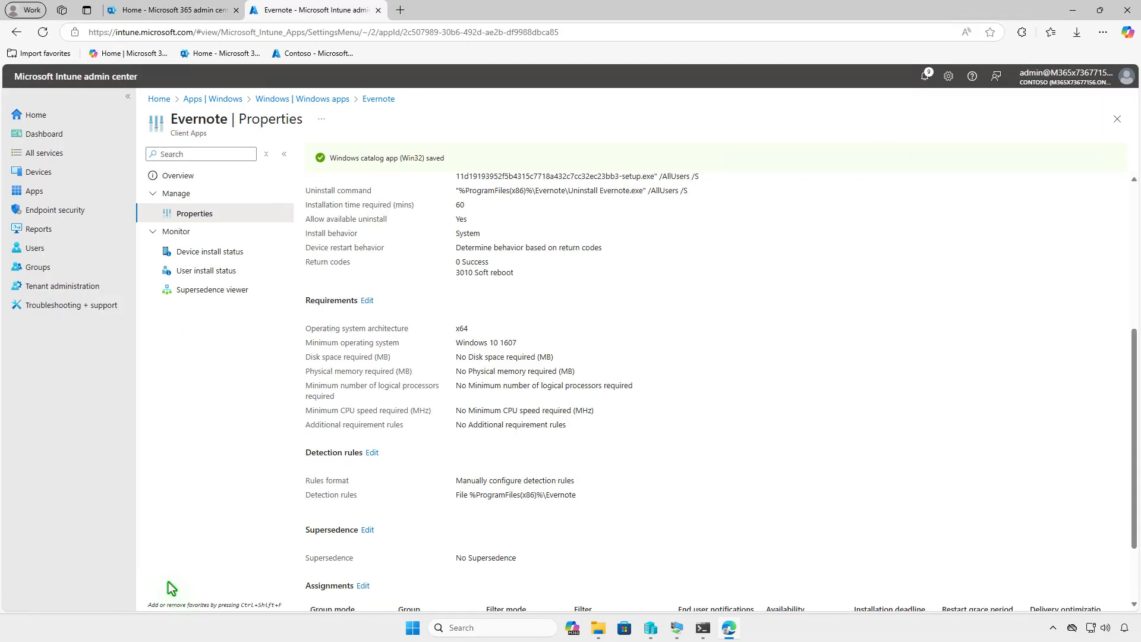
- Back in the WIN10-CTL virtual machine, sync Company Portal again and view the notifications for Evernote's uninstallation
left_click(1070, 13)
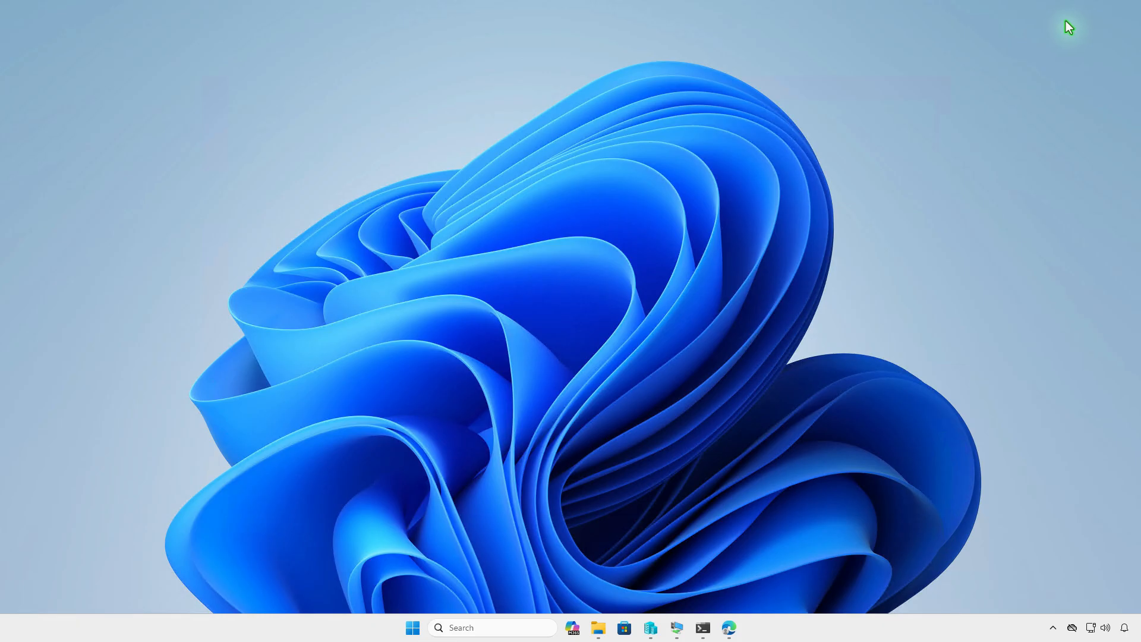
left_click(677, 628)
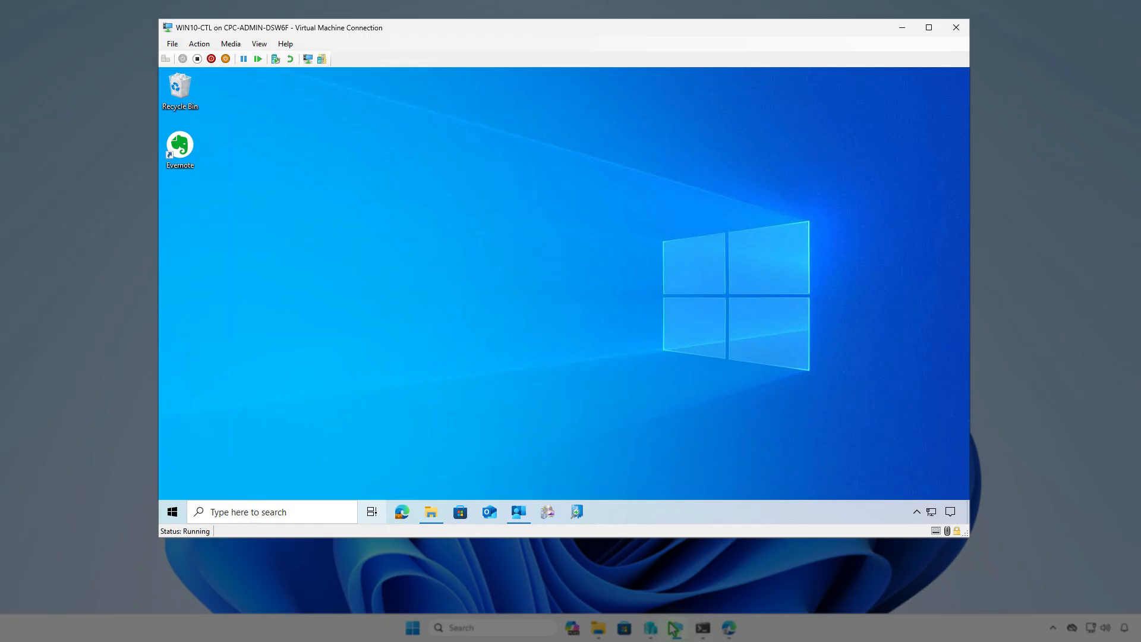
left_click(514, 520)
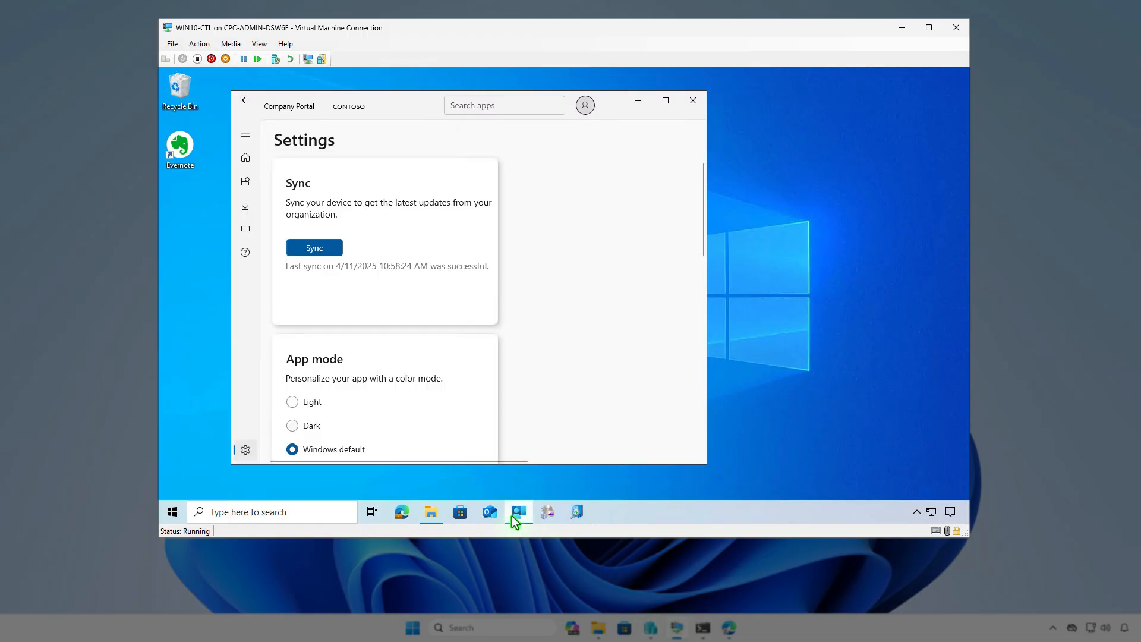
left_click(337, 252)
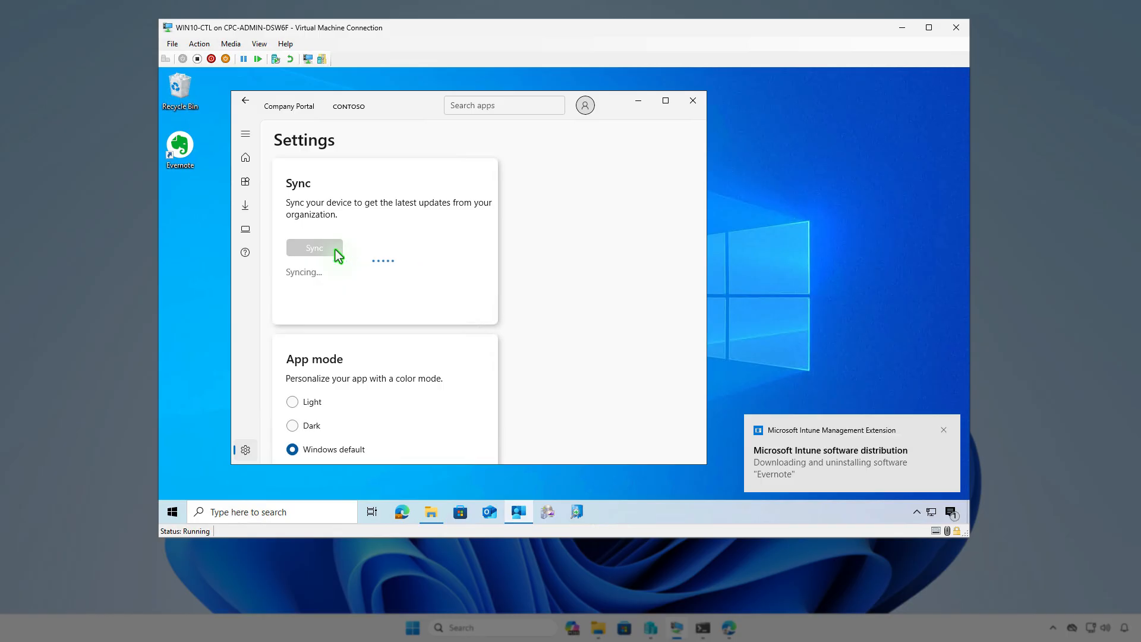
left_click(950, 512)
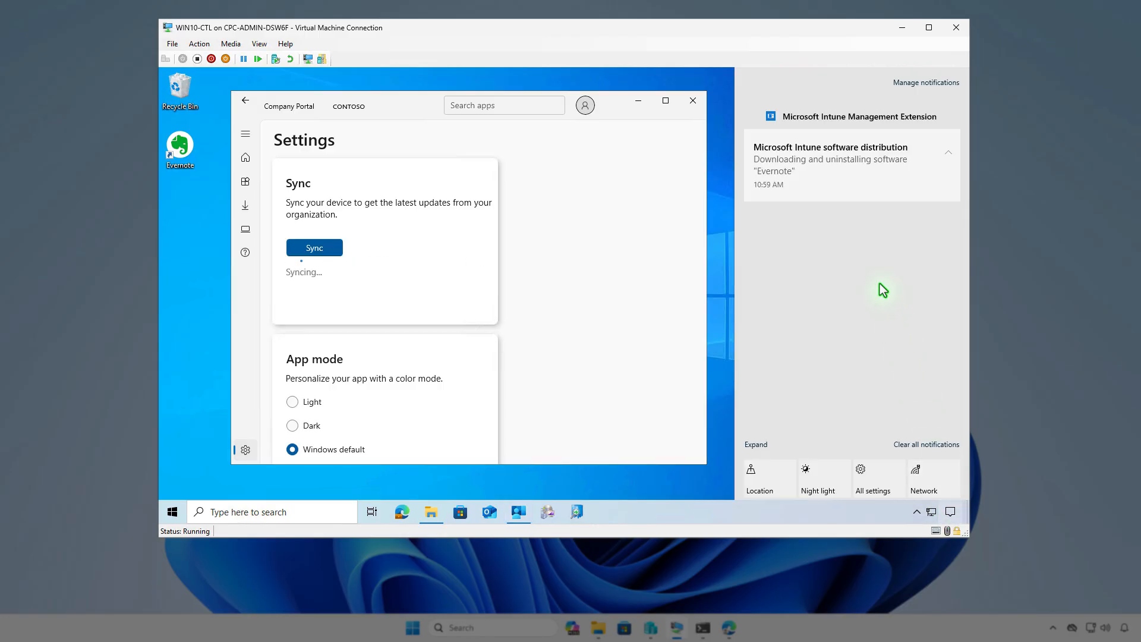